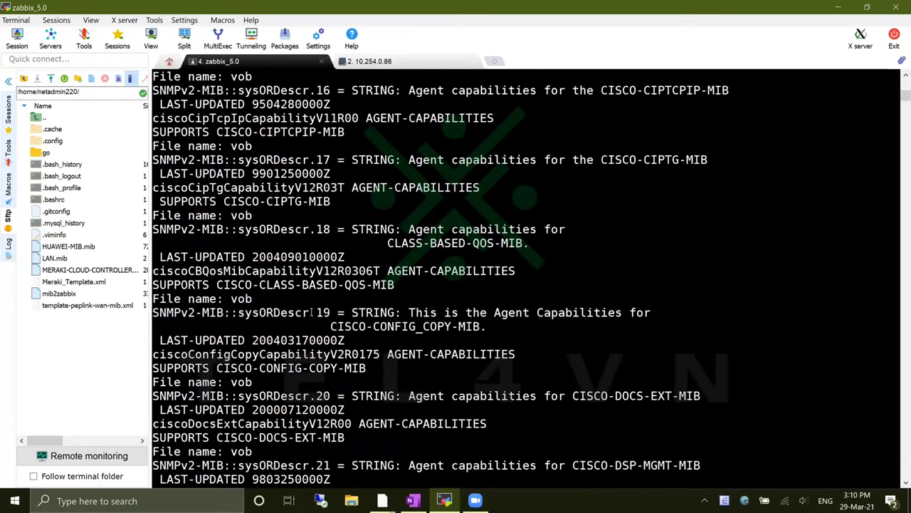
# Scroll down the snmpwalk output to the sysORDescr.40 agent-capabilities entries
pyautogui.scroll(-12, 311, 312)
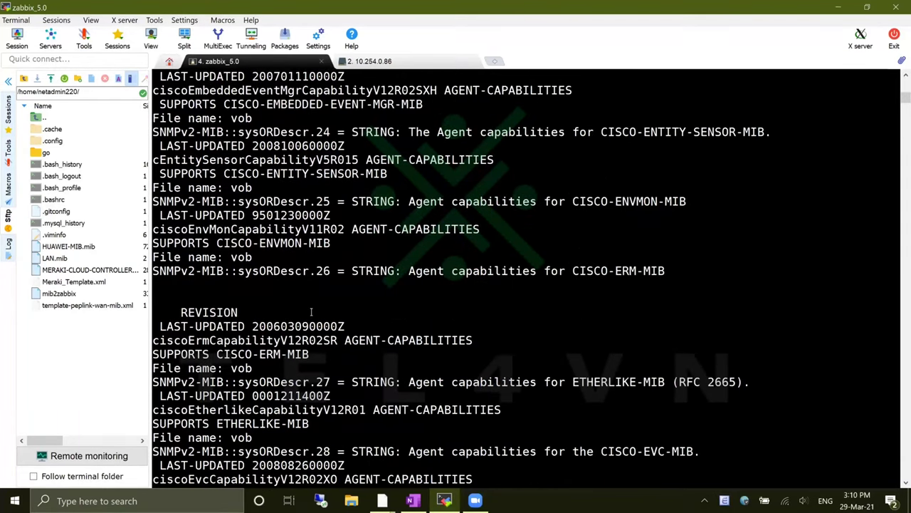
pyautogui.scroll(-6, 311, 312)
pyautogui.scroll(-10, 314, 312)
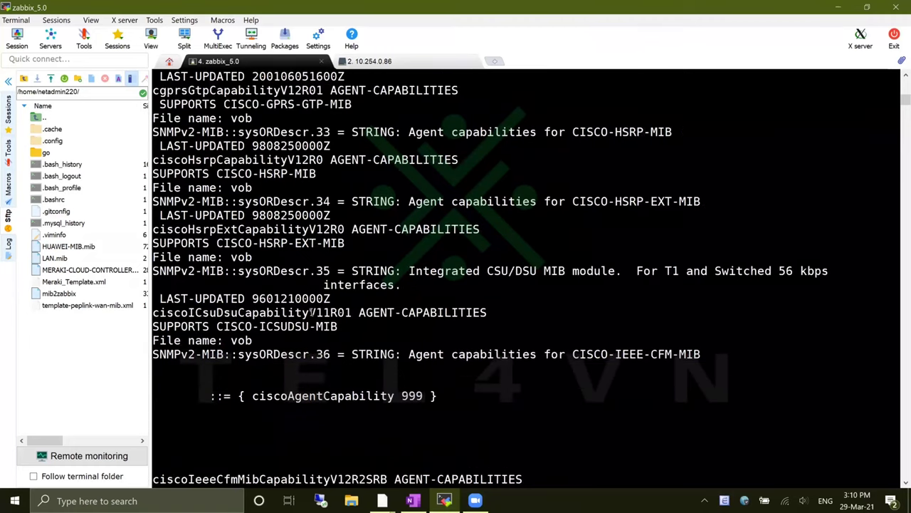
pyautogui.scroll(-8, 311, 312)
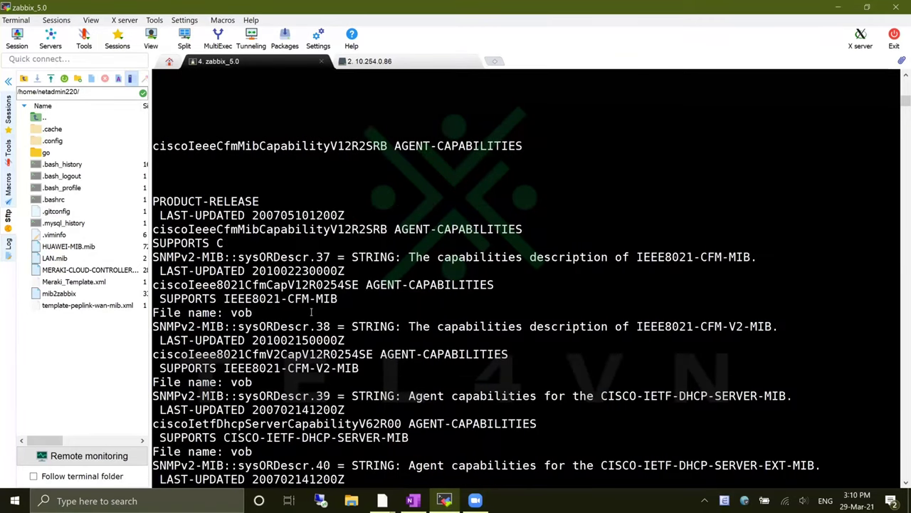
pyautogui.scroll(-8, 311, 312)
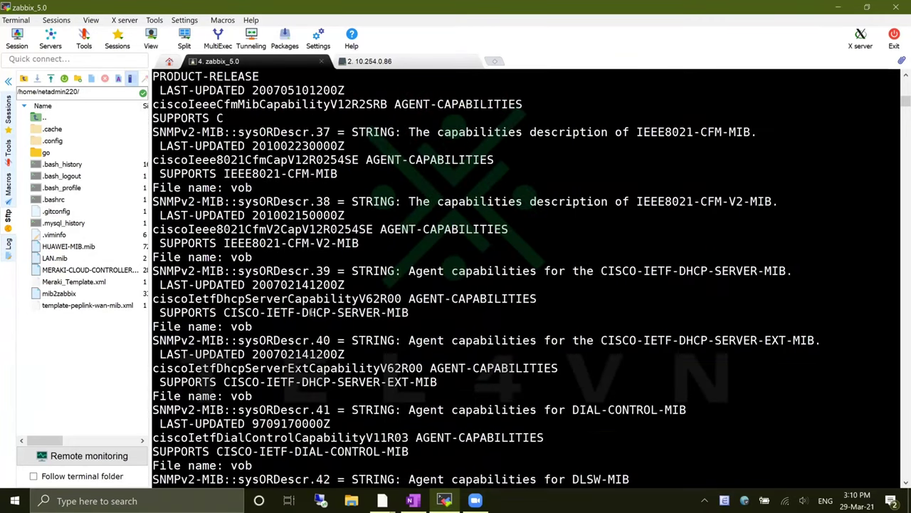
# List the switch's interface status with sh int status, picking out the ACC description on Gi1/0/22
pyautogui.click(434, 62)
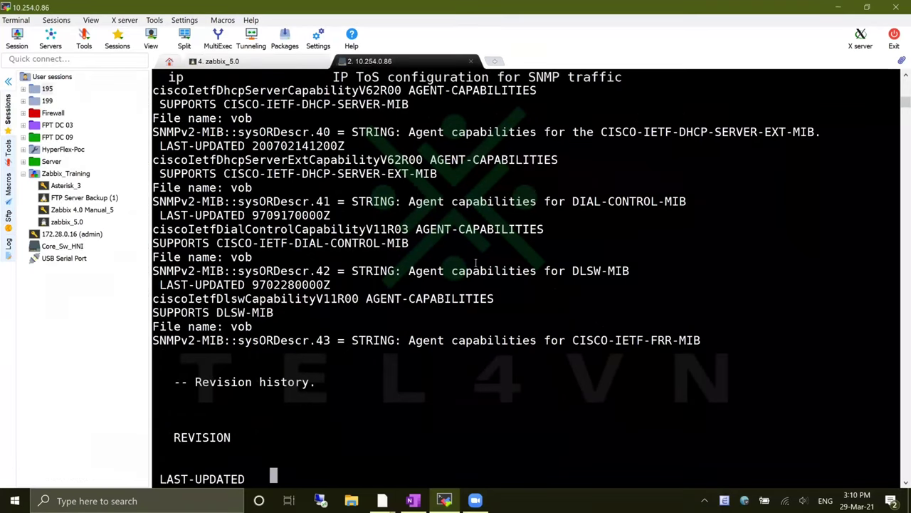
pyautogui.write('sh int status')
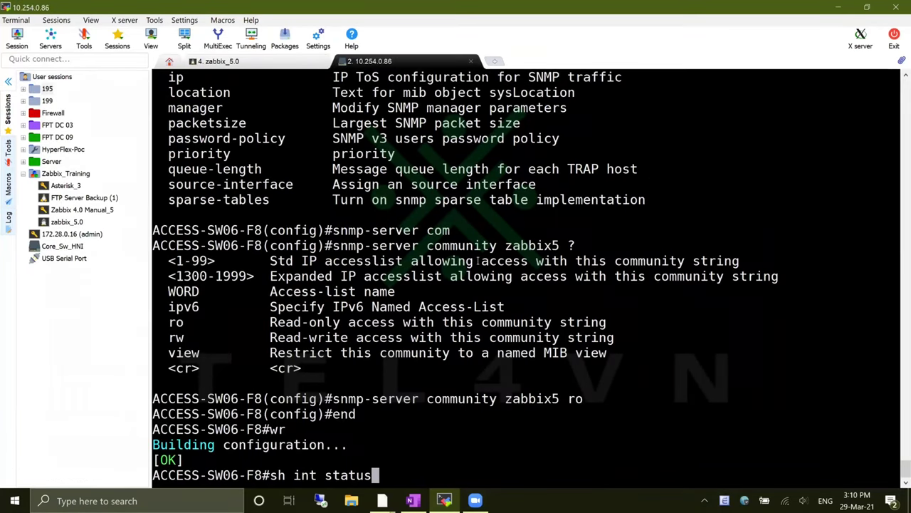
pyautogui.press('Return')
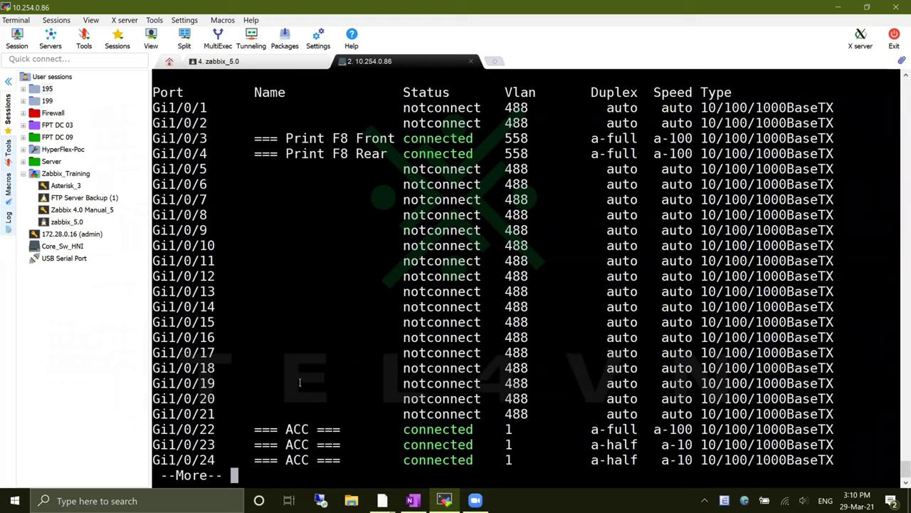
pyautogui.doubleClick(300, 428)
# Return to the zabbix_5.0 session and recall the previous snmpwalk command
pyautogui.click(285, 39)
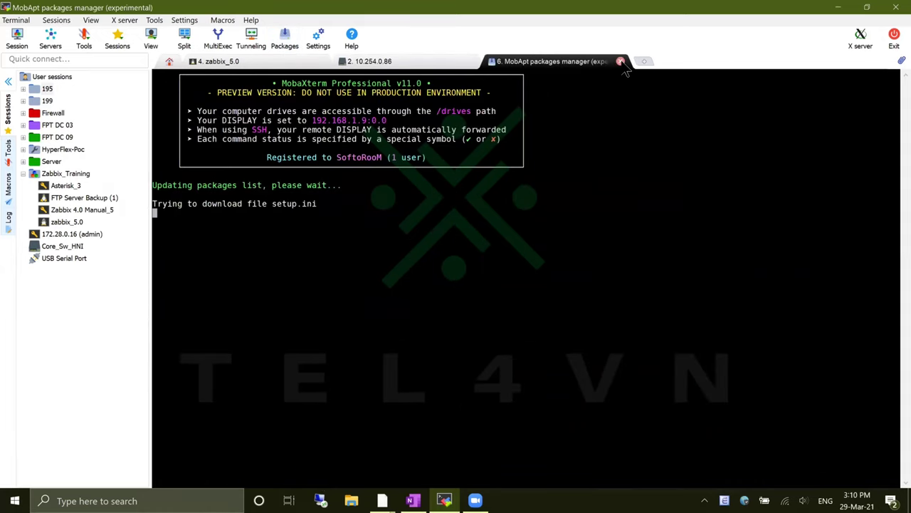
pyautogui.click(217, 61)
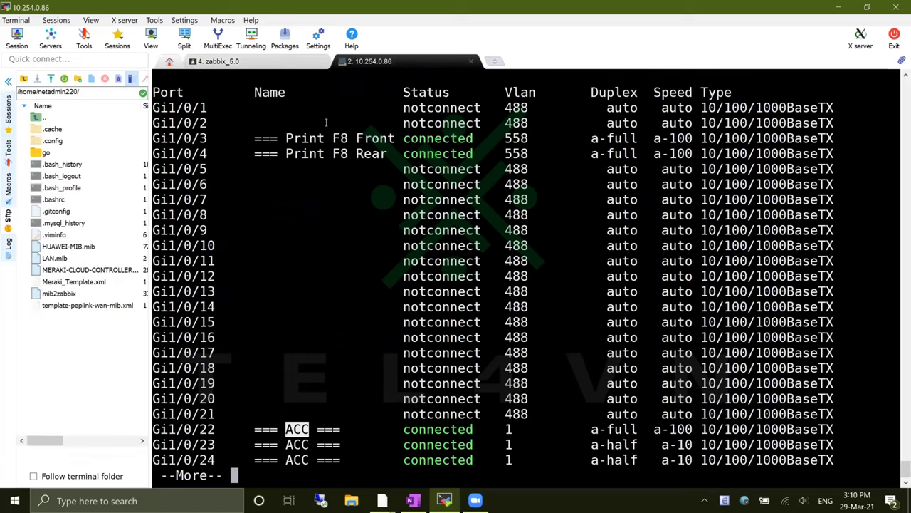
pyautogui.press('Up')
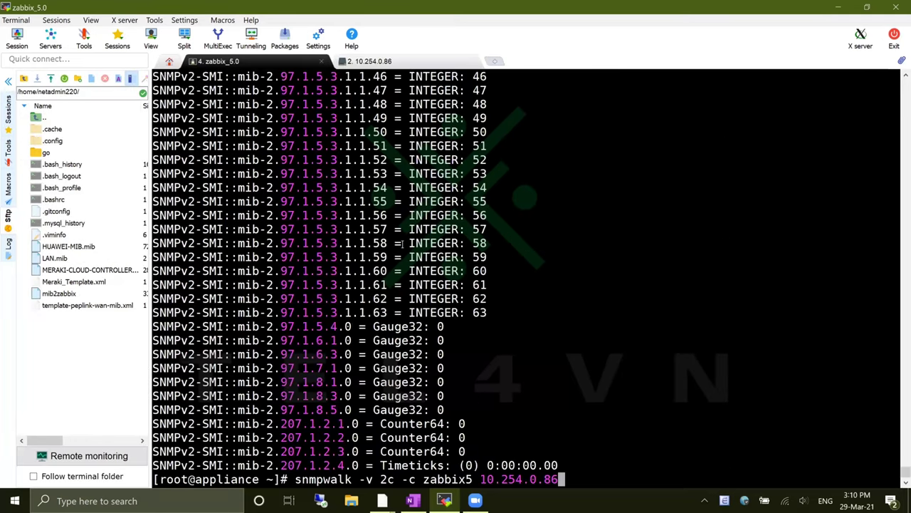
# Run the snmpwalk filtered with '| grep ACC' and inspect the ifAlias.30 '=== ACC ===' line
pyautogui.write('| grep ACC')
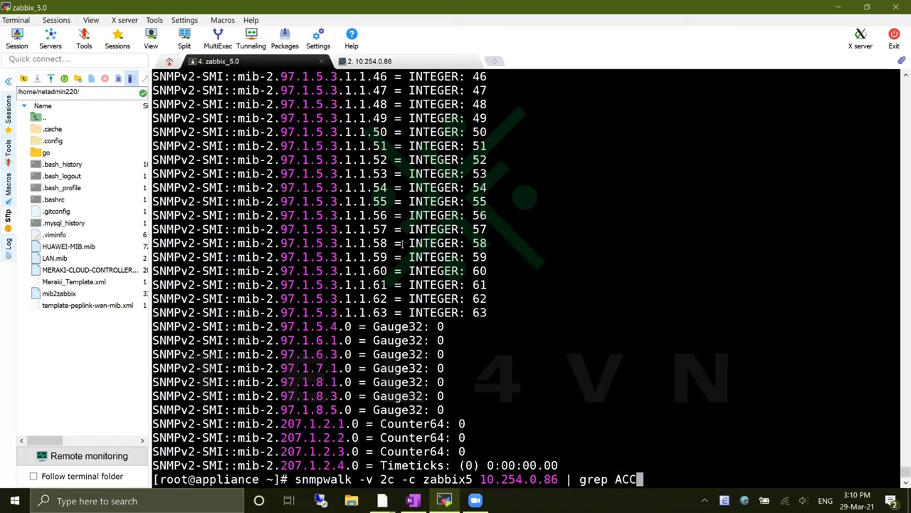
pyautogui.press('Return')
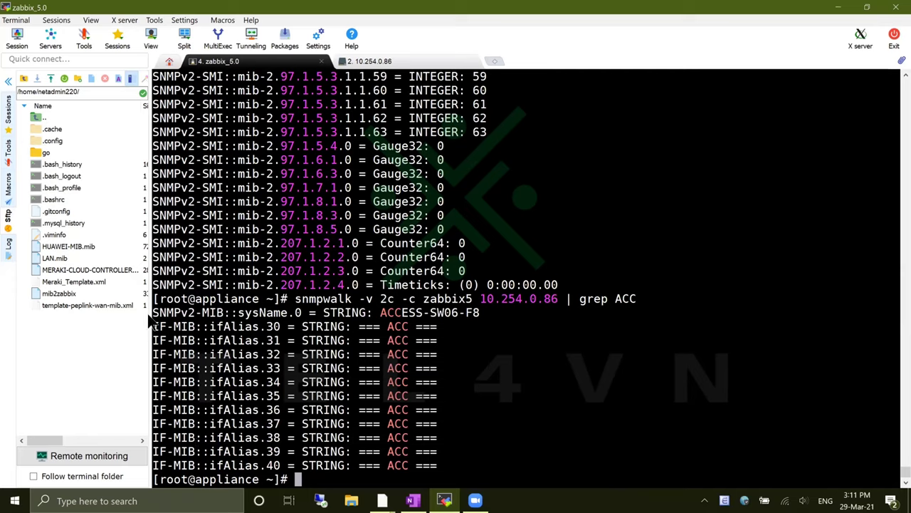
pyautogui.moveTo(154, 326); pyautogui.dragTo(437, 329)
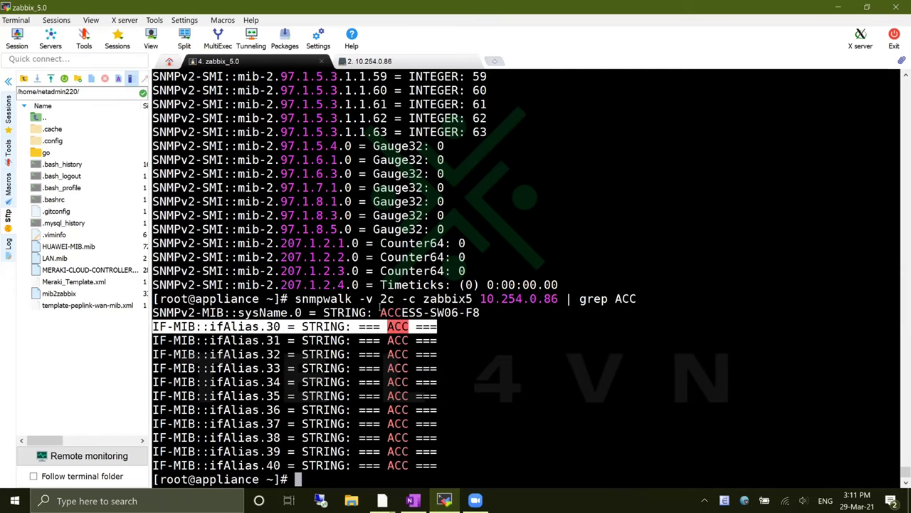
pyautogui.click(227, 332)
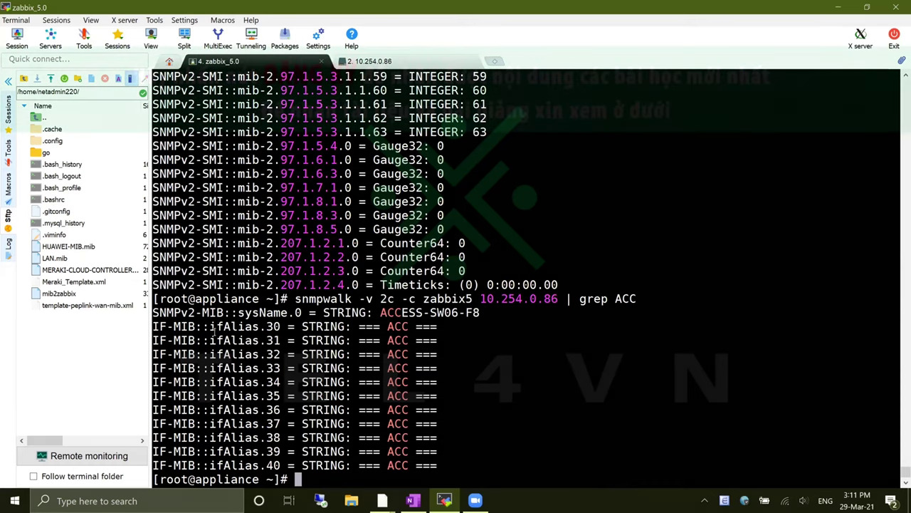
pyautogui.moveTo(209, 327); pyautogui.dragTo(280, 327)
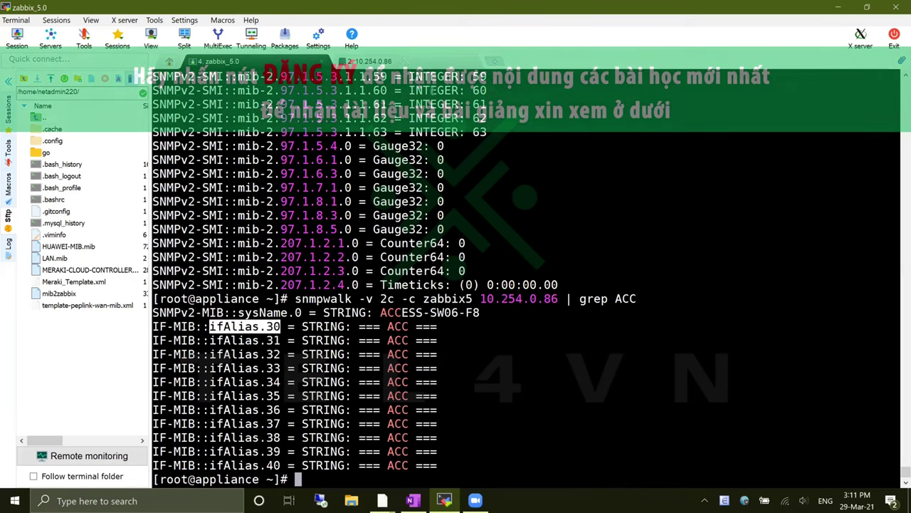
pyautogui.click(367, 62)
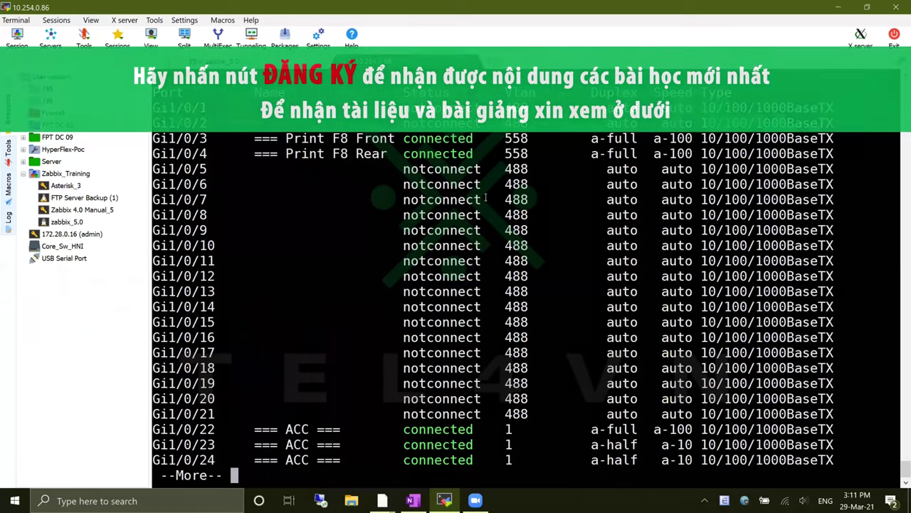
# Show the running configuration of interface Gi1/0/10 on the switch
pyautogui.press('space')
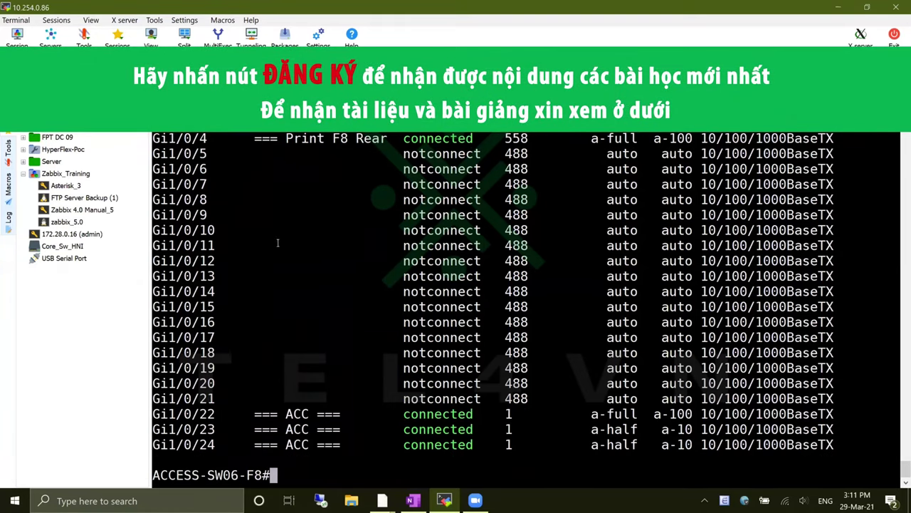
pyautogui.write('sh run int')
pyautogui.press('Tab')
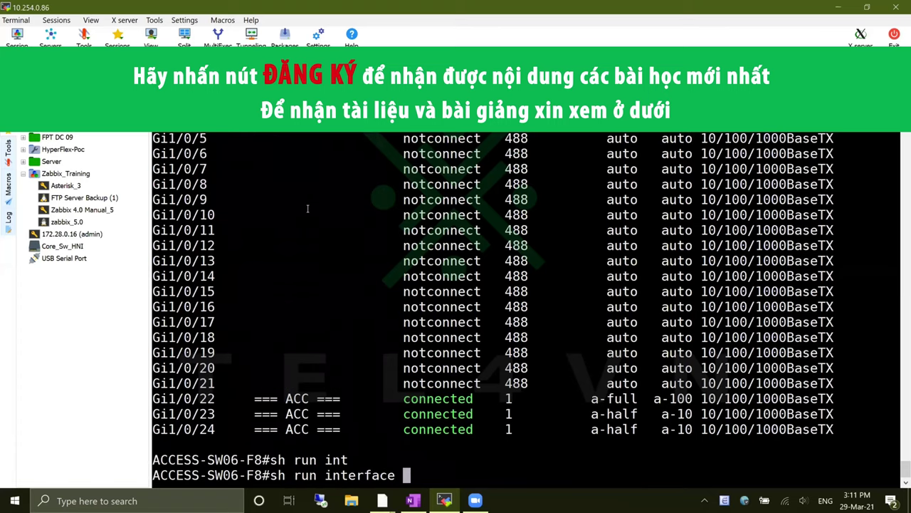
pyautogui.write('gi')
pyautogui.press('Tab')
pyautogui.write('1/')
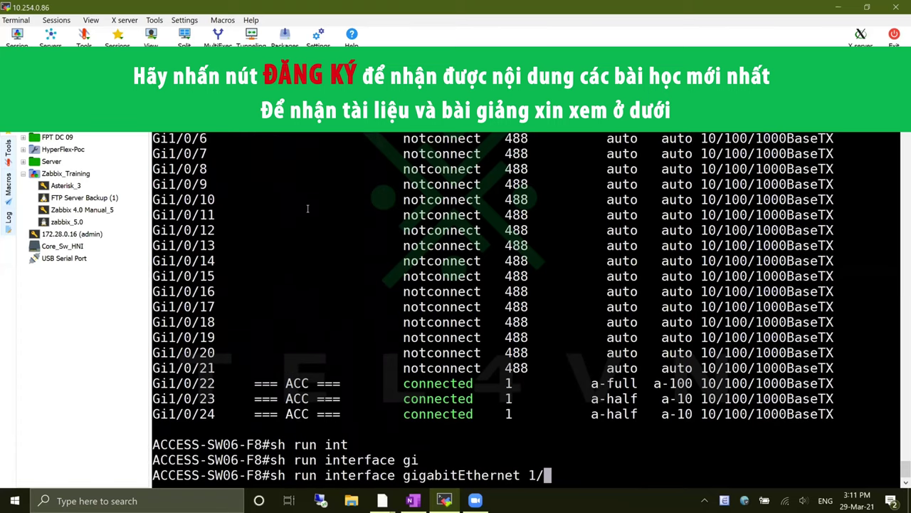
pyautogui.write('0/10')
pyautogui.press('Return')
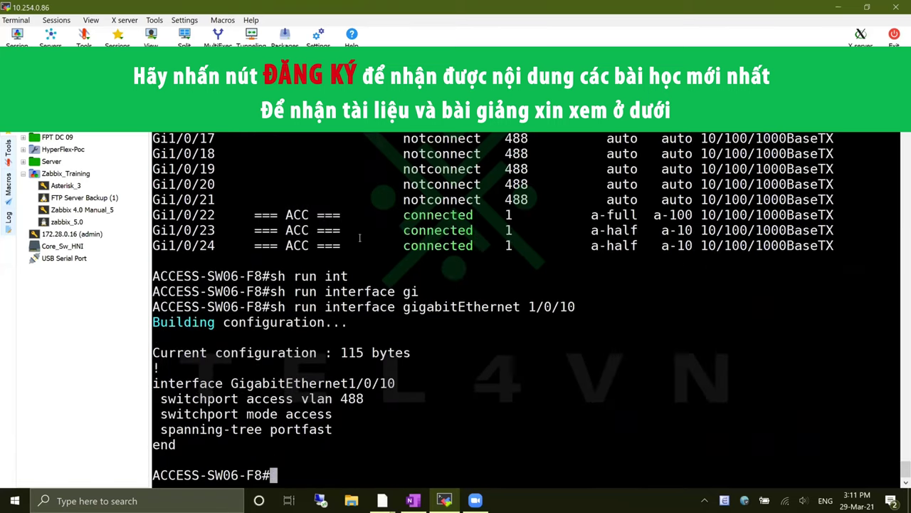
# Give interface Gi1/0/10 the description 'Zabbix-Training' in configuration mode
pyautogui.write('cn')
pyautogui.press('BackSpace')
pyautogui.write('onf t')
pyautogui.press('Return')
pyautogui.write('in')
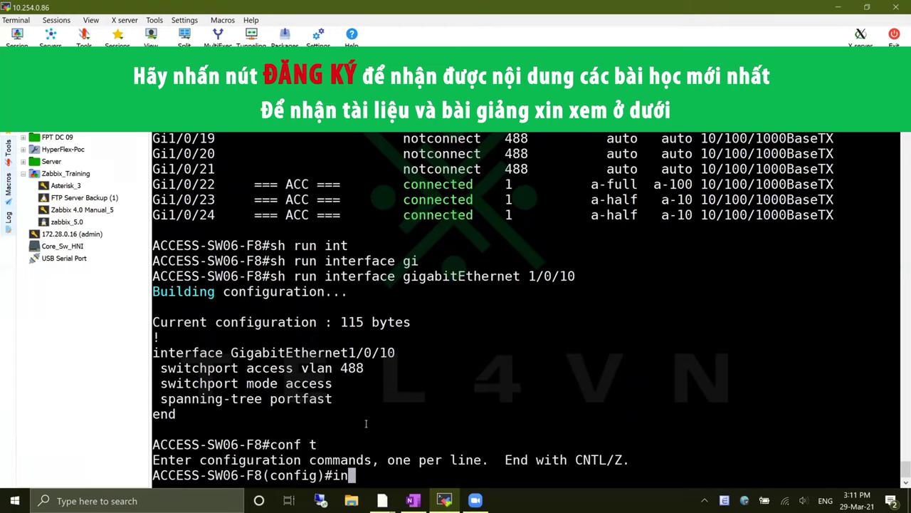
pyautogui.write('t')
pyautogui.press('Tab')
pyautogui.write('gi')
pyautogui.press('Tab')
pyautogui.write('1/0/')
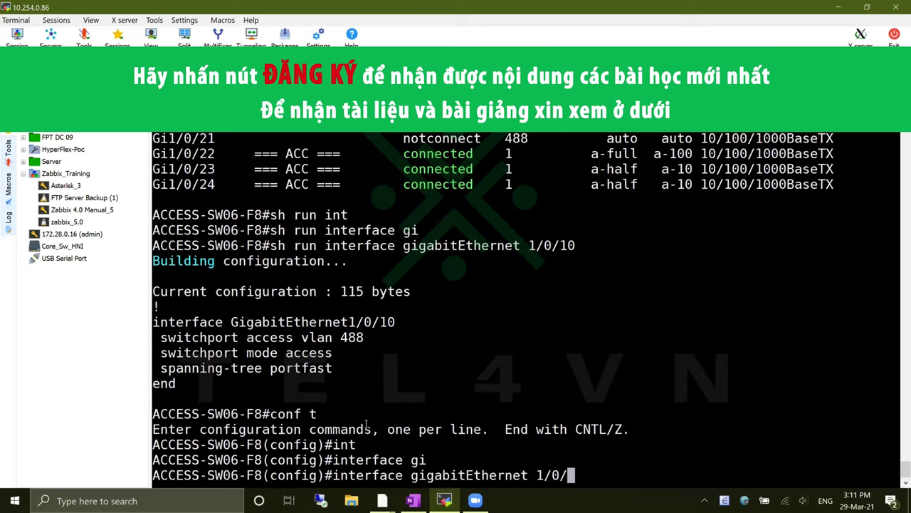
pyautogui.write('10')
pyautogui.press('Return')
pyautogui.write('des')
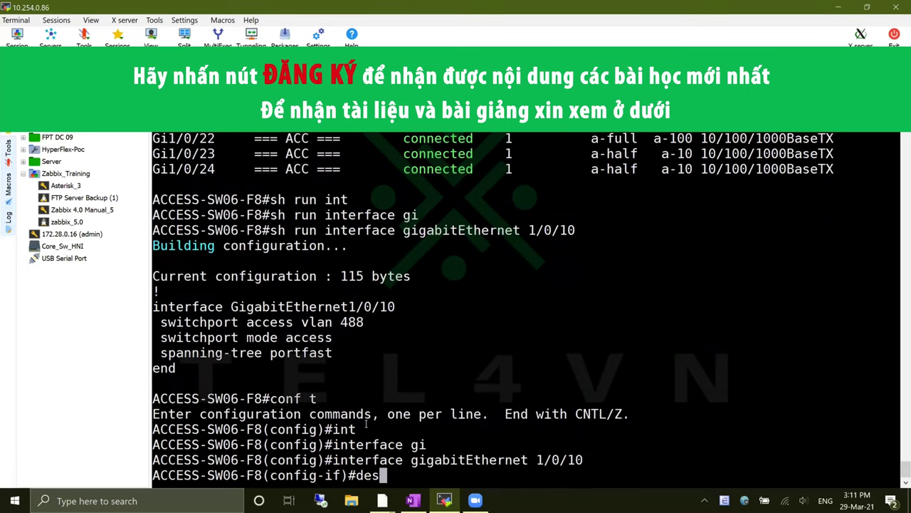
pyautogui.press('Tab')
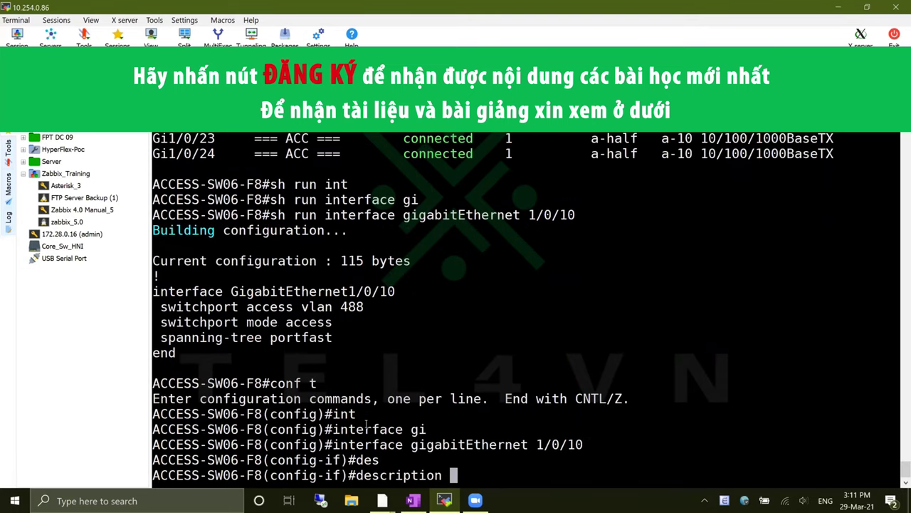
pyautogui.write('Zabbix')
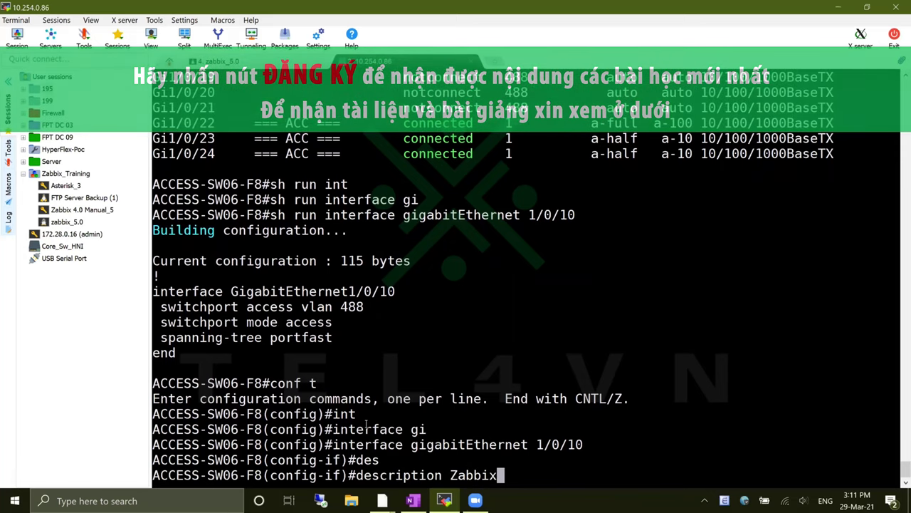
pyautogui.write('-Tra')
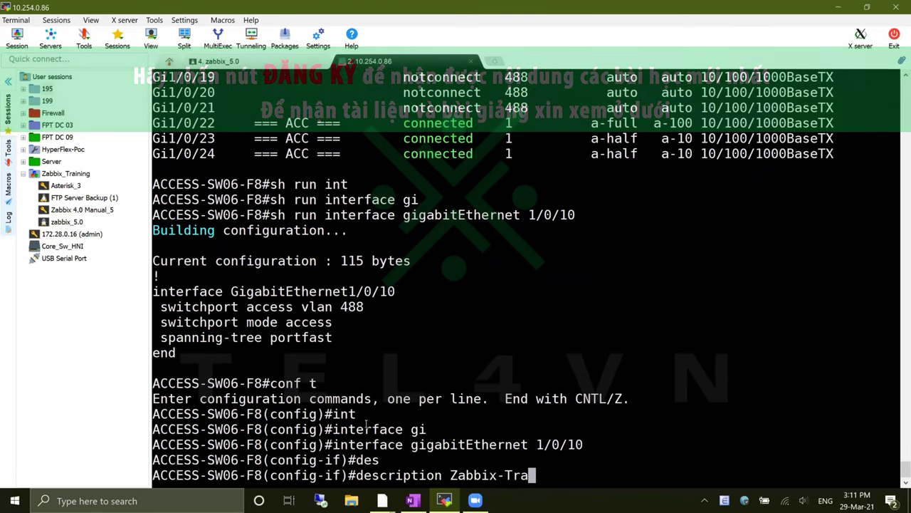
pyautogui.write('ining')
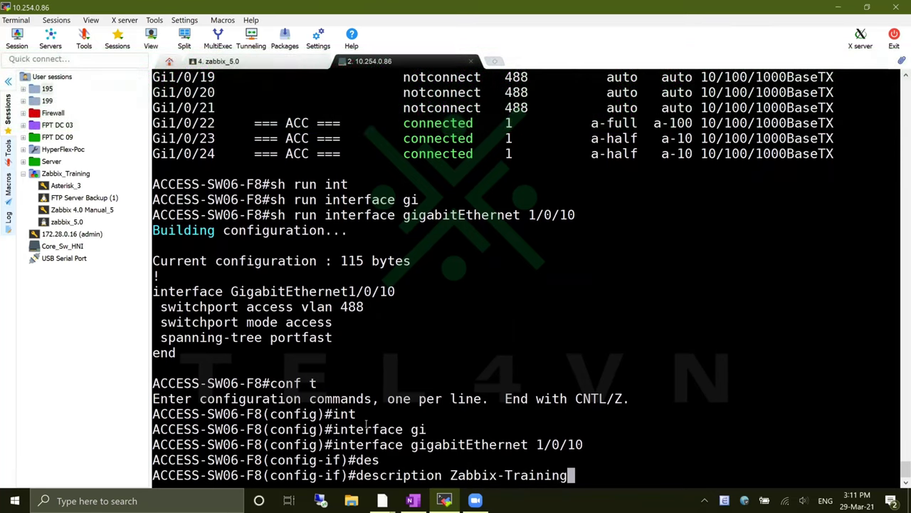
pyautogui.press('Return')
# Leave configuration mode and save the running configuration with wr
pyautogui.write('end')
pyautogui.press('Return')
pyautogui.write('wr')
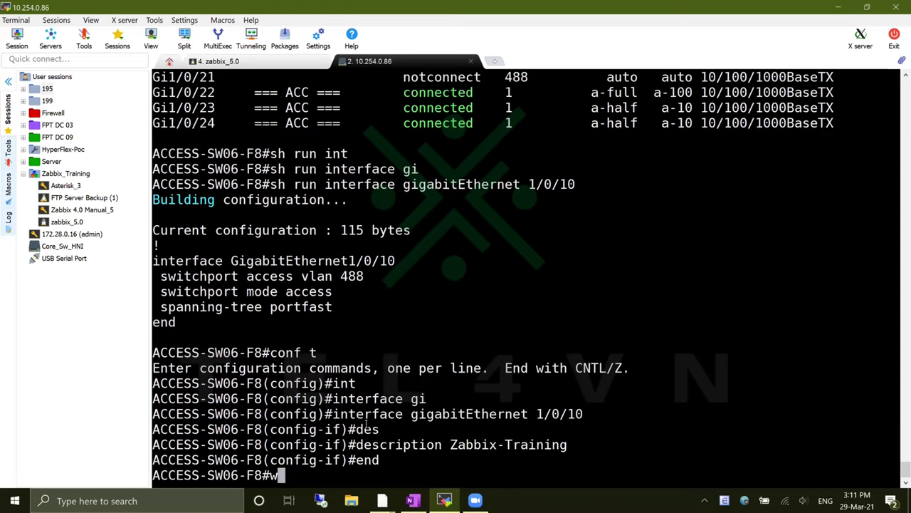
pyautogui.press('Return')
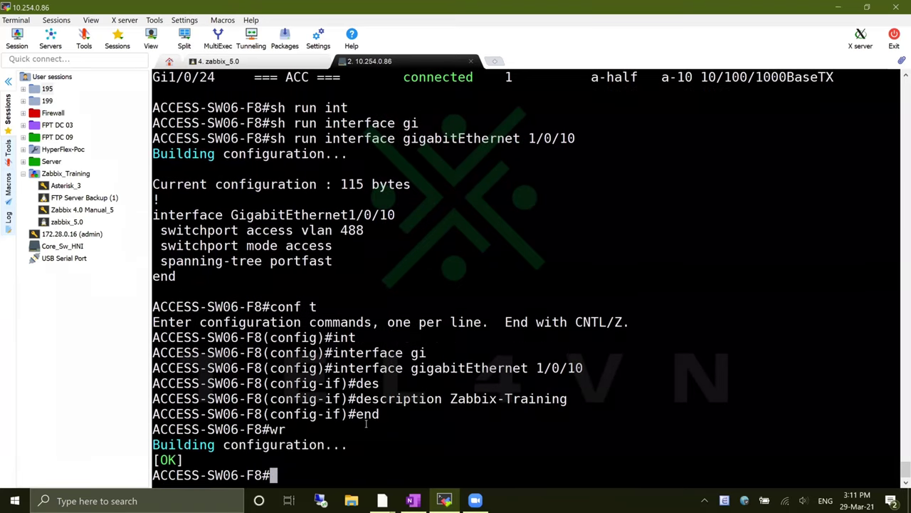
# Confirm with 'sh int status | inc 1/0/10' that the port shows Zabbix-Training
pyautogui.write('sh int statu')
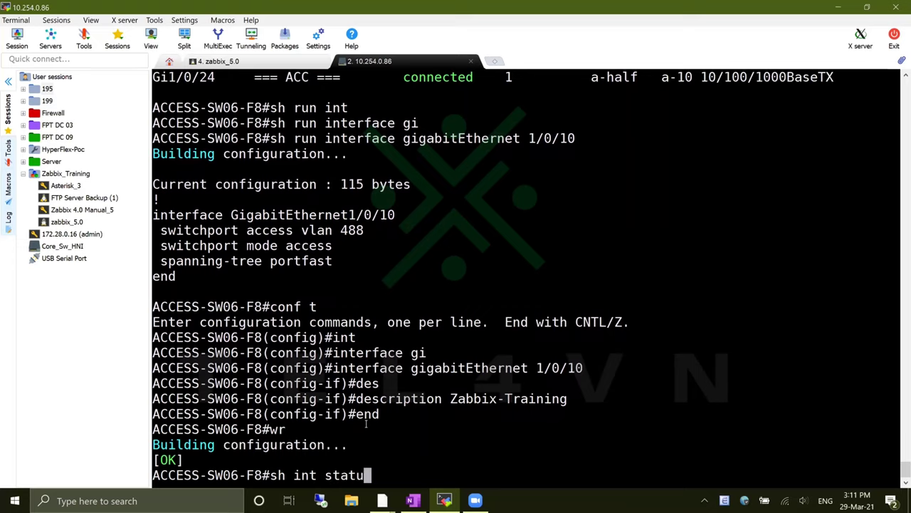
pyautogui.write('s | inc ')
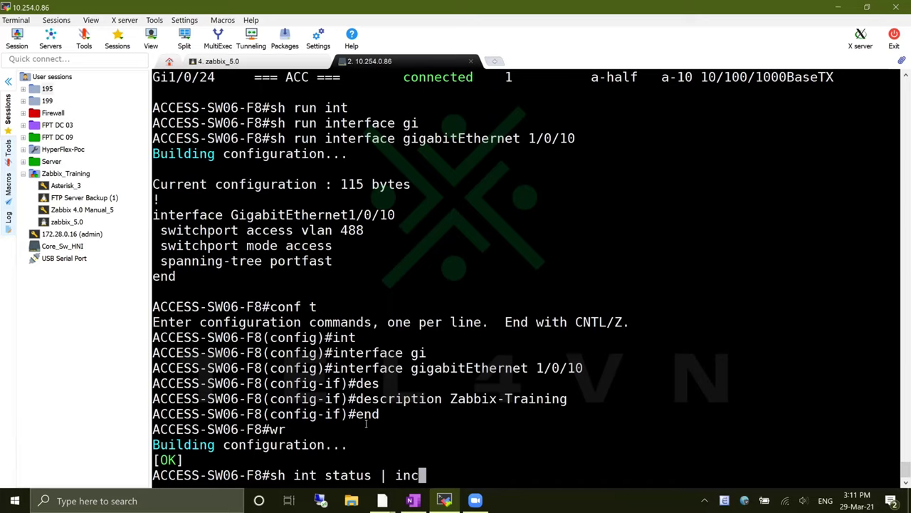
pyautogui.write('1/01')
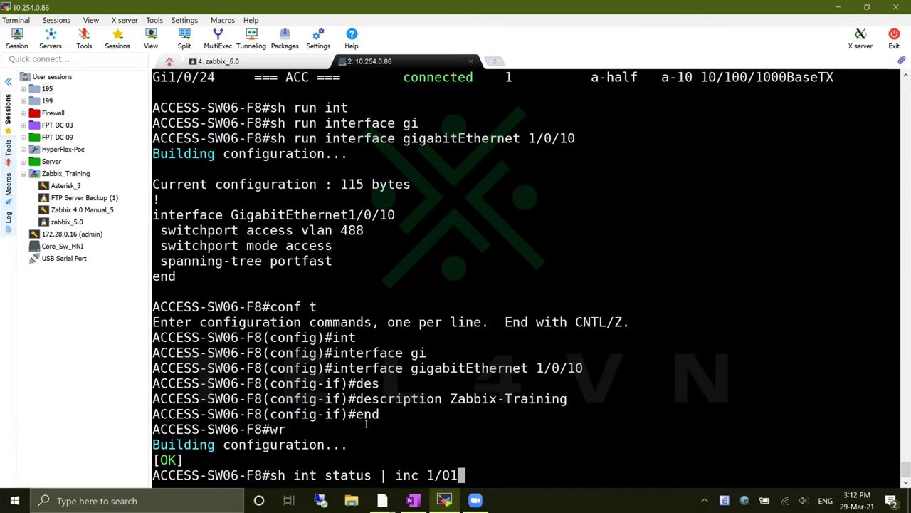
pyautogui.press('BackSpace')
pyautogui.write('/10')
pyautogui.press('Return')
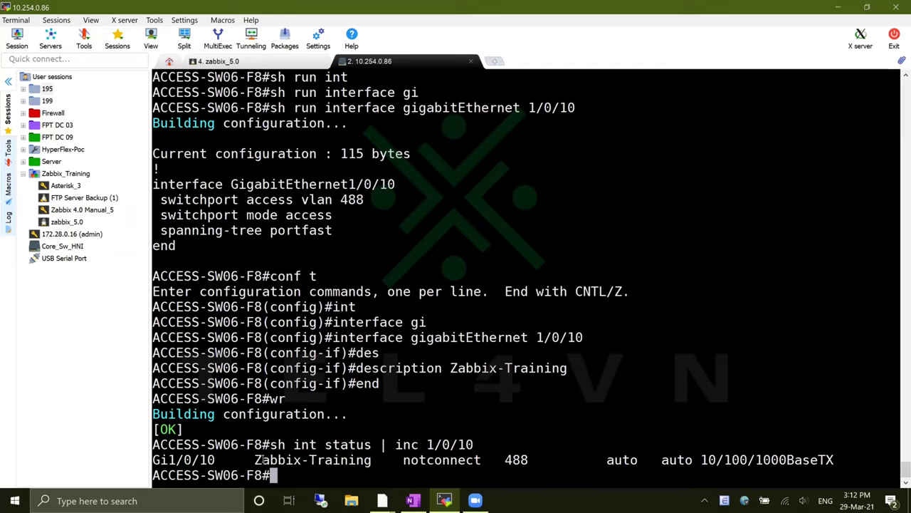
pyautogui.moveTo(256, 459); pyautogui.dragTo(368, 463)
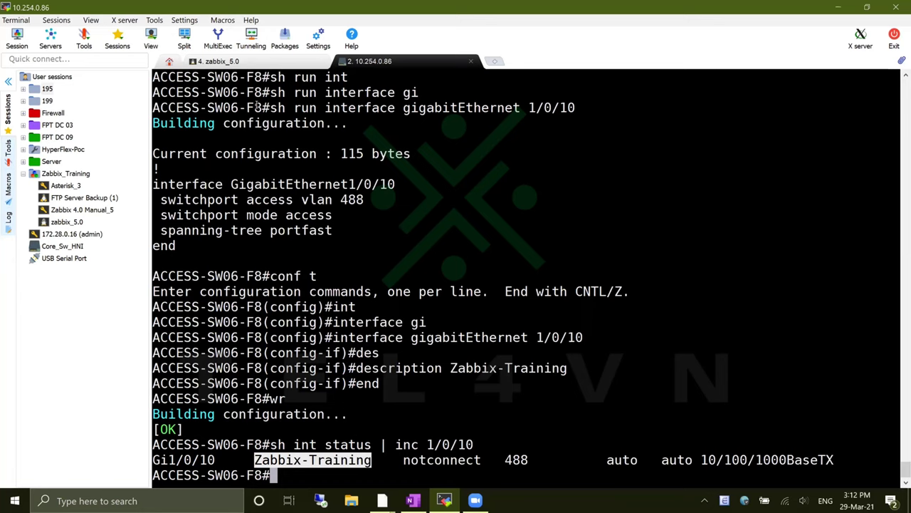
pyautogui.click(218, 61)
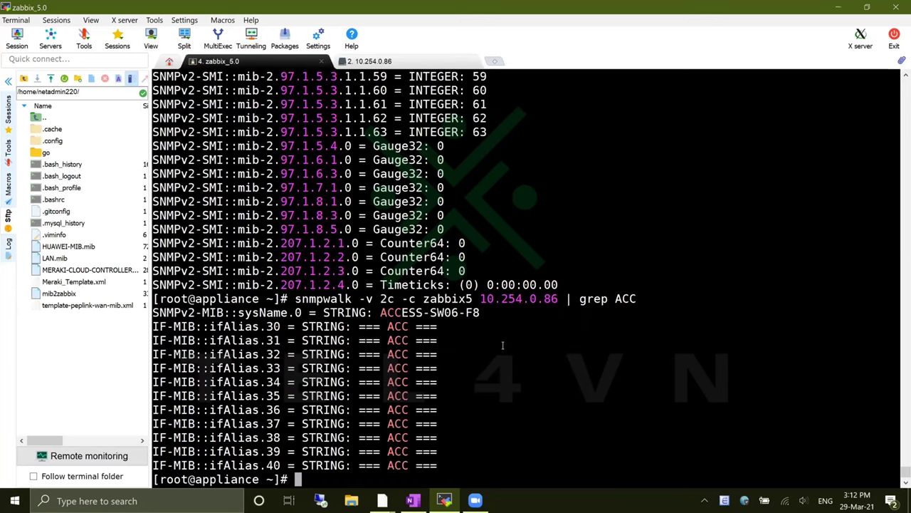
# Rerun the snmpwalk filtered by ifAlias, confirming ifAlias.18 reads Zabbix-Training
pyautogui.press('Up')
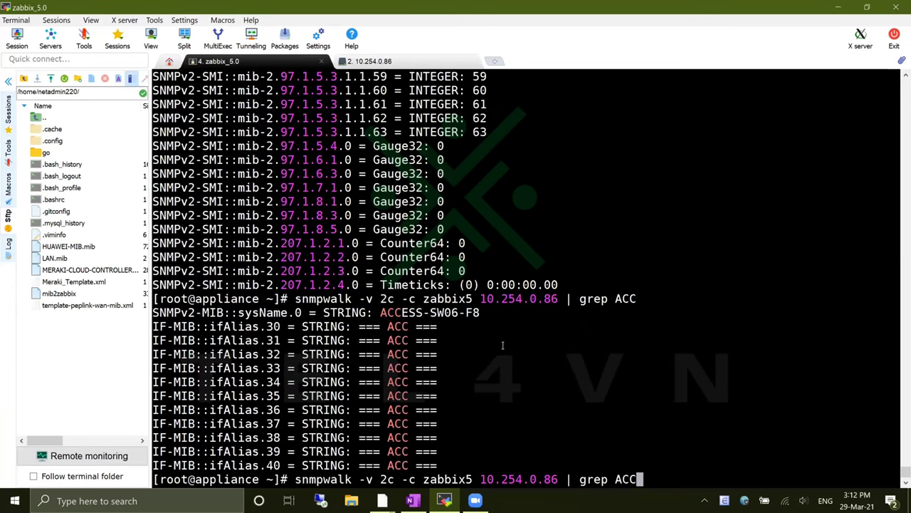
pyautogui.press('BackSpace')
pyautogui.press('BackSpace')
pyautogui.press('BackSpace')
pyautogui.moveTo(210, 326); pyautogui.dragTo(260, 327)
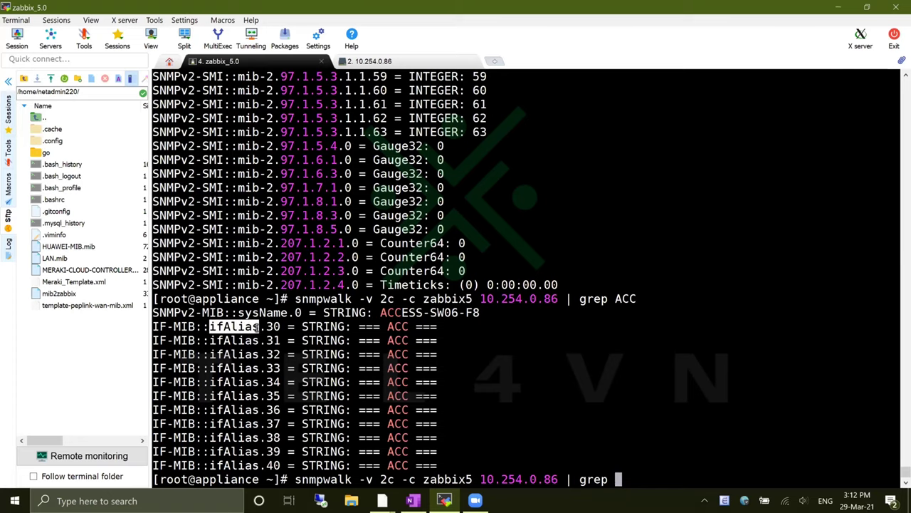
pyautogui.rightClick(657, 403)
pyautogui.press('Return')
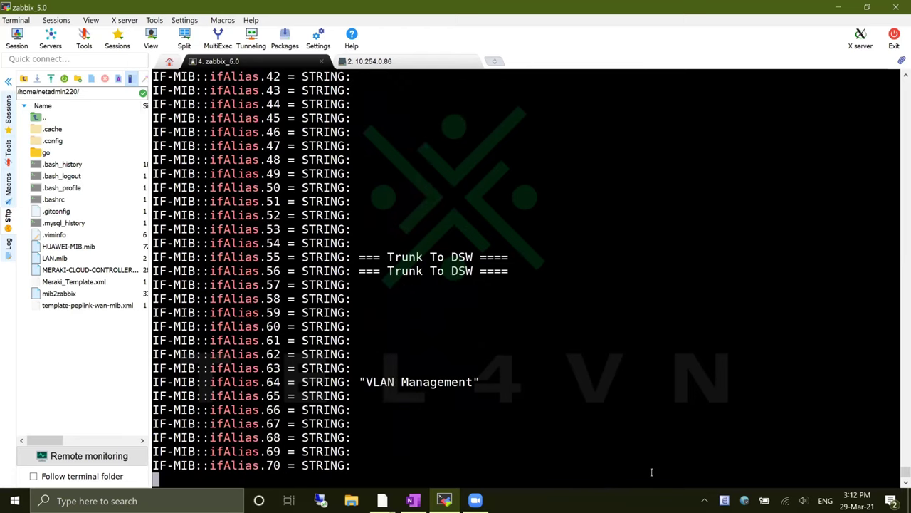
pyautogui.scroll(14, 570, 441)
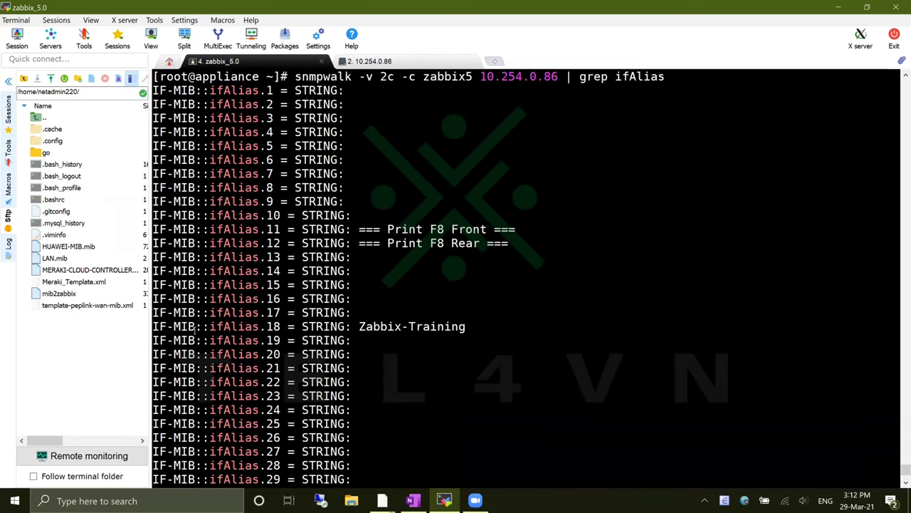
pyautogui.moveTo(153, 327); pyautogui.dragTo(468, 327)
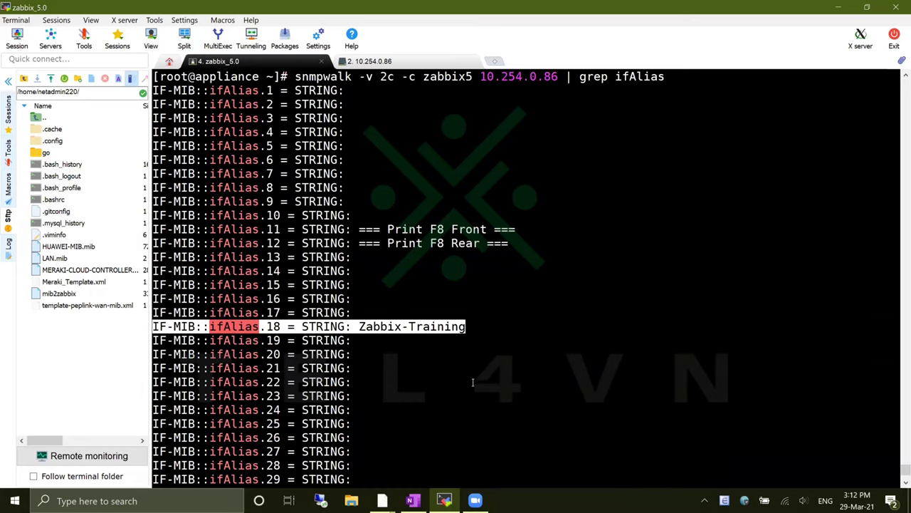
# Open Configuration > Hosts in the Zabbix web interface
pyautogui.moveTo(385, 501)
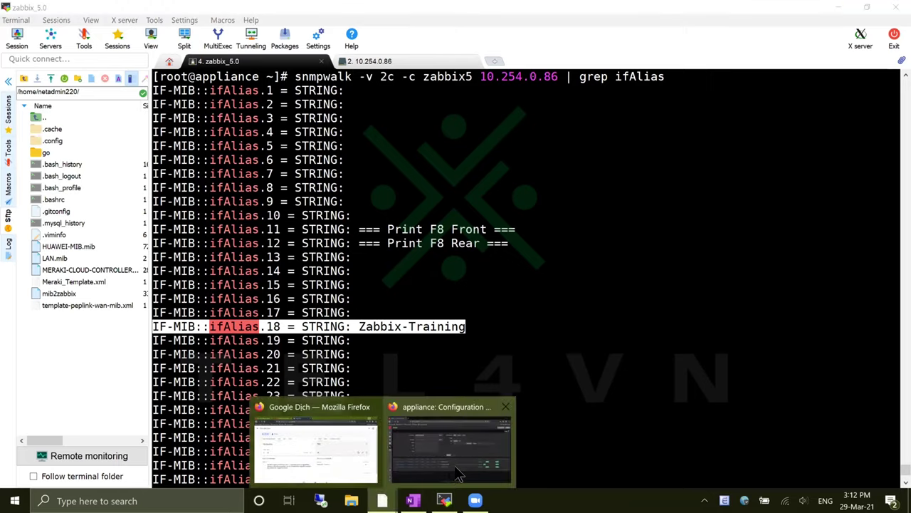
pyautogui.click(450, 445)
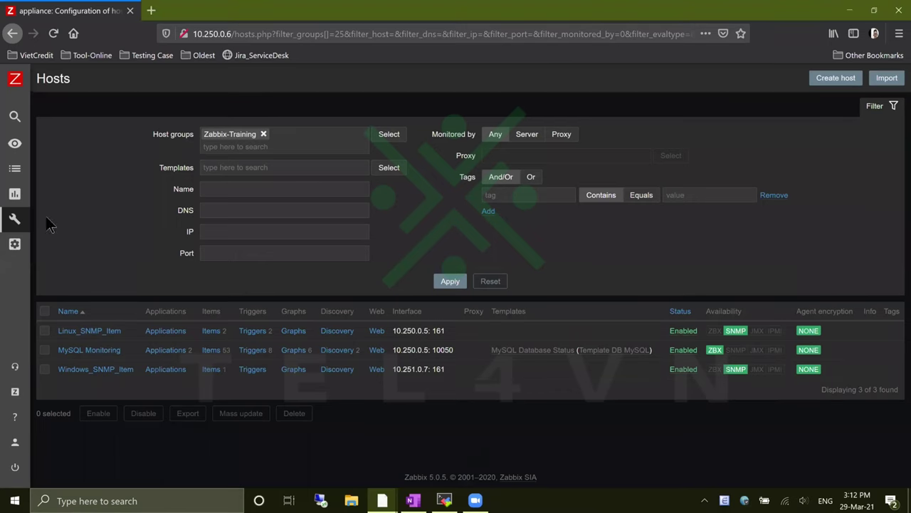
pyautogui.moveTo(17, 229)
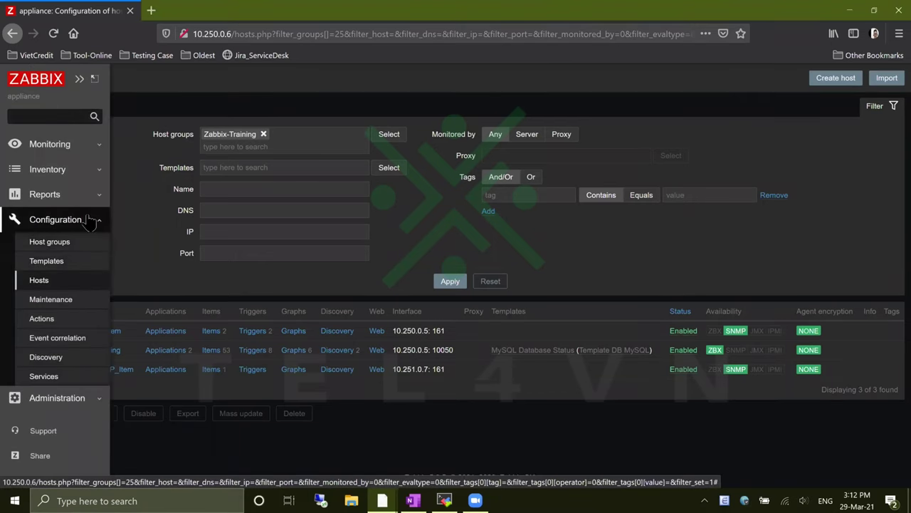
pyautogui.click(96, 280)
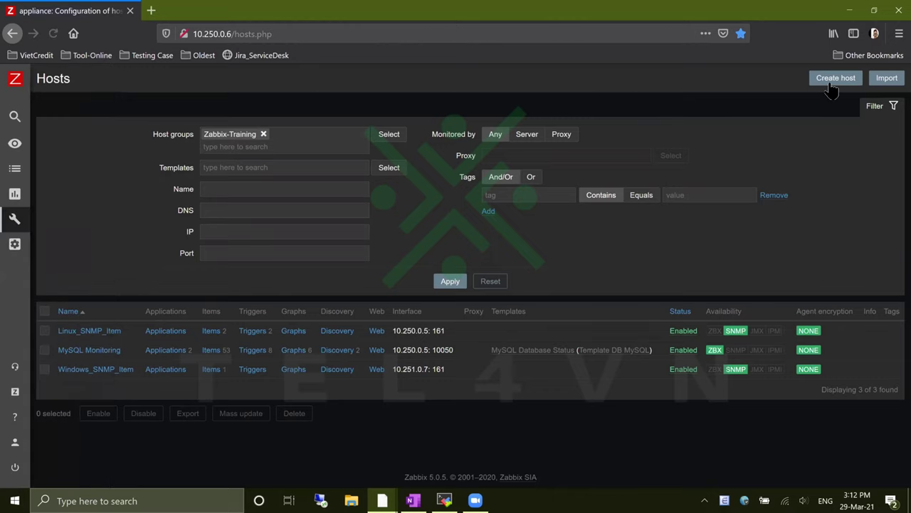
# Start a new host named 'Cisco Switch C9200L', then zoom back to 140%
pyautogui.click(838, 78)
pyautogui.hotkey('ctrl', '+')
pyautogui.hotkey('ctrl', '+')
pyautogui.hotkey('ctrl', '+')
pyautogui.hotkey('ctrl', '+')
pyautogui.hotkey('ctrl', '+')
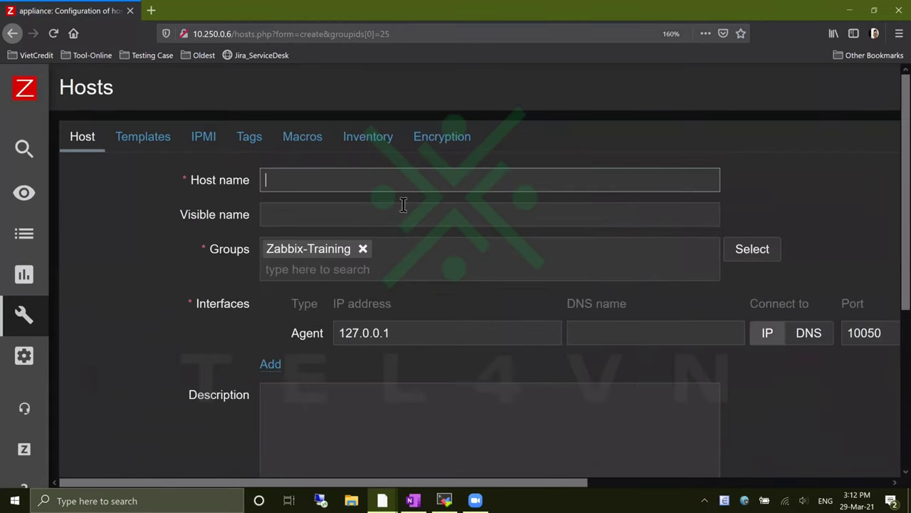
pyautogui.click(420, 180)
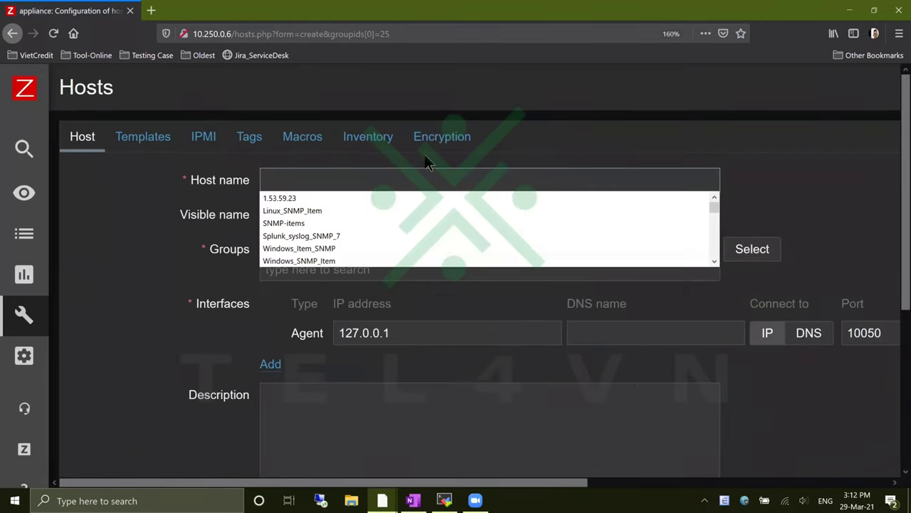
pyautogui.write('Cisco')
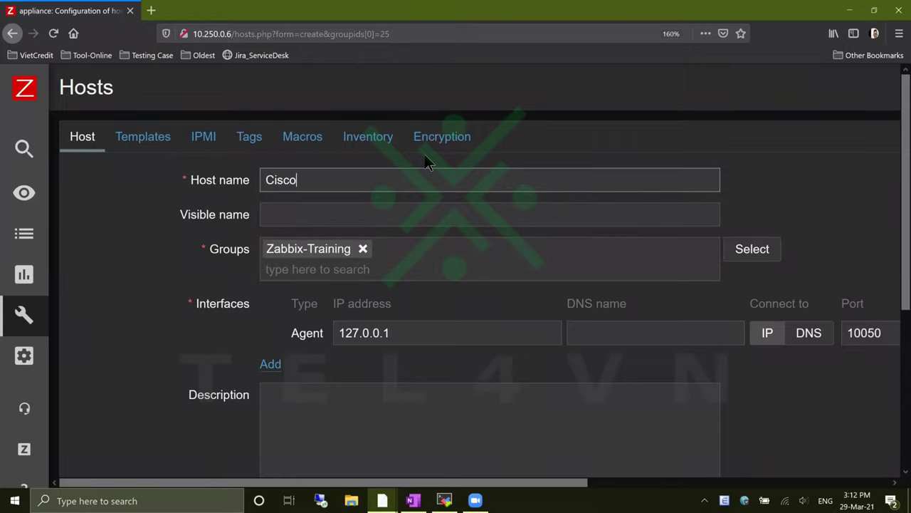
pyautogui.write(' Switch C900L')
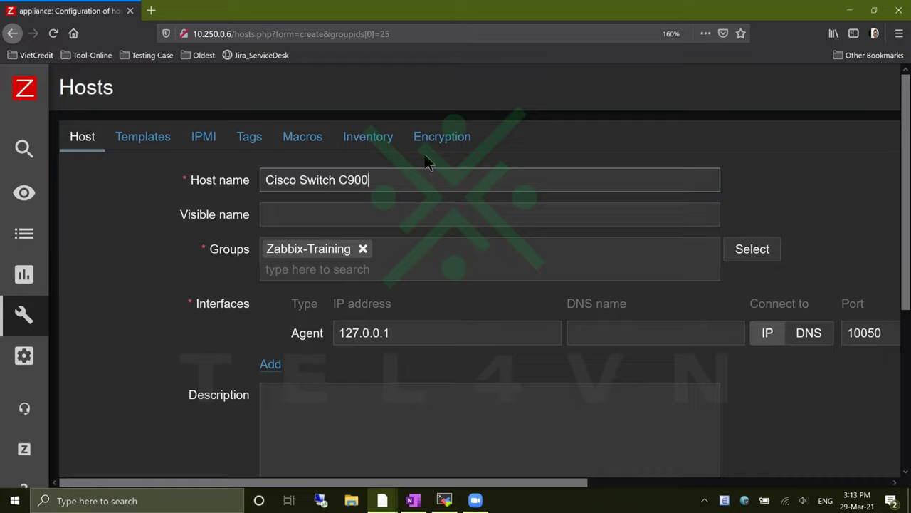
pyautogui.press('BackSpace')
pyautogui.press('BackSpace')
pyautogui.press('BackSpace')
pyautogui.write('200L')
pyautogui.press('Tab')
pyautogui.press('Tab')
pyautogui.press('Tab')
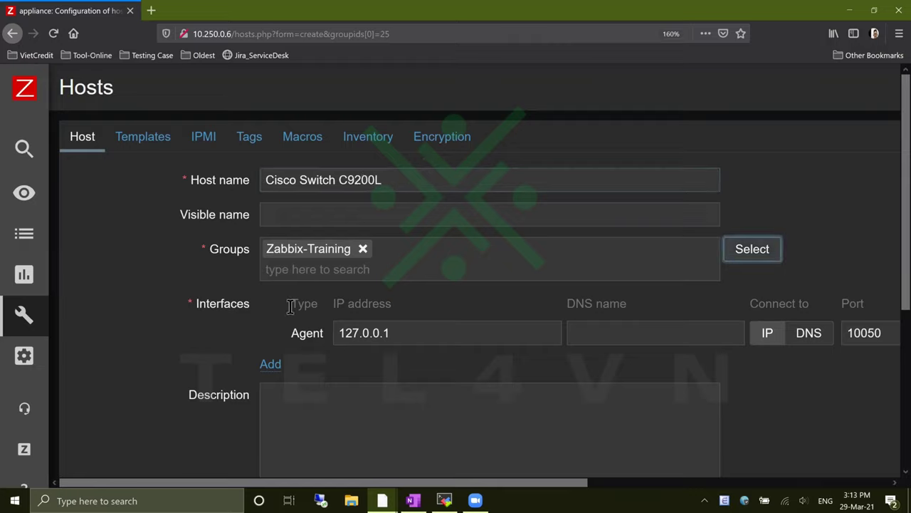
pyautogui.hotkey('ctrl', '-')
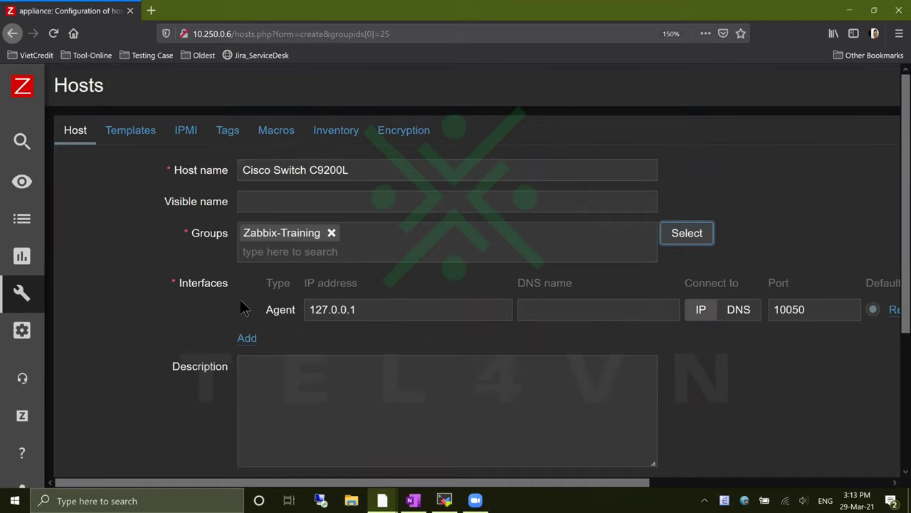
pyautogui.hotkey('ctrl', '-')
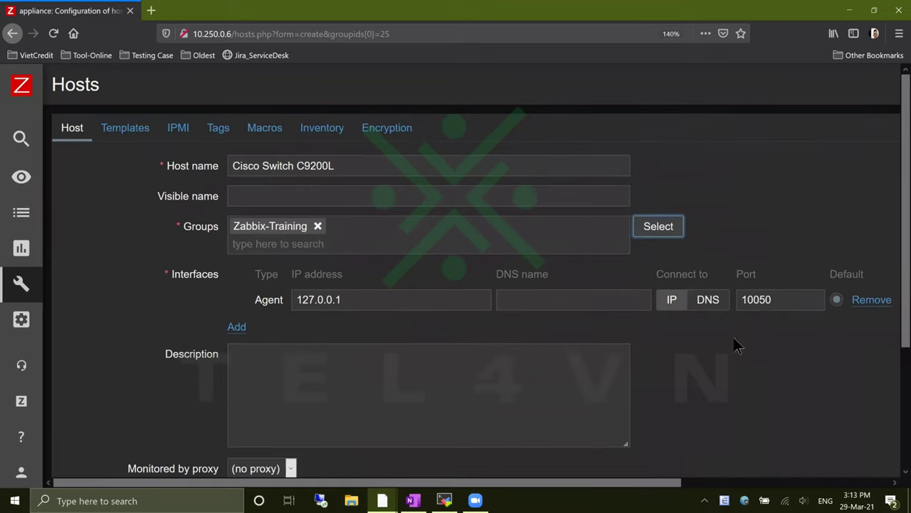
# Check the SNMP walk output in the terminal and return to the new host form
pyautogui.hotkey('alt', 'Tab')
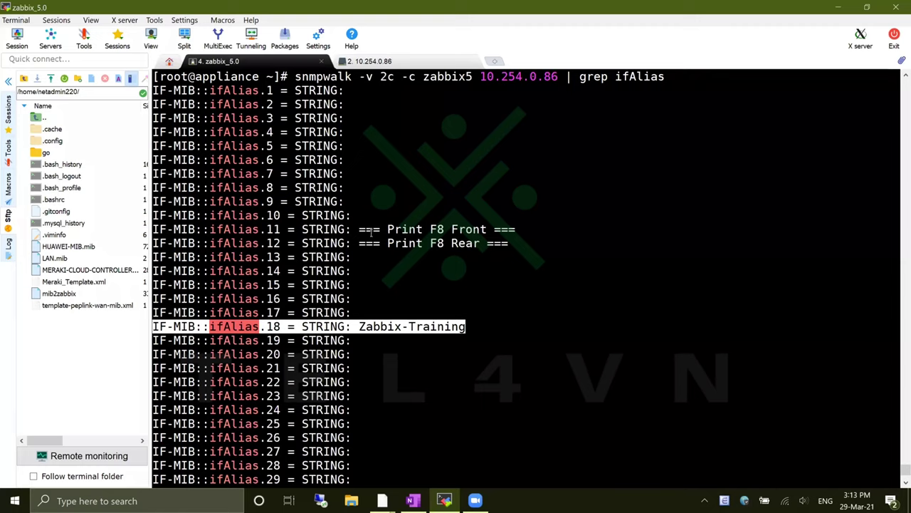
pyautogui.moveTo(298, 76); pyautogui.dragTo(346, 76)
pyautogui.click(354, 104)
pyautogui.hotkey('alt', 'Tab')
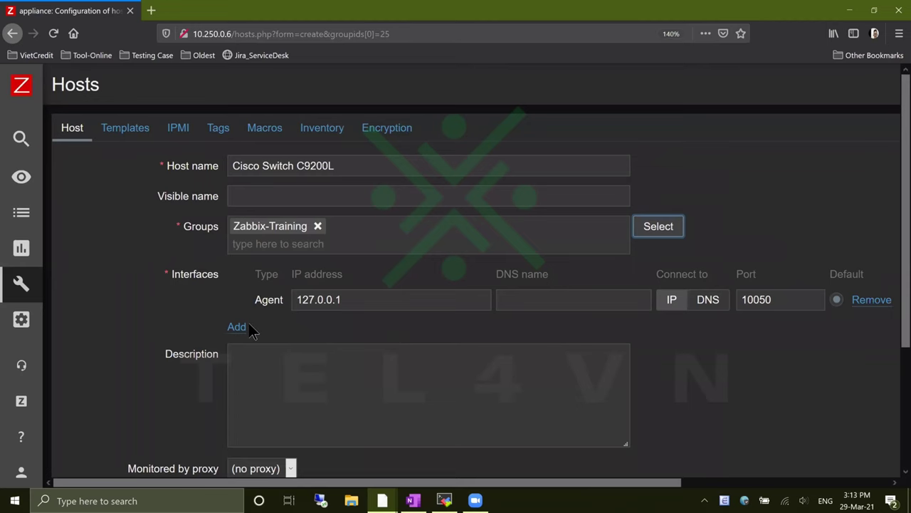
# Replace the default agent interface with an SNMPv2 interface
pyautogui.click(863, 303)
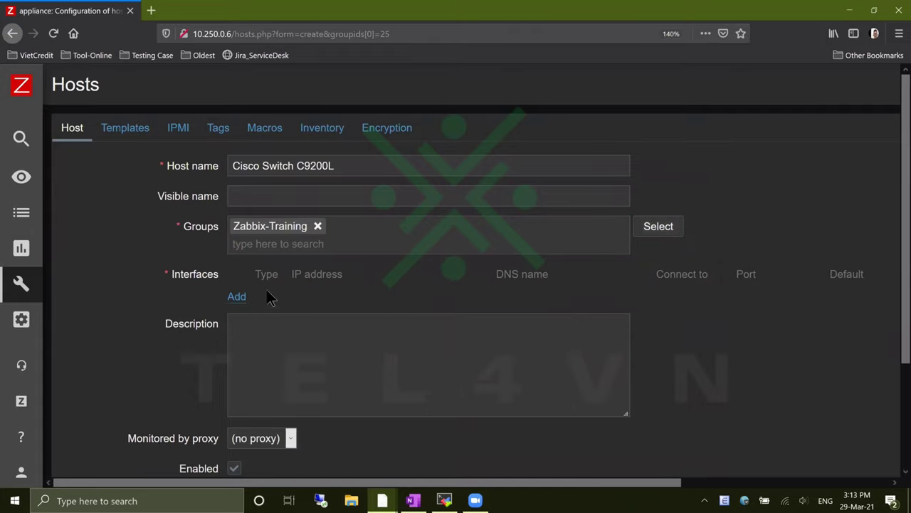
pyautogui.click(238, 297)
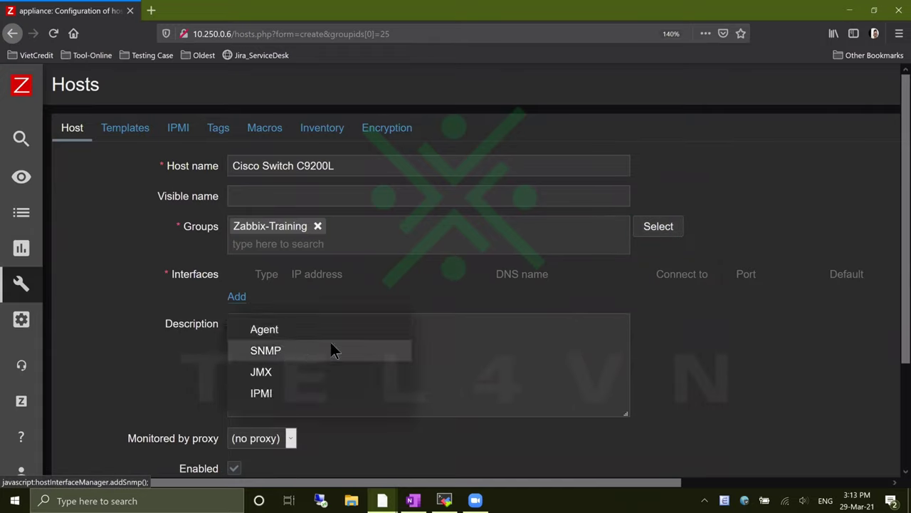
pyautogui.click(332, 348)
pyautogui.click(385, 331)
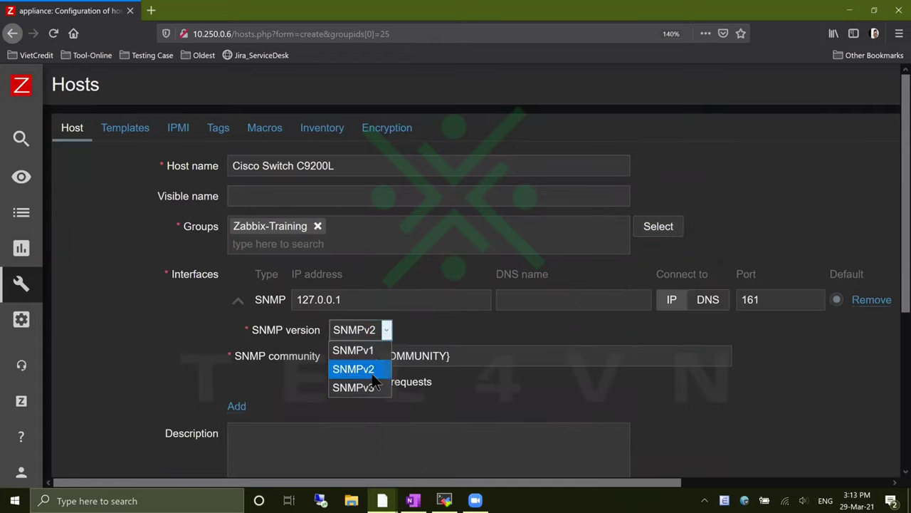
pyautogui.click(372, 370)
# Set the SNMP interface address to 10.254.0.86 on port 161
pyautogui.moveTo(379, 300); pyautogui.dragTo(222, 317)
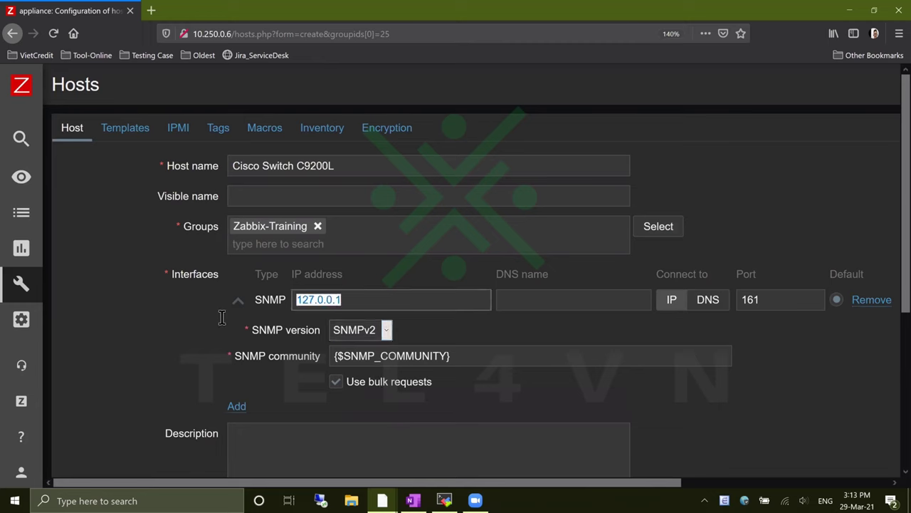
pyautogui.hotkey('alt', 'Tab')
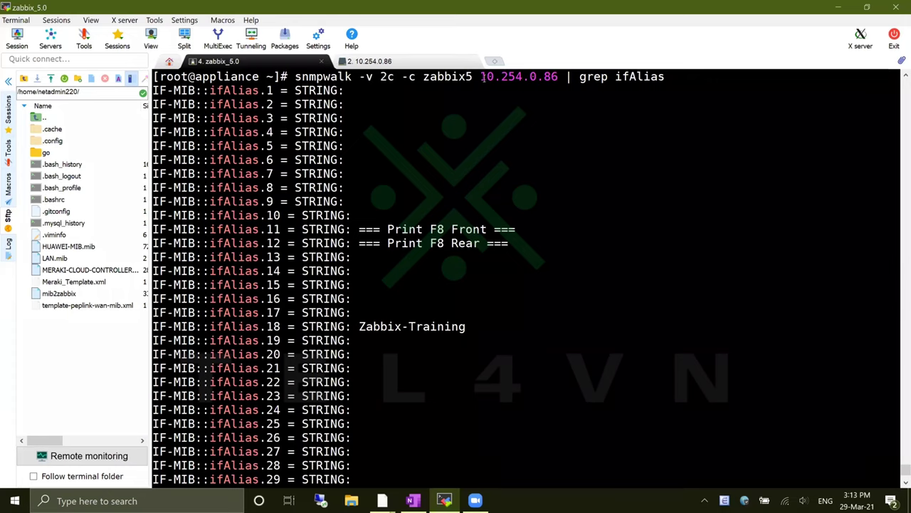
pyautogui.moveTo(481, 79); pyautogui.dragTo(559, 78)
pyautogui.scroll(4, 589, 269)
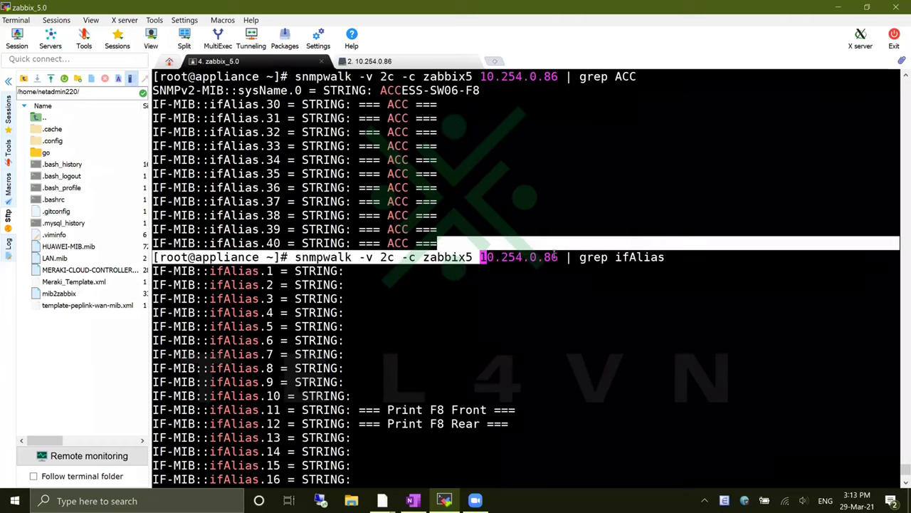
pyautogui.hotkey('alt', 'Tab')
pyautogui.write('10.254.0.86')
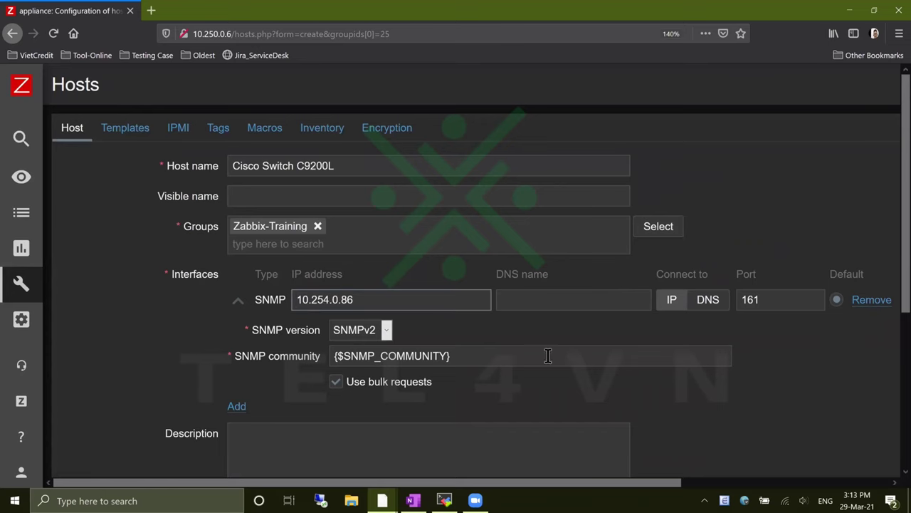
pyautogui.doubleClick(783, 299)
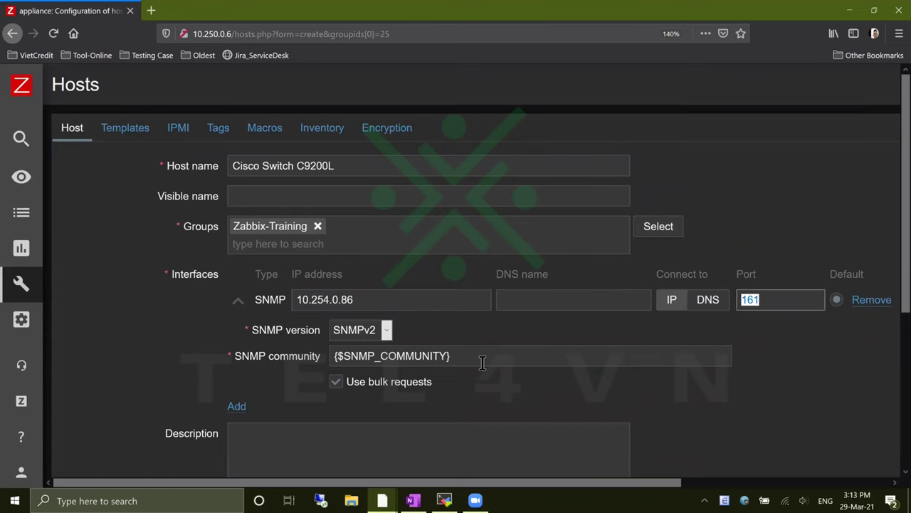
pyautogui.moveTo(482, 356); pyautogui.dragTo(230, 301)
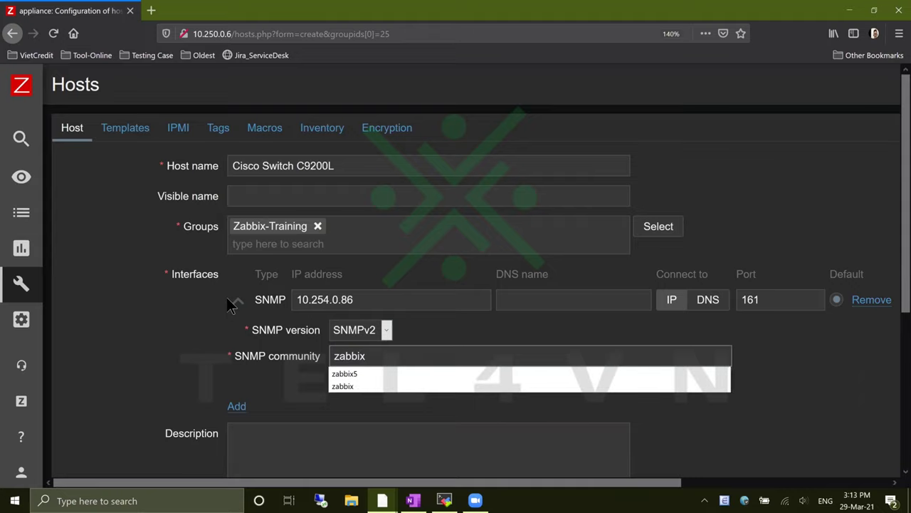
pyautogui.click(104, 358)
pyautogui.scroll(-5, 118, 358)
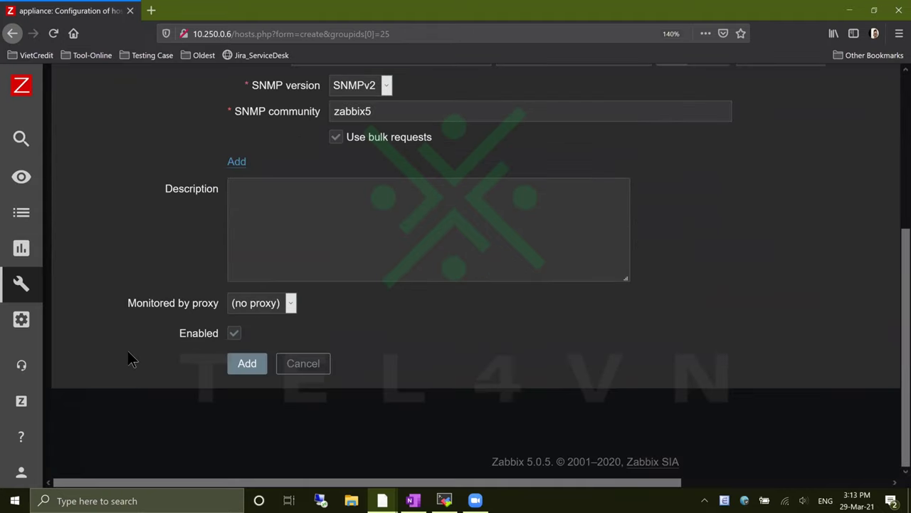
pyautogui.click(247, 363)
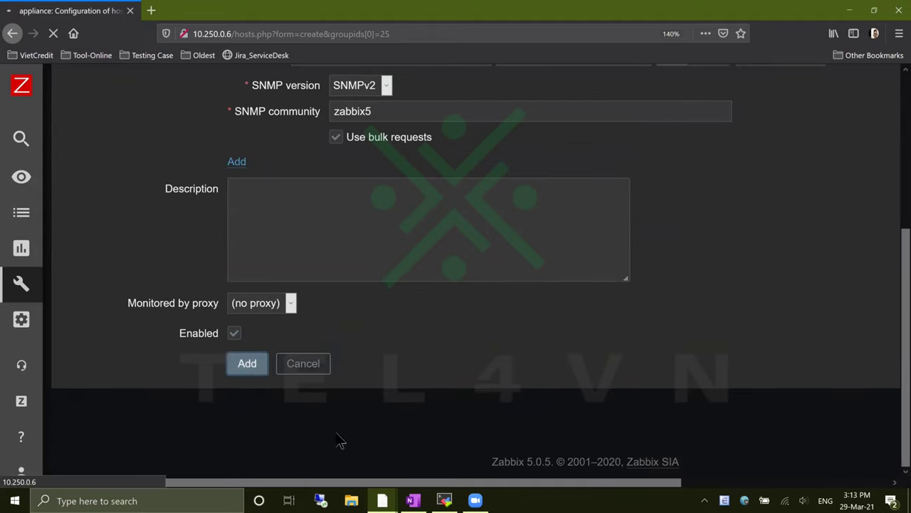
pyautogui.scroll(-2, 372, 384)
# Open host Cisco Switch C9200L from the host list and view its empty Items list
pyautogui.hotkey('ctrl', '-')
pyautogui.hotkey('ctrl', '-')
pyautogui.hotkey('ctrl', '-')
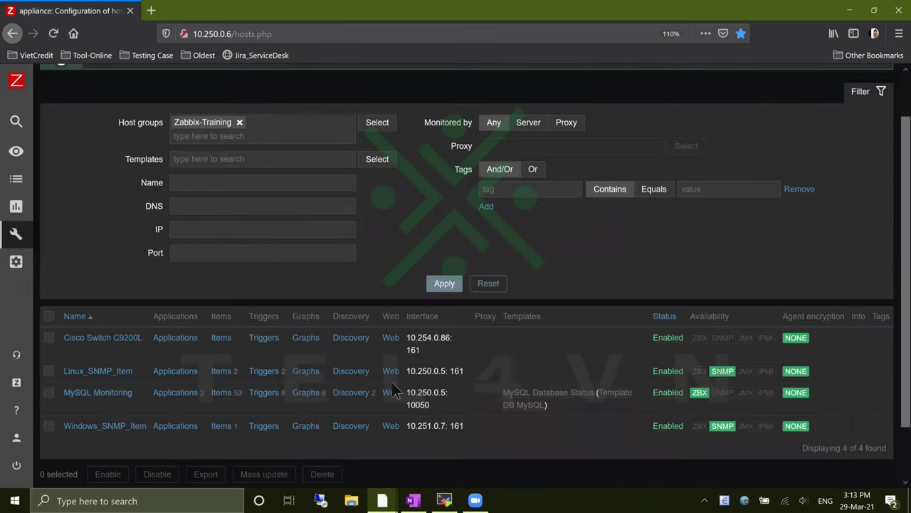
pyautogui.scroll(-2, 392, 382)
pyautogui.hotkey('ctrl', '+')
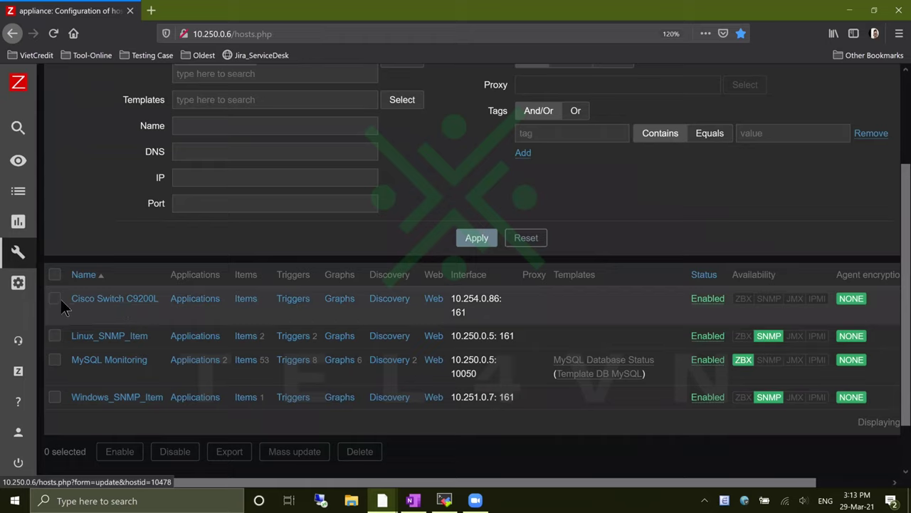
pyautogui.click(100, 306)
pyautogui.click(119, 302)
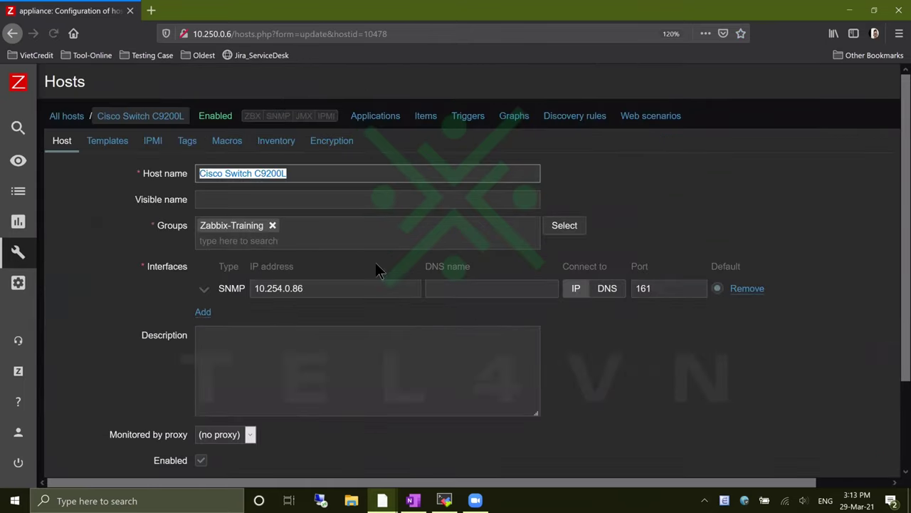
pyautogui.click(722, 372)
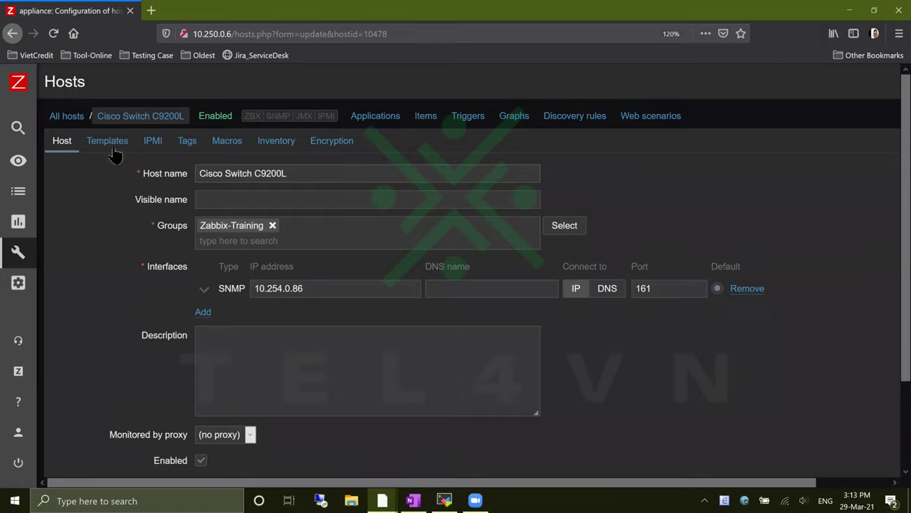
pyautogui.click(430, 118)
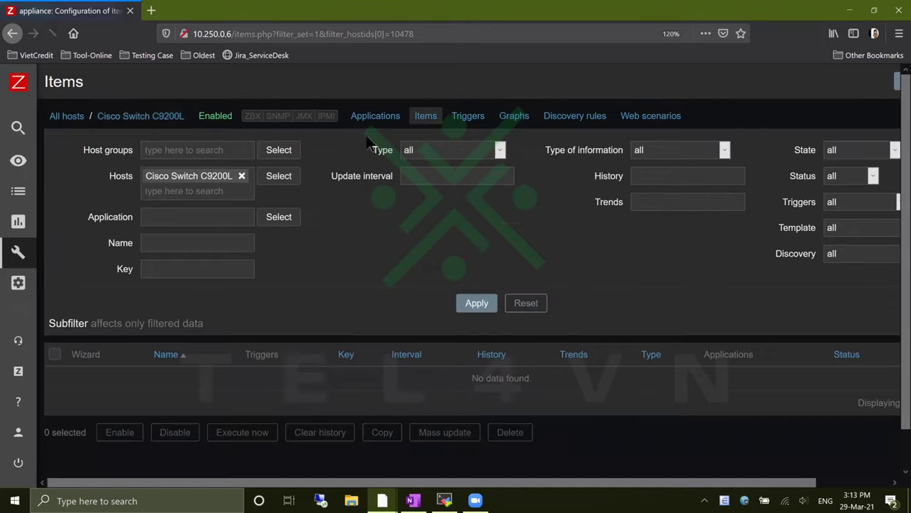
pyautogui.hotkey('ctrl', '0')
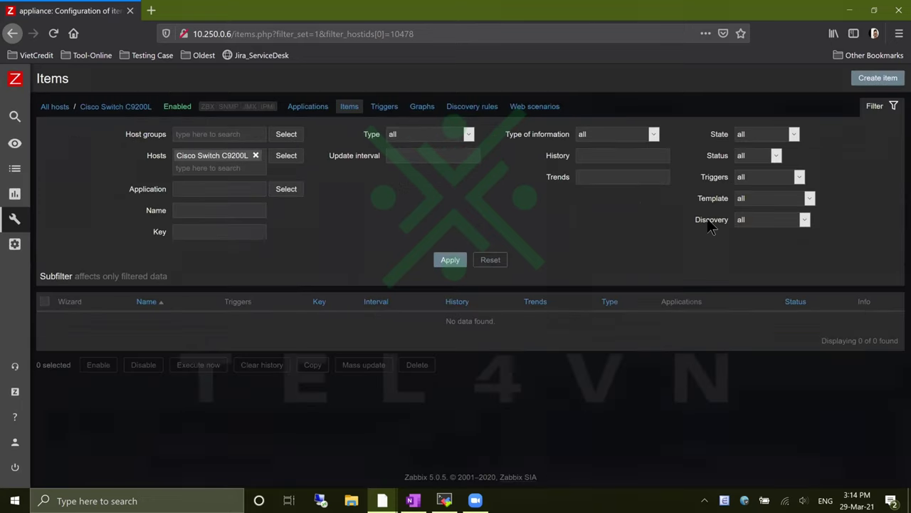
# Check the host's SNMP interface details and return to its item list
pyautogui.click(889, 74)
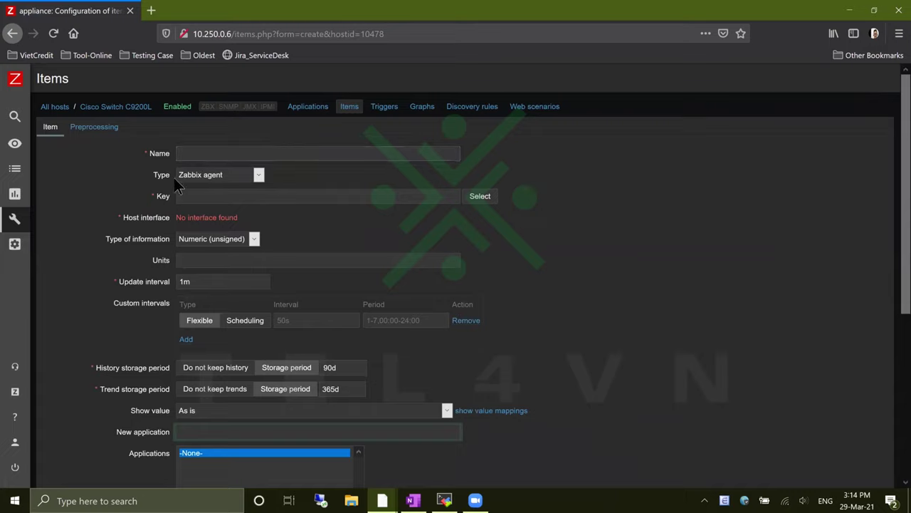
pyautogui.click(127, 109)
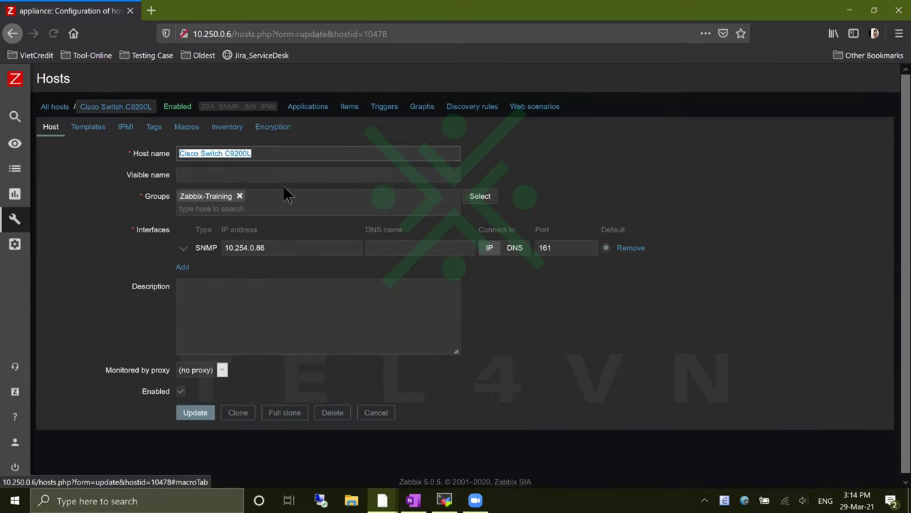
pyautogui.click(297, 251)
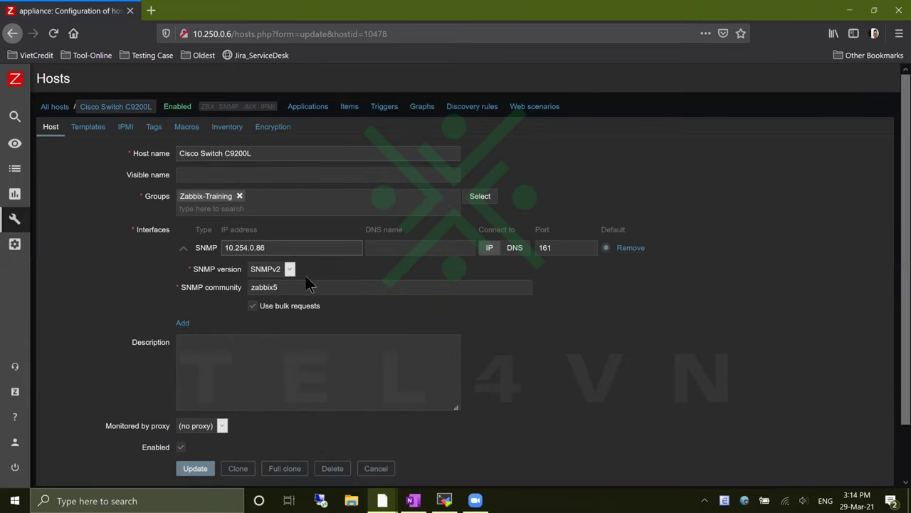
pyautogui.click(349, 107)
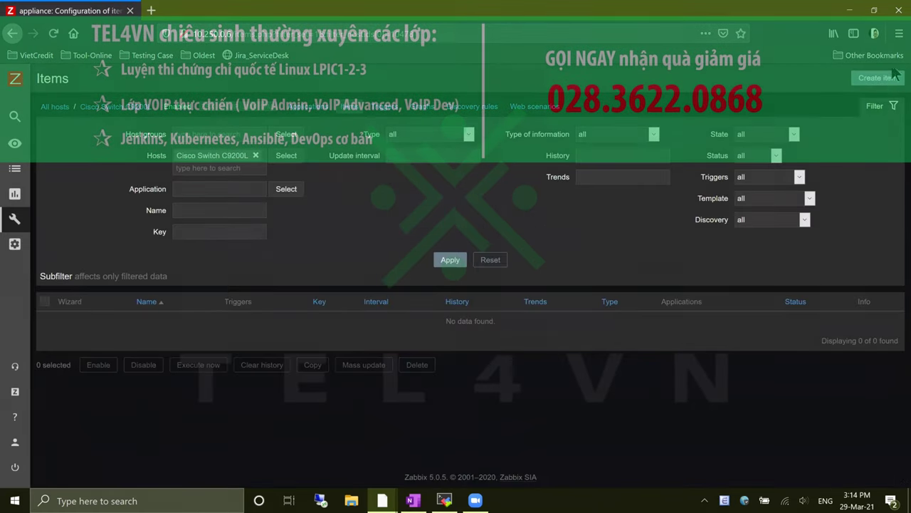
# Draft item 'Interface Name' with key interfacename.1/0/10, then leave it unsaved
pyautogui.click(877, 77)
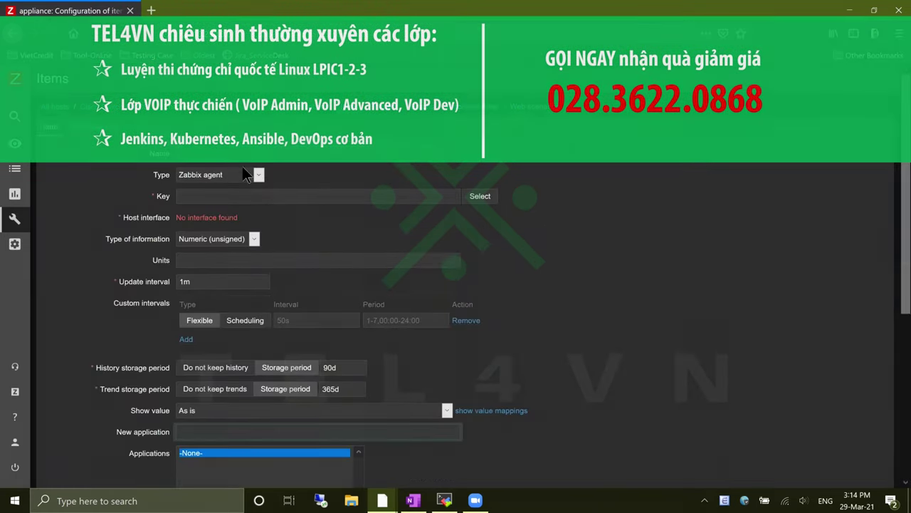
pyautogui.click(242, 153)
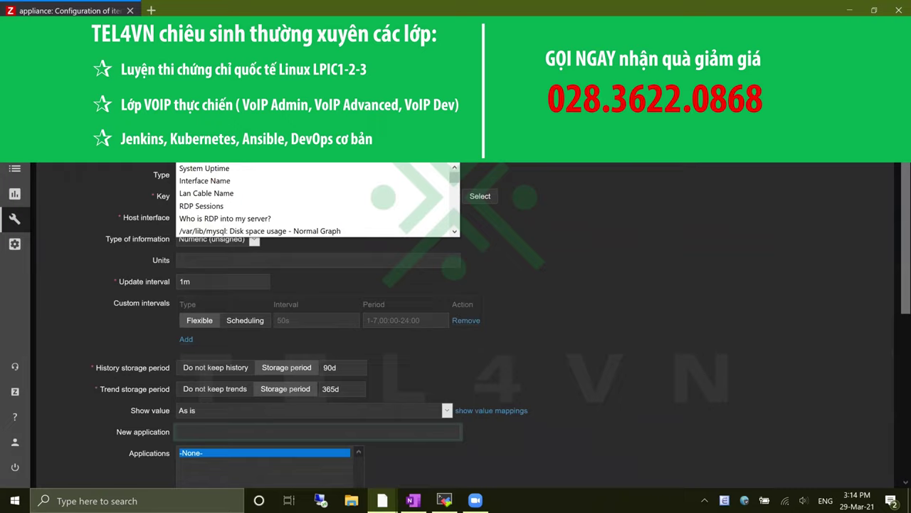
pyautogui.write('I')
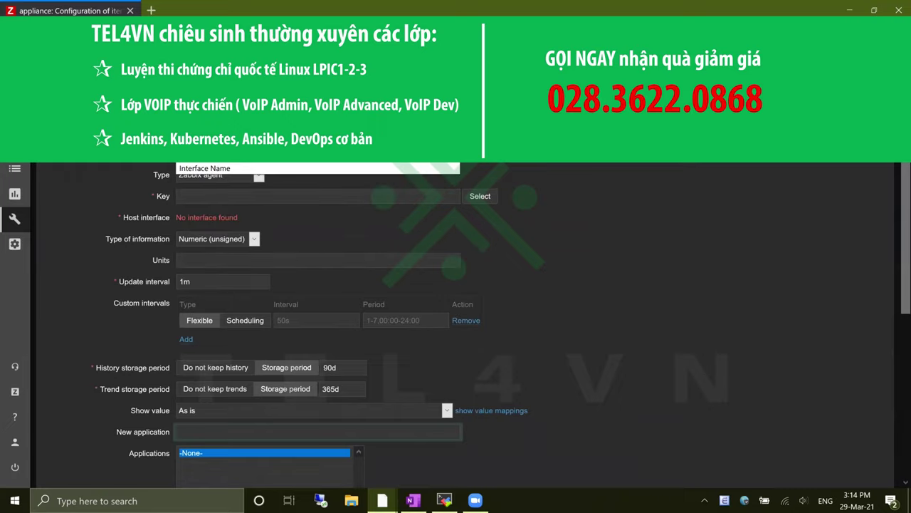
pyautogui.click(227, 168)
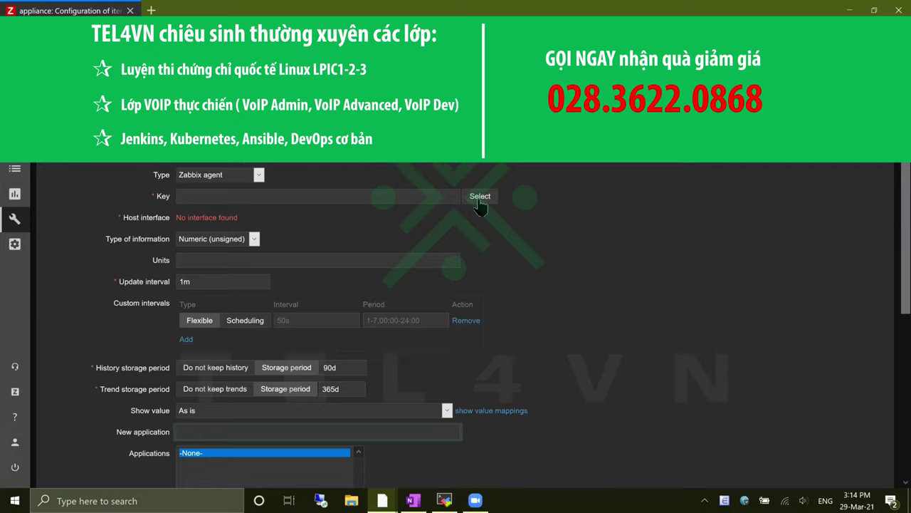
pyautogui.click(445, 200)
pyautogui.hotkey('alt', 'Tab')
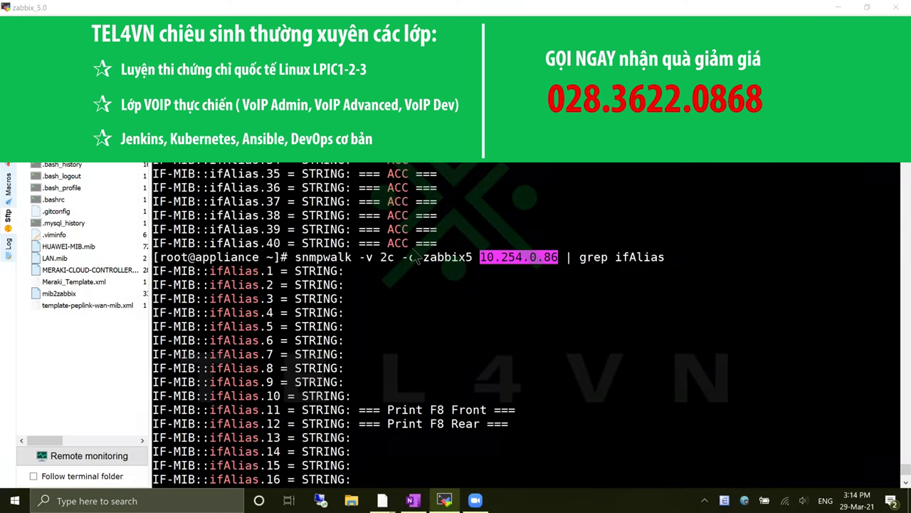
pyautogui.hotkey('alt', 'Tab')
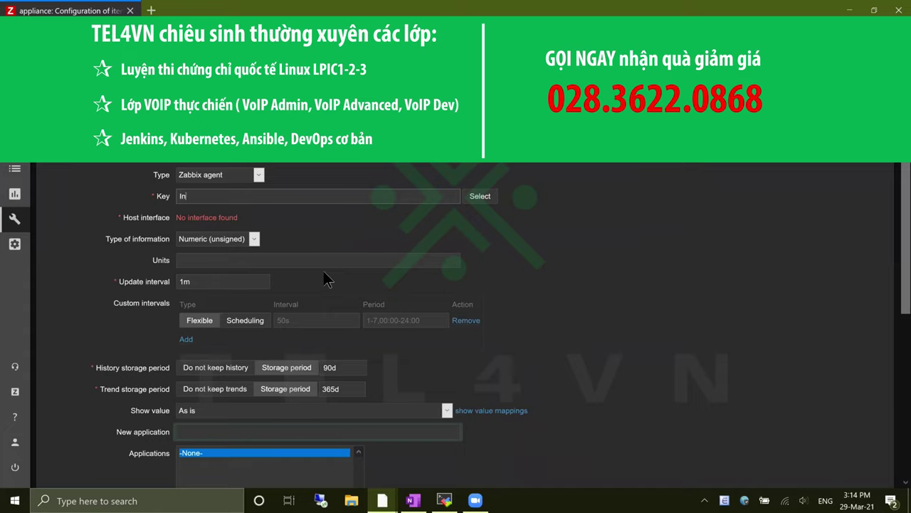
pyautogui.press('BackSpace')
pyautogui.press('BackSpace')
pyautogui.write('i')
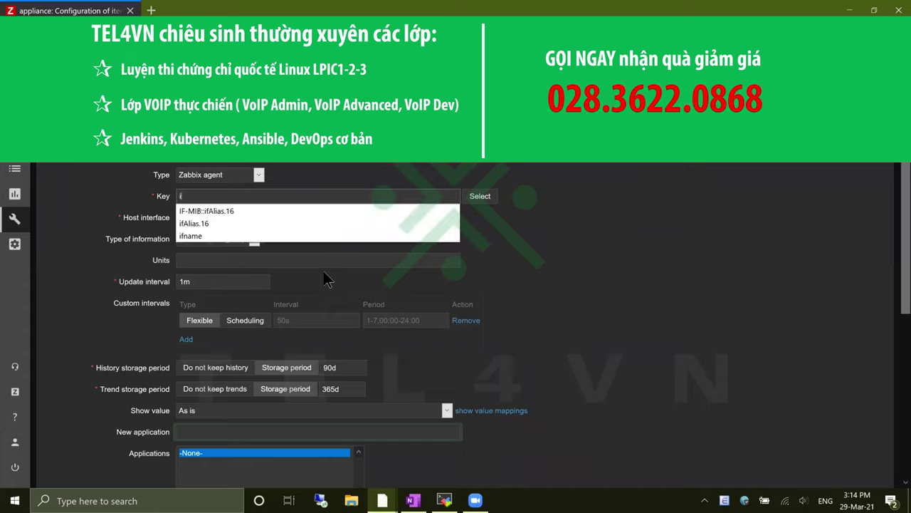
pyautogui.write('n')
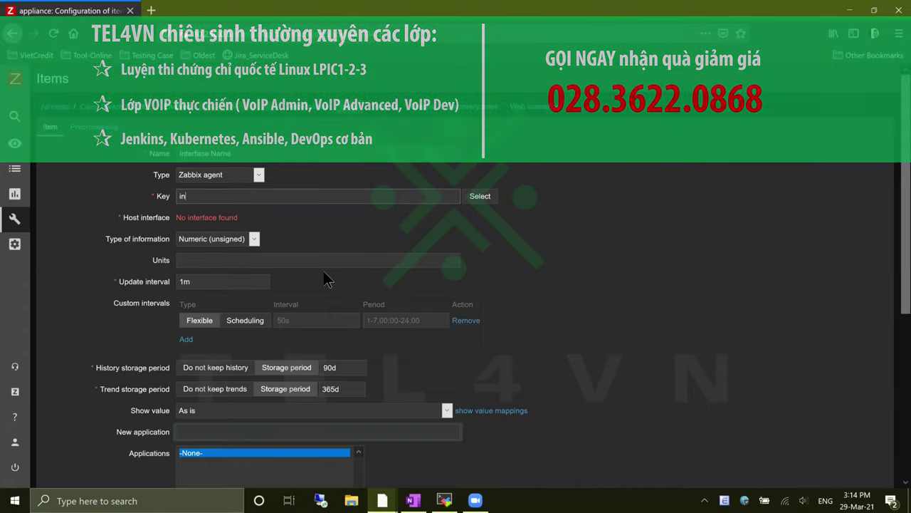
pyautogui.write('terfacenam')
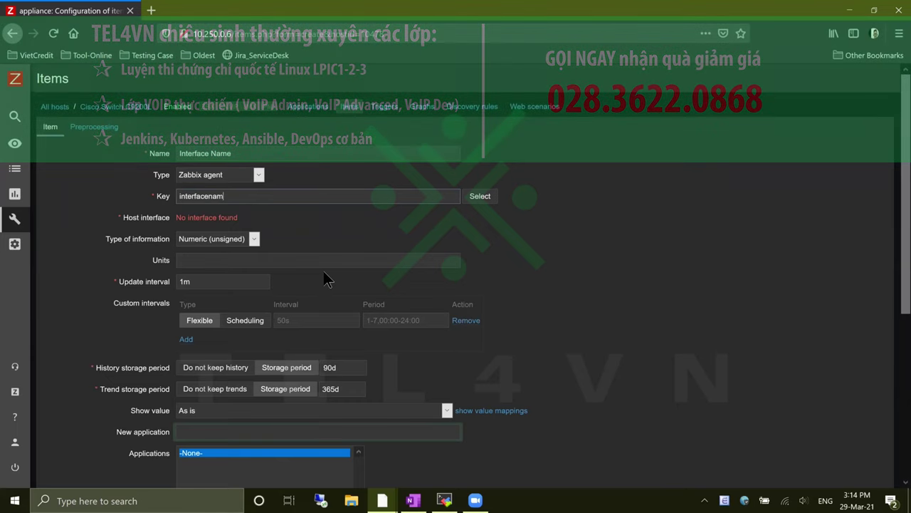
pyautogui.write('e')
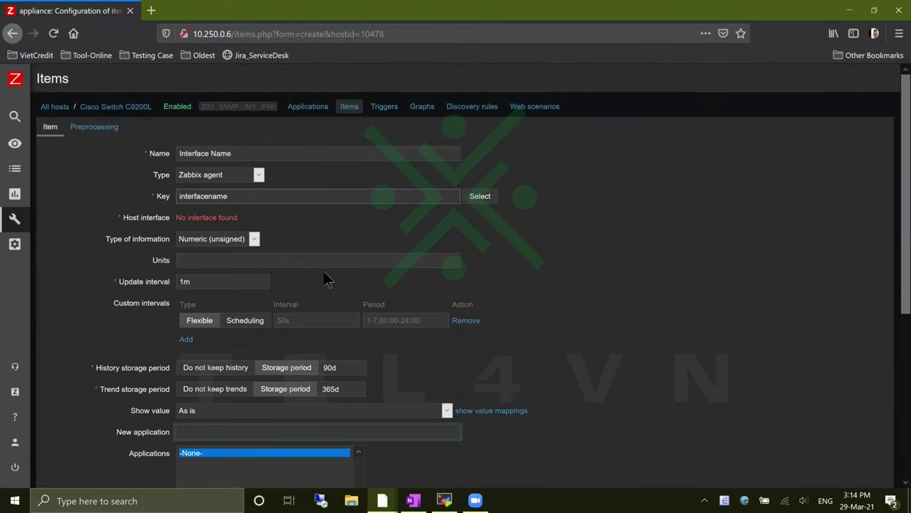
pyautogui.write('.1/0/10')
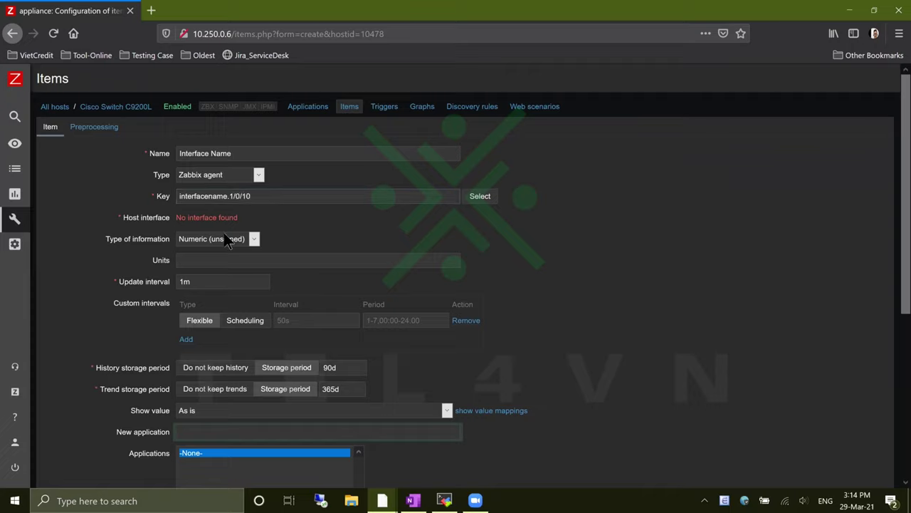
pyautogui.moveTo(237, 219); pyautogui.dragTo(195, 221)
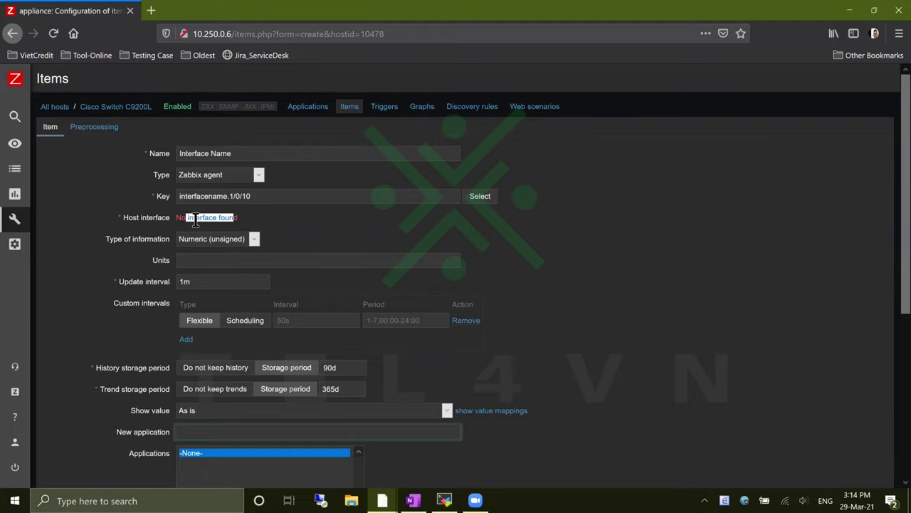
pyautogui.click(135, 109)
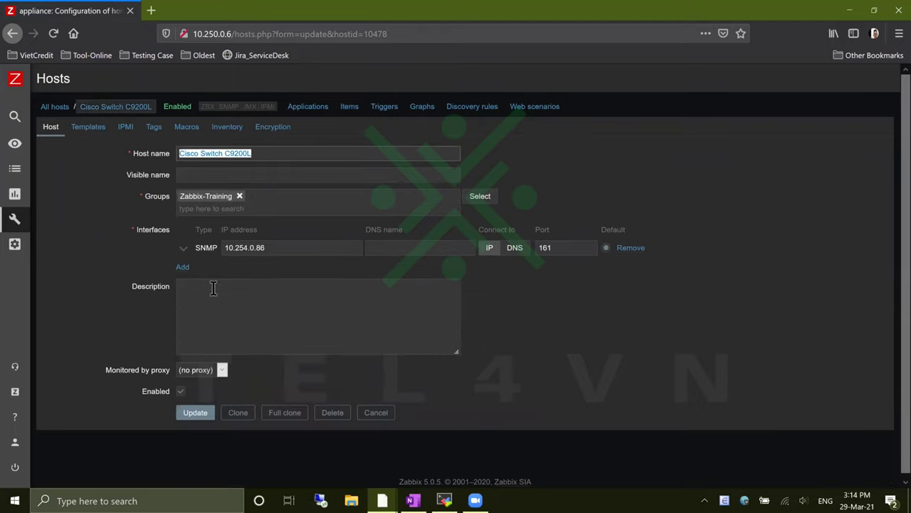
# Inspect the host's SNMP interface, leaving it on SNMPv2 with its IP address unchanged
pyautogui.click(183, 250)
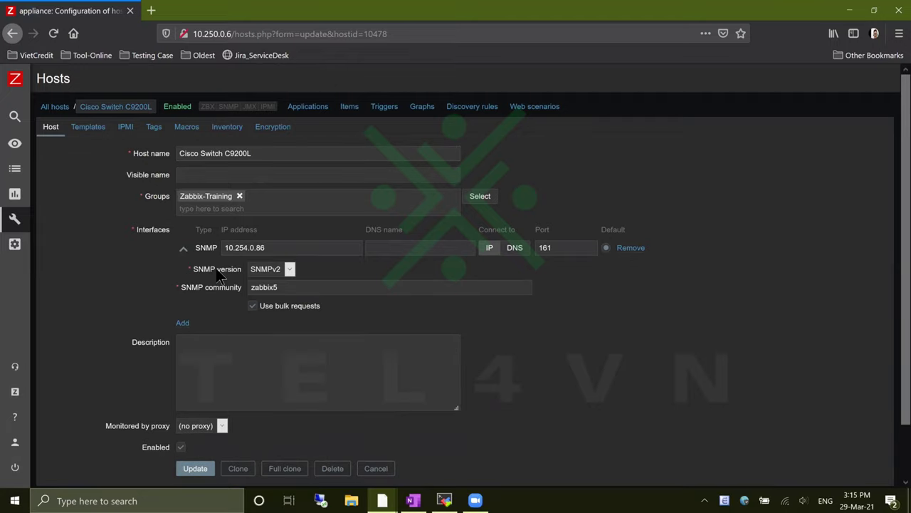
pyautogui.click(290, 271)
pyautogui.click(313, 288)
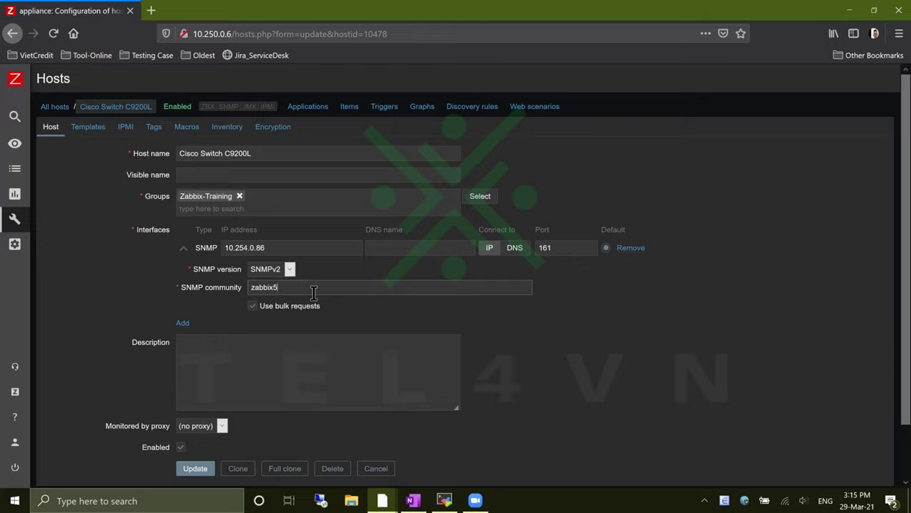
pyautogui.click(303, 249)
# Start a new item again, reviewing its Type of information choices without changes
pyautogui.click(353, 110)
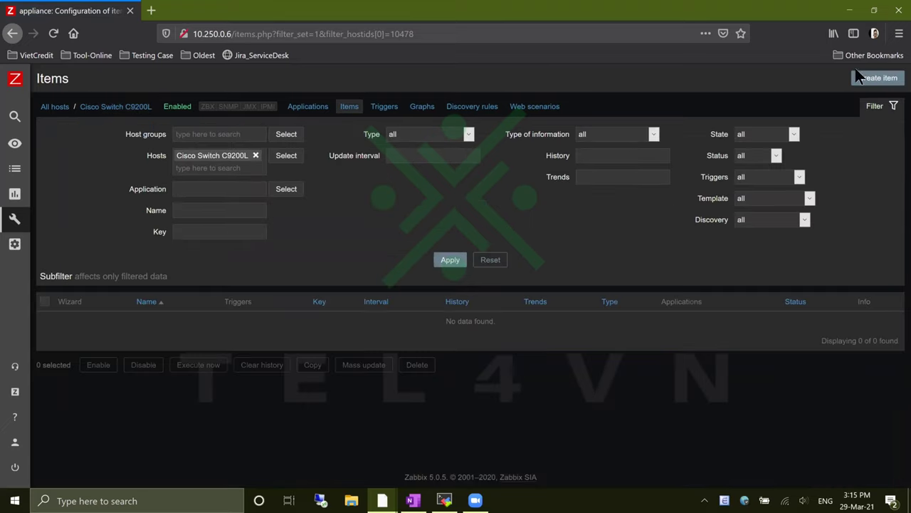
pyautogui.click(867, 88)
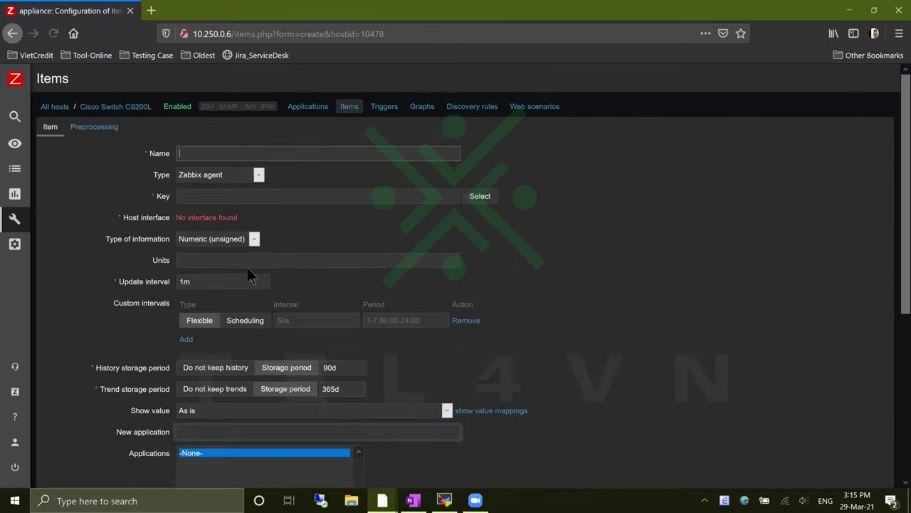
pyautogui.moveTo(178, 215); pyautogui.dragTo(255, 218)
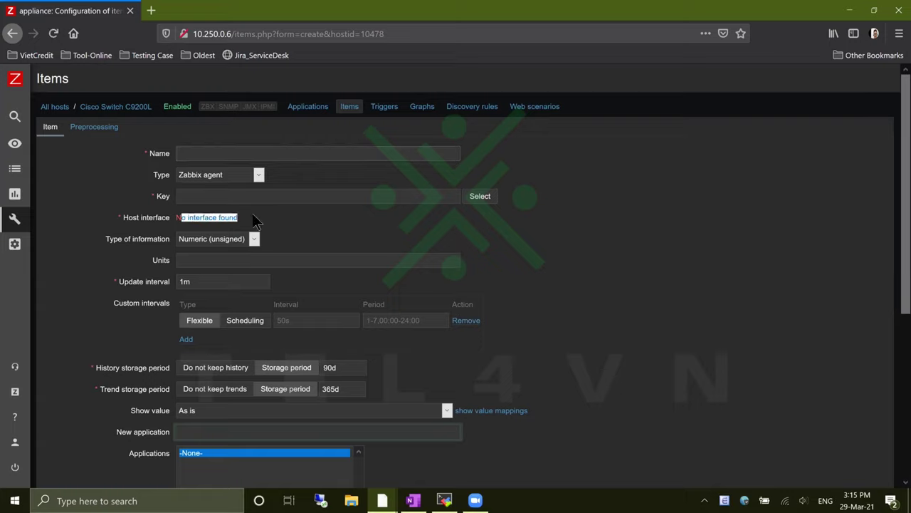
pyautogui.click(255, 218)
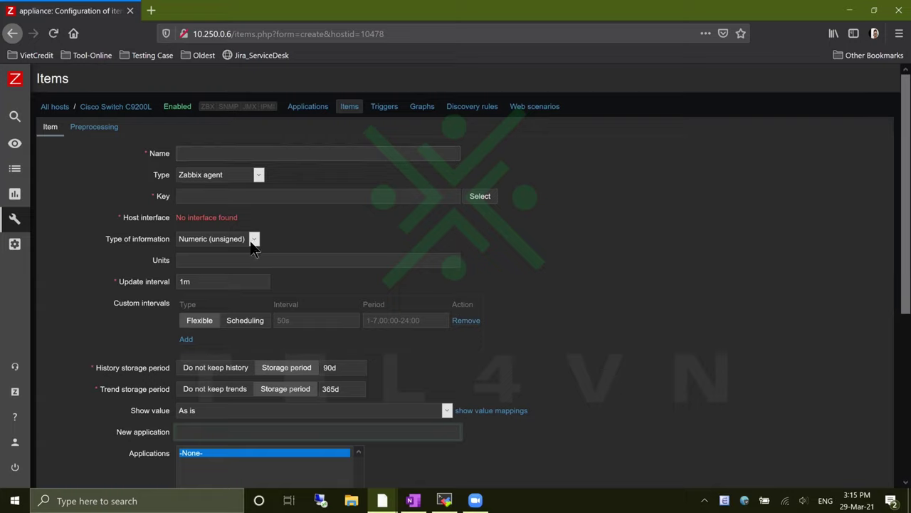
pyautogui.click(251, 242)
pyautogui.click(251, 242)
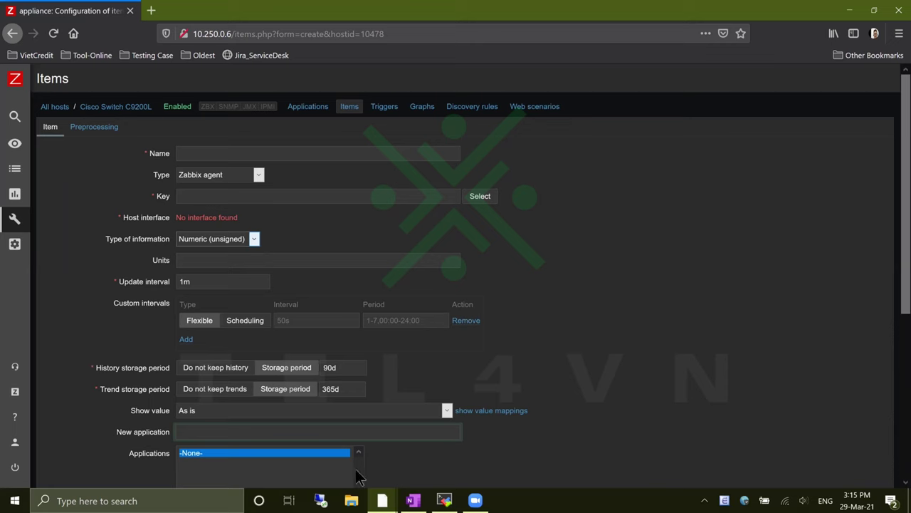
pyautogui.click(444, 501)
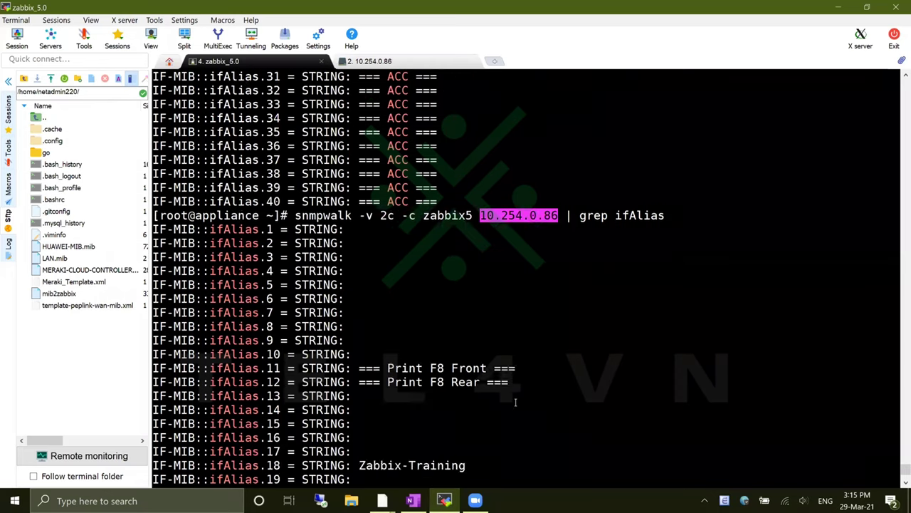
# Scroll back to the grep ACC results, then minimize MobaXterm to return to Zabbix
pyautogui.scroll(13, 515, 402)
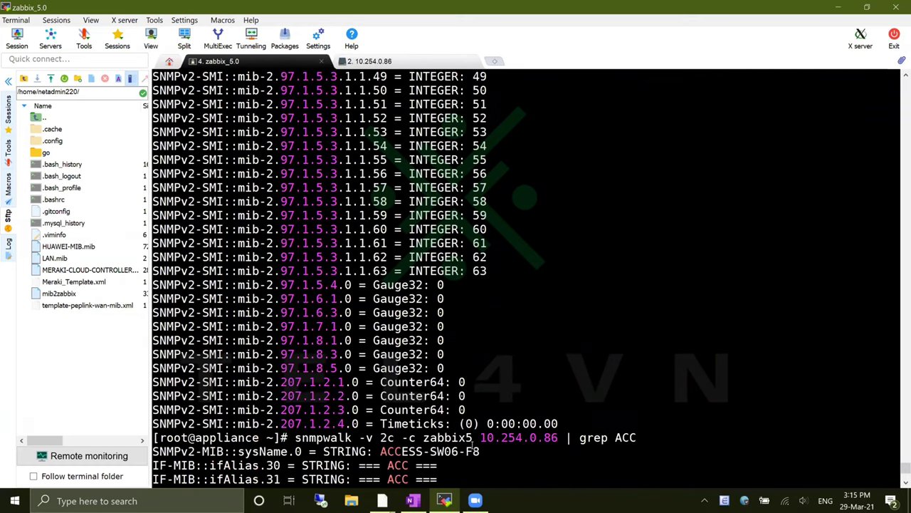
pyautogui.click(838, 7)
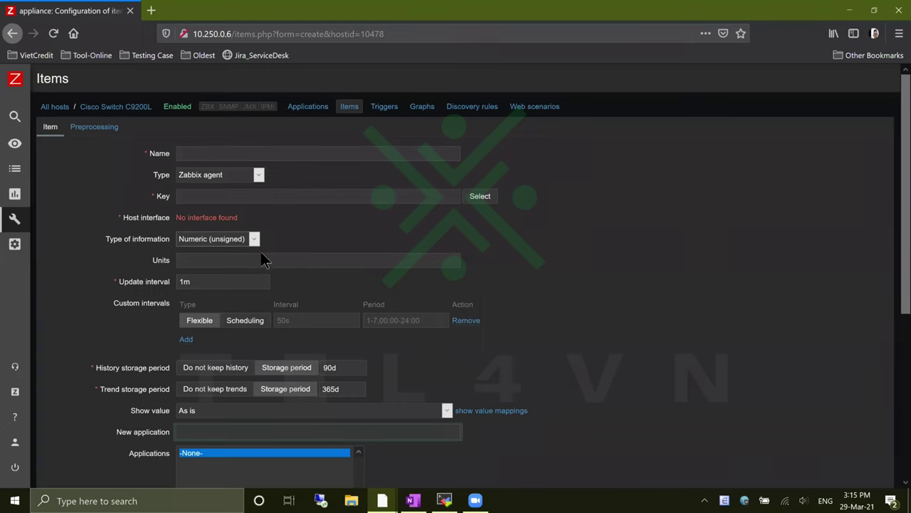
# Make the new item an SNMP agent item named Interface Name
pyautogui.click(259, 174)
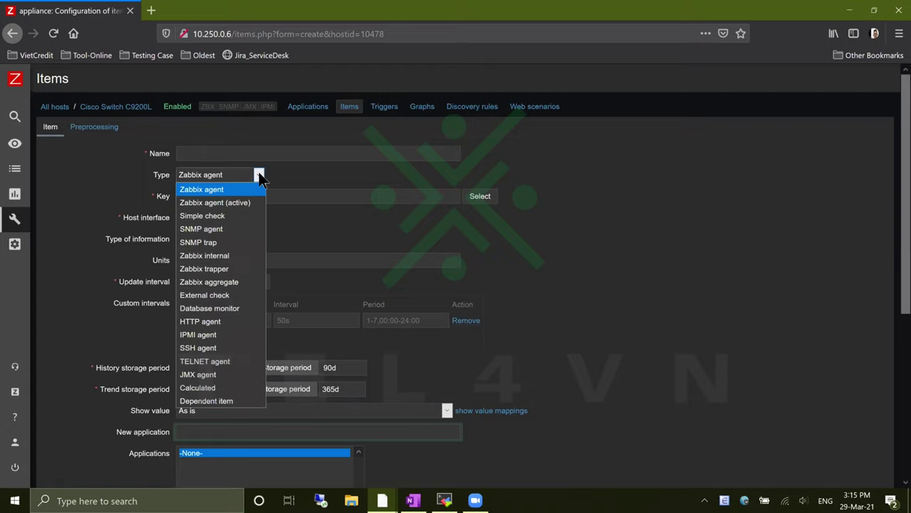
pyautogui.click(245, 229)
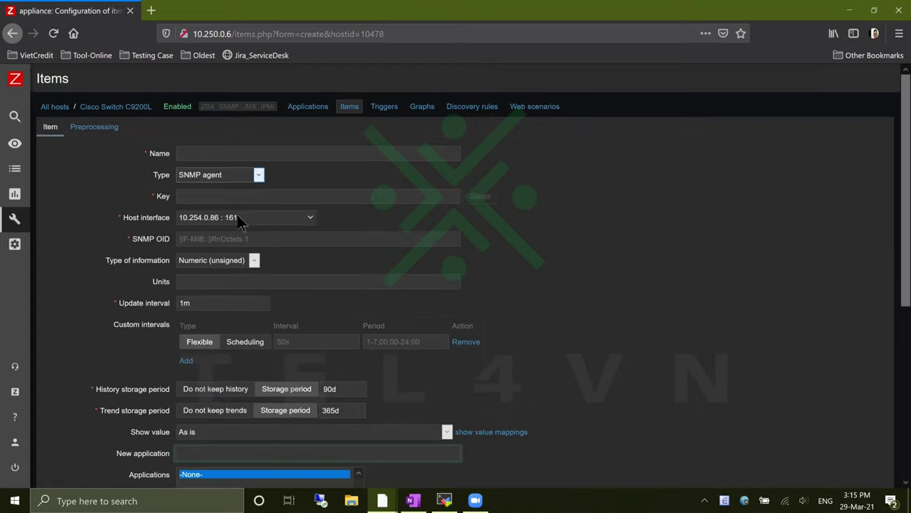
pyautogui.click(250, 153)
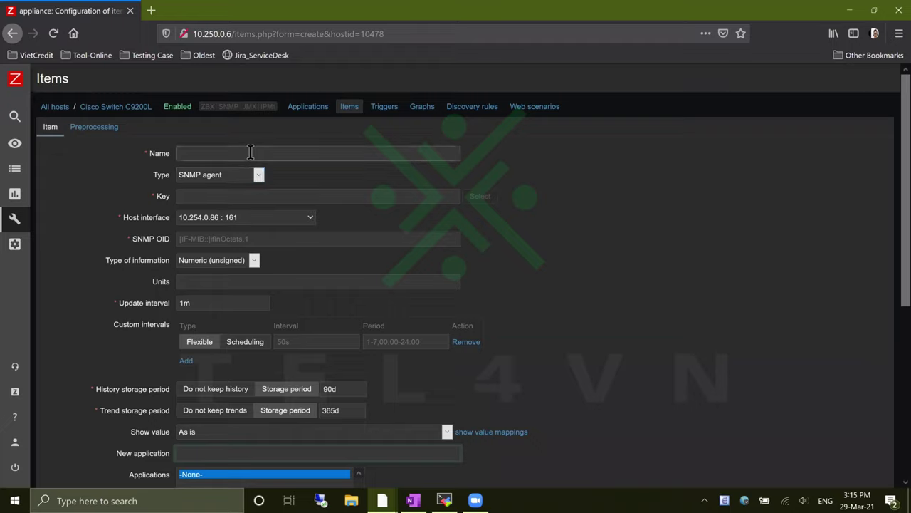
pyautogui.write('in')
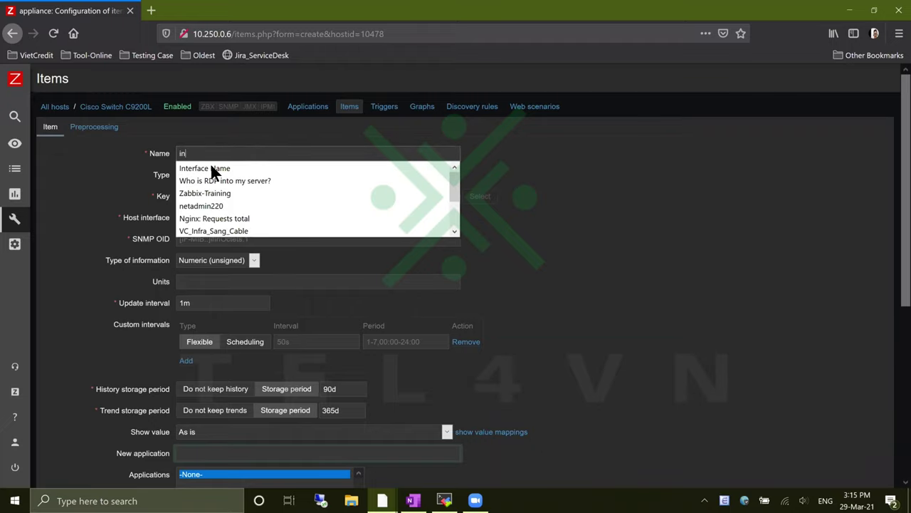
pyautogui.click(211, 168)
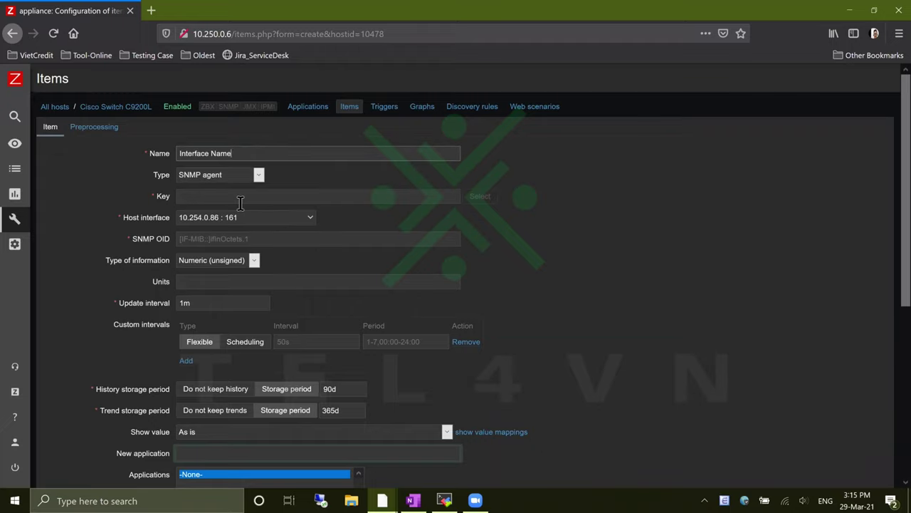
# Enter interface.name.1/0/10 as the item key
pyautogui.click(356, 198)
pyautogui.write('interfa')
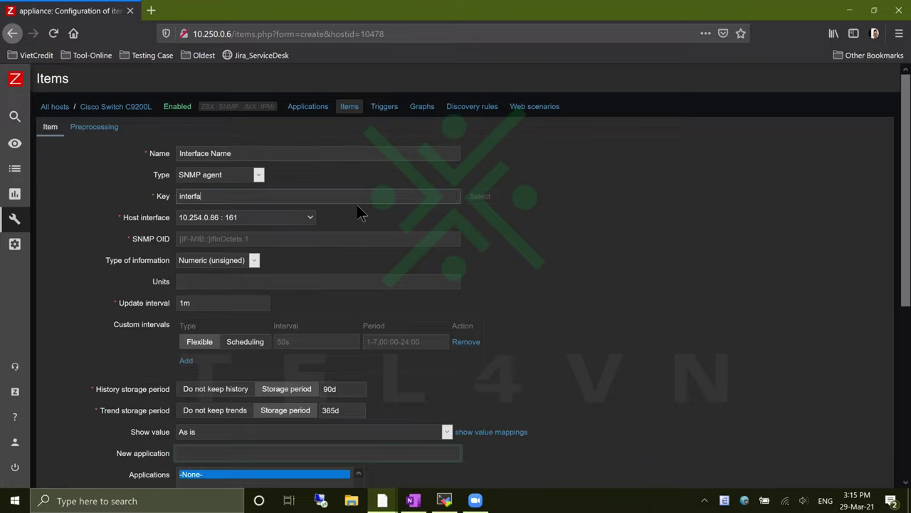
pyautogui.write('ce.name.1/0/10')
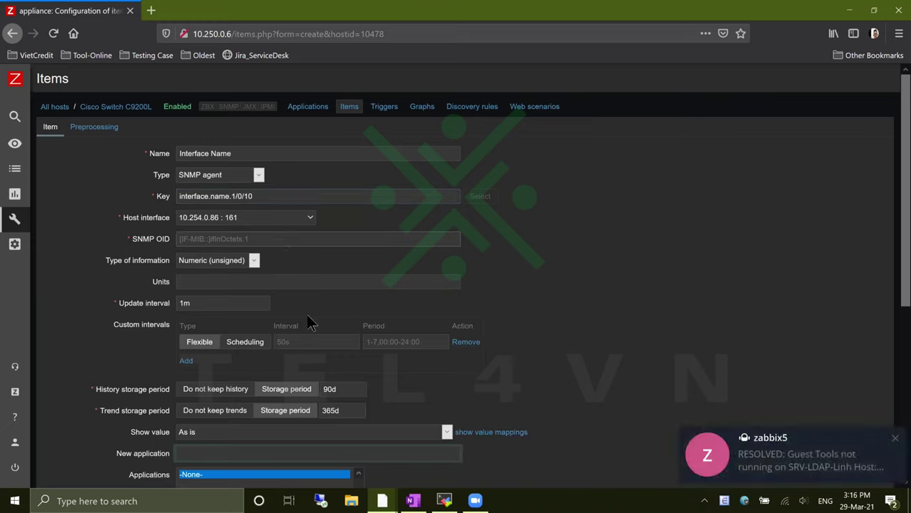
pyautogui.hotkey('alt', 'Tab')
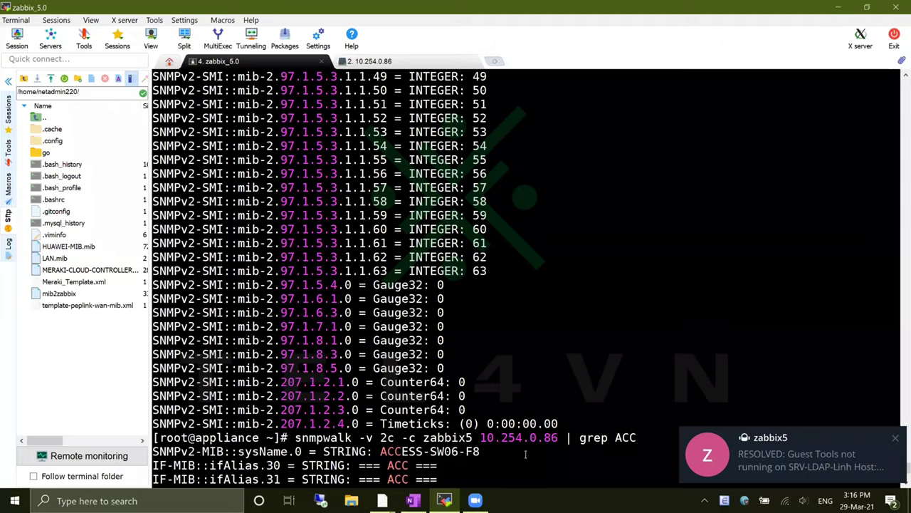
pyautogui.click(895, 439)
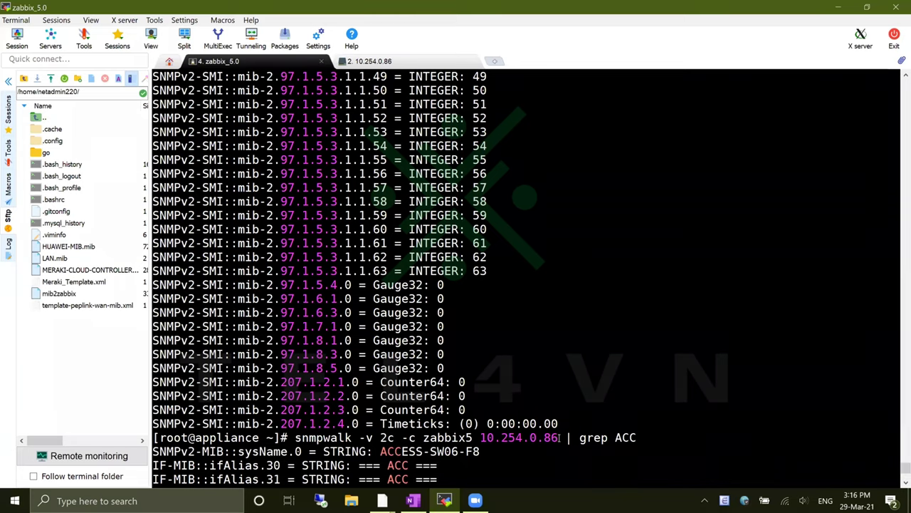
pyautogui.scroll(5, 497, 331)
pyautogui.scroll(-20, 497, 330)
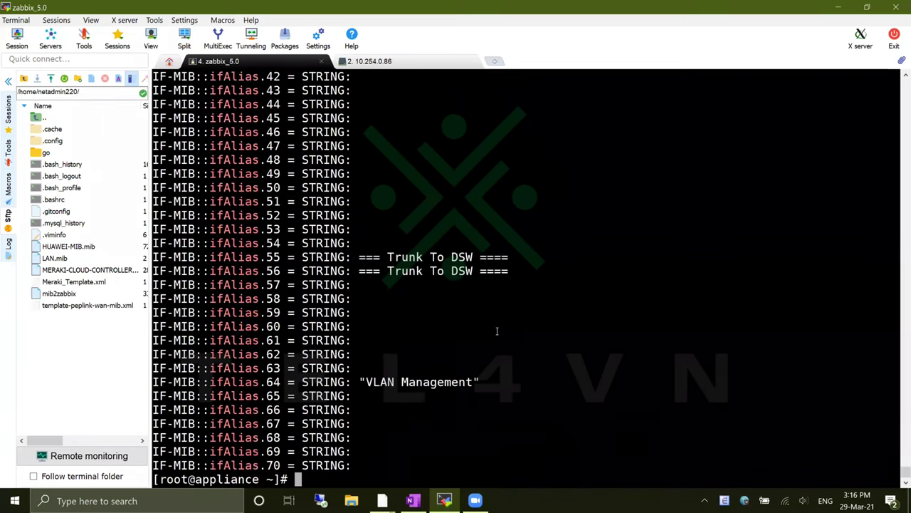
pyautogui.scroll(16, 497, 331)
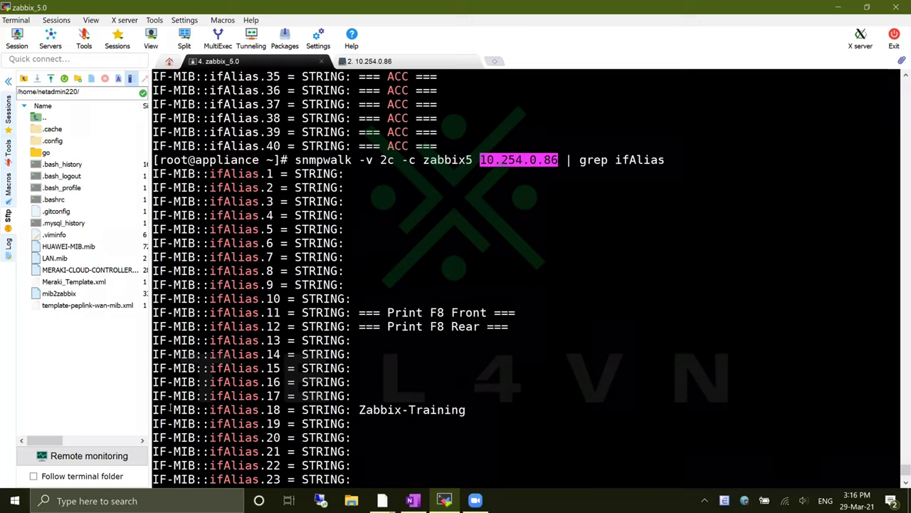
pyautogui.moveTo(155, 410); pyautogui.dragTo(282, 411)
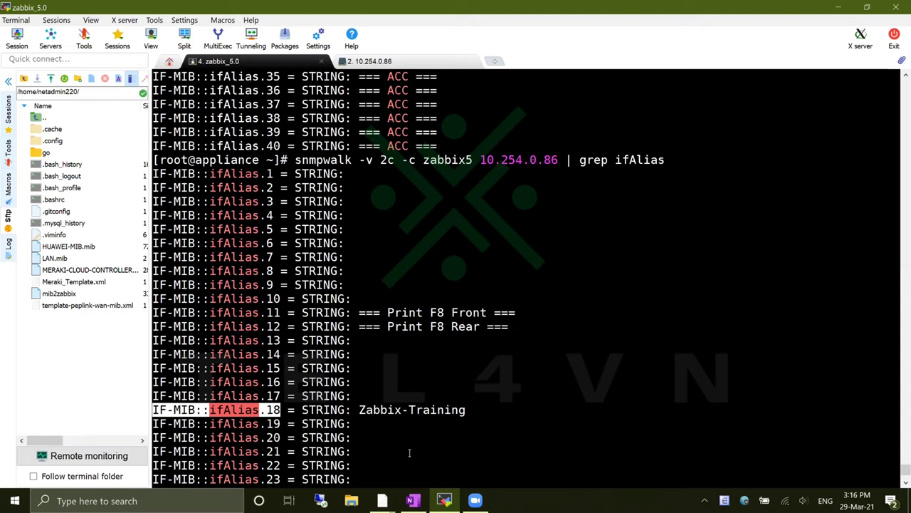
# Run snmptranslate -On IF-MIB::ifAlias.18 to get the numeric OID
pyautogui.write('snmp')
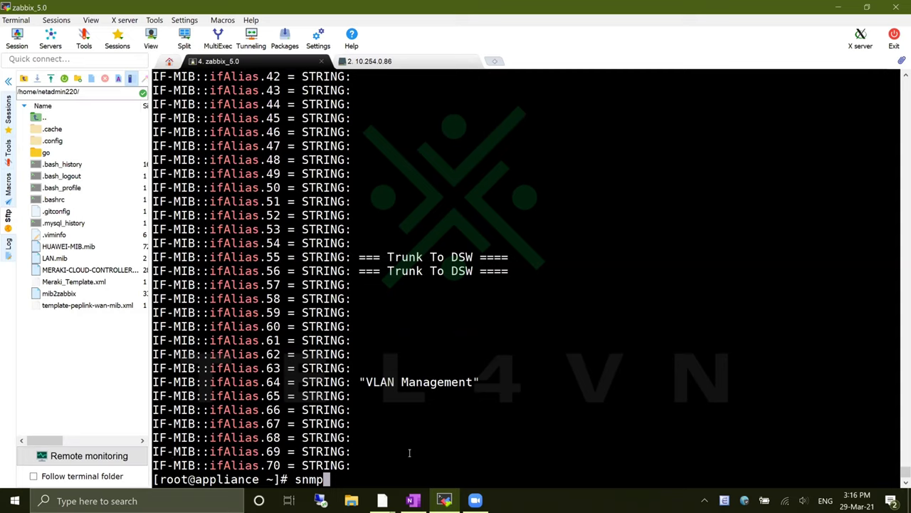
pyautogui.write('tra')
pyautogui.press('Tab')
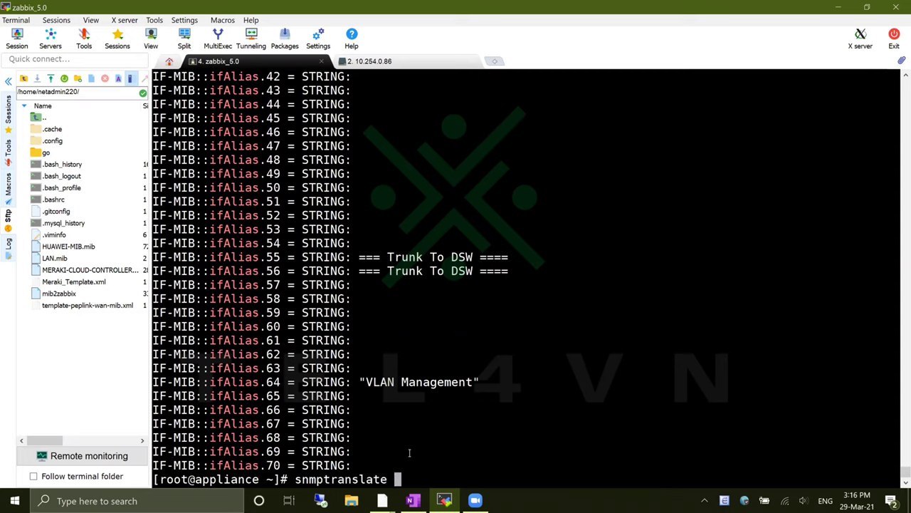
pyautogui.write('-On IF-MIB::ifAlias.18')
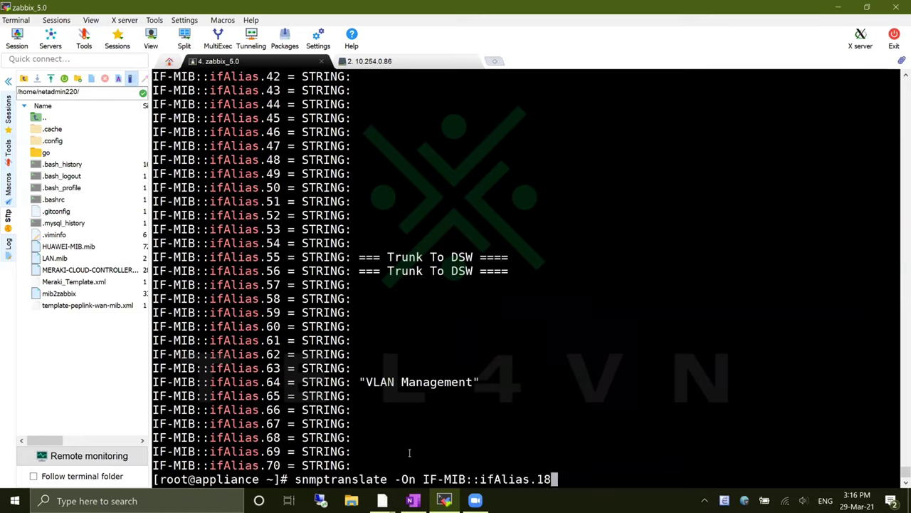
pyautogui.press('Return')
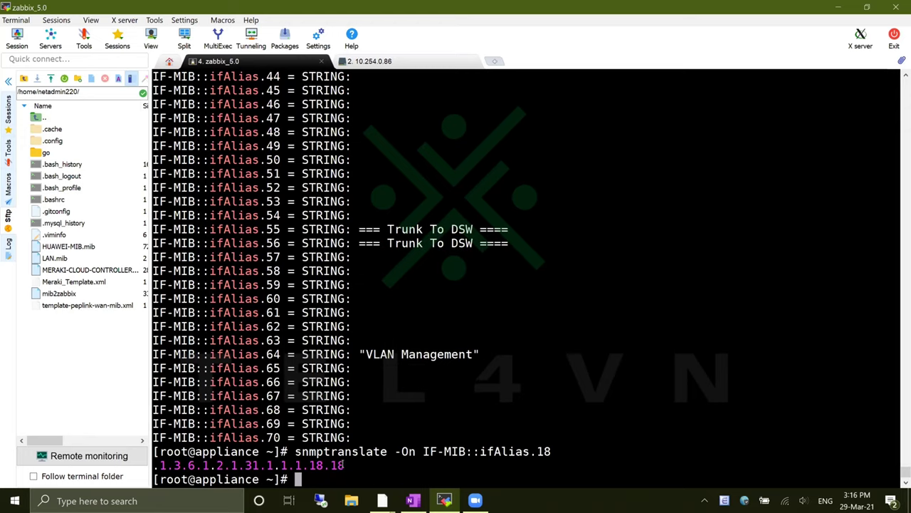
# Copy .1.3.6.1.2.1.31.1.1.1.18.18 and paste it into the item's SNMP OID field
pyautogui.moveTo(425, 451); pyautogui.dragTo(509, 451)
pyautogui.click(419, 451)
pyautogui.moveTo(344, 465); pyautogui.dragTo(154, 464)
pyautogui.hotkey('ctrl', 'c')
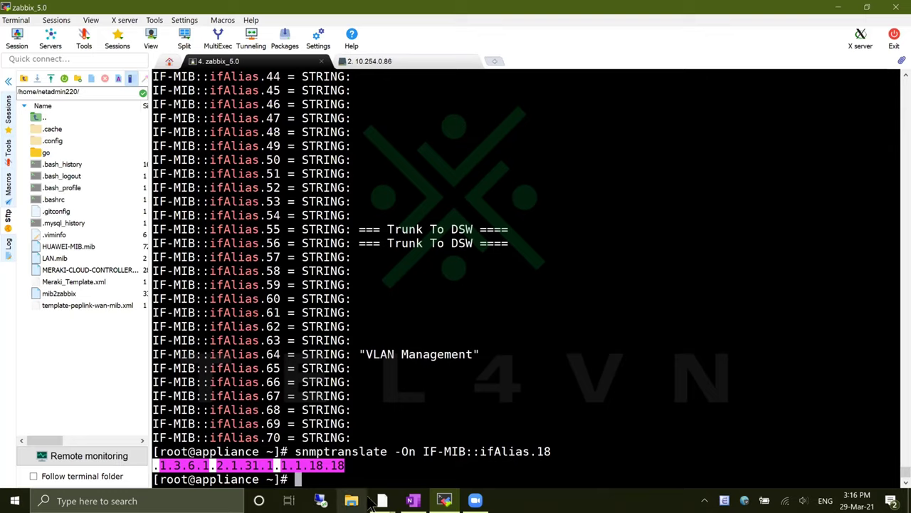
pyautogui.click(383, 501)
pyautogui.hotkey('ctrl', 'v')
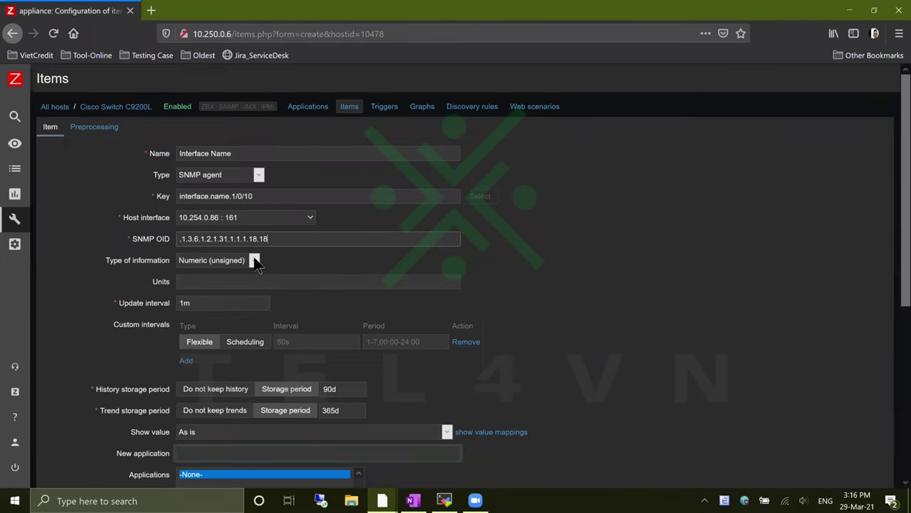
# Set the item's type of information to Character
pyautogui.hotkey('alt', 'Tab')
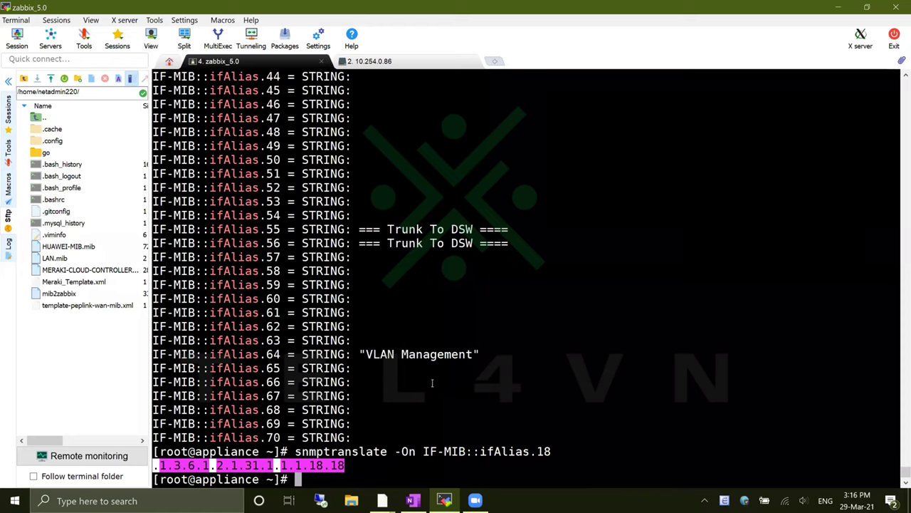
pyautogui.hotkey('alt', 'Tab')
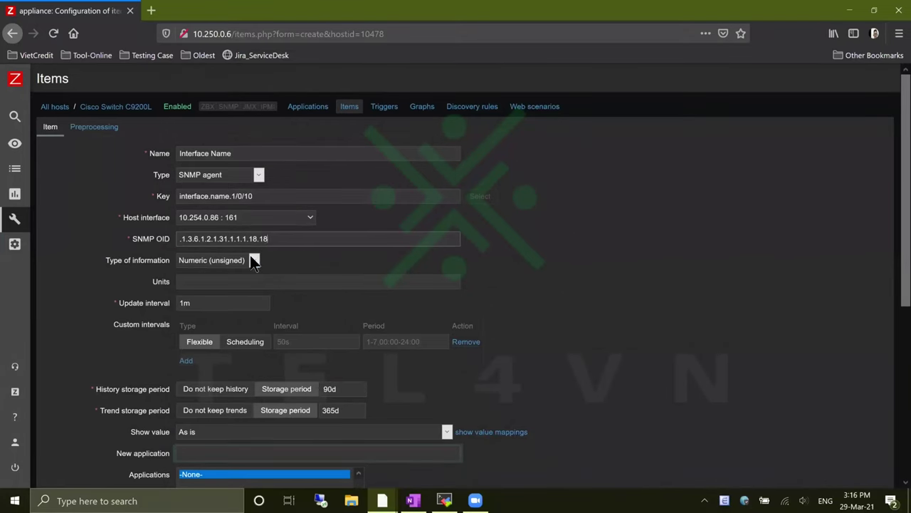
pyautogui.click(255, 260)
pyautogui.click(236, 299)
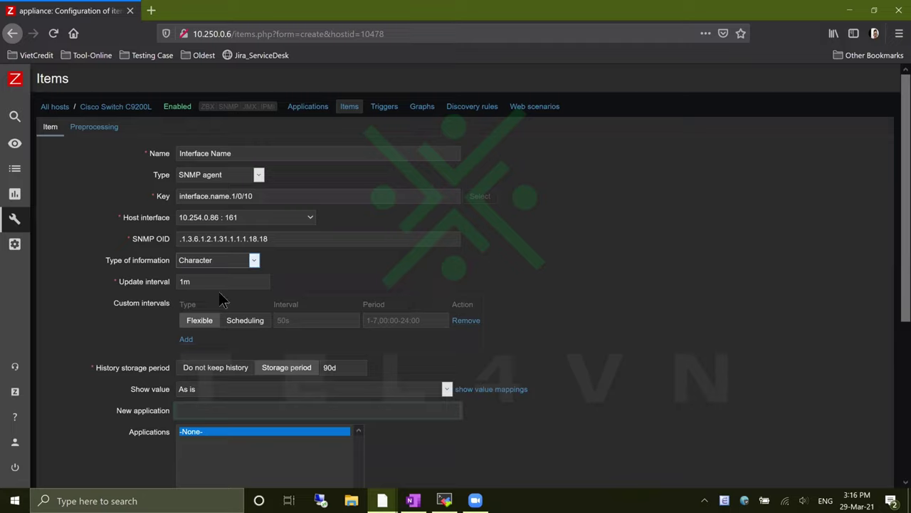
# Change the update interval from 1m to 10s and submit the item
pyautogui.click(192, 284)
pyautogui.press('BackSpace')
pyautogui.press('BackSpace')
pyautogui.write('30s')
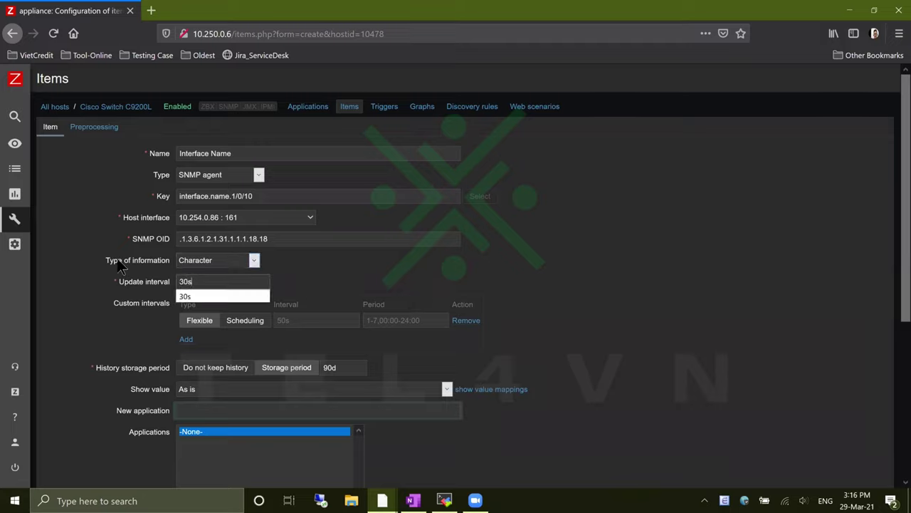
pyautogui.press('BackSpace')
pyautogui.press('BackSpace')
pyautogui.press('BackSpace')
pyautogui.write('10s')
pyautogui.click(119, 334)
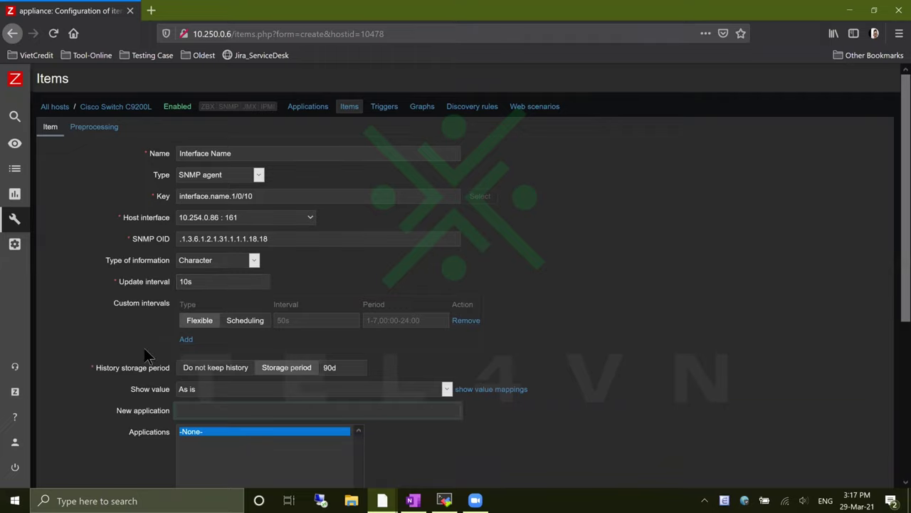
pyautogui.scroll(-4, 169, 275)
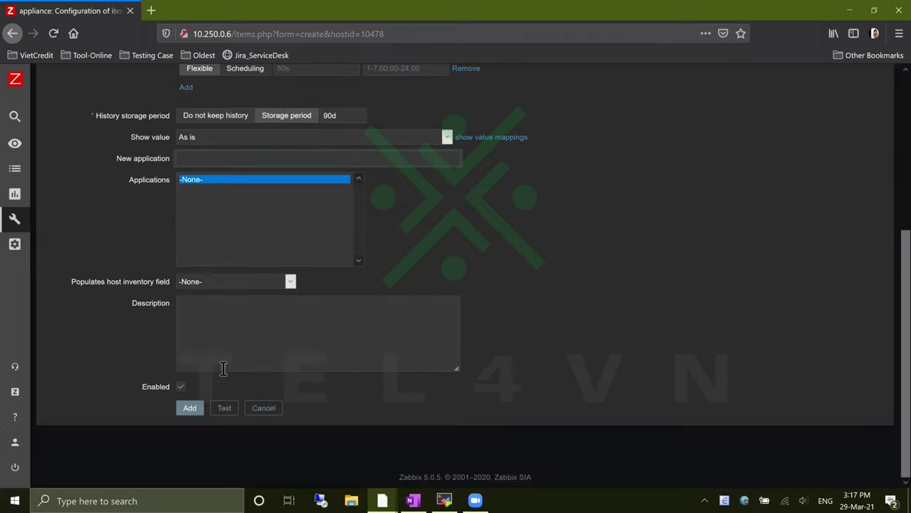
pyautogui.click(188, 410)
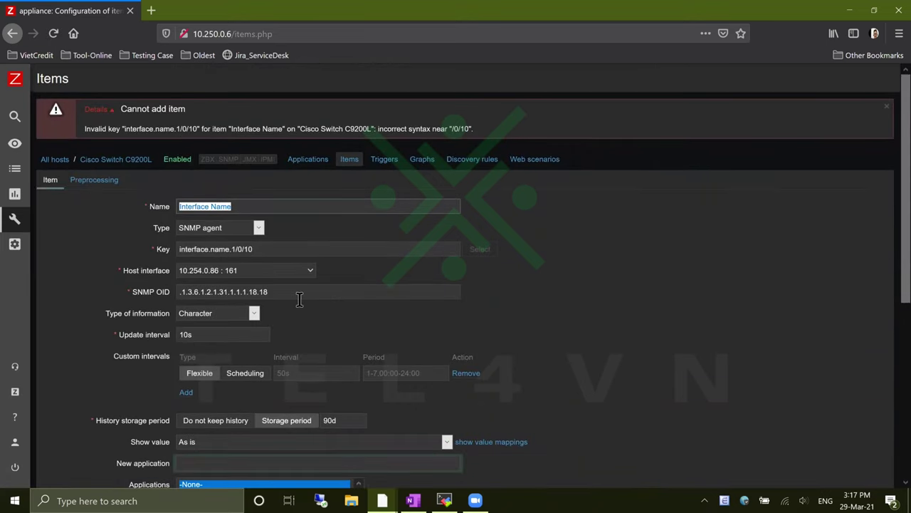
# Correct the key to interface.name.10 and save the Interface Name item
pyautogui.click(305, 244)
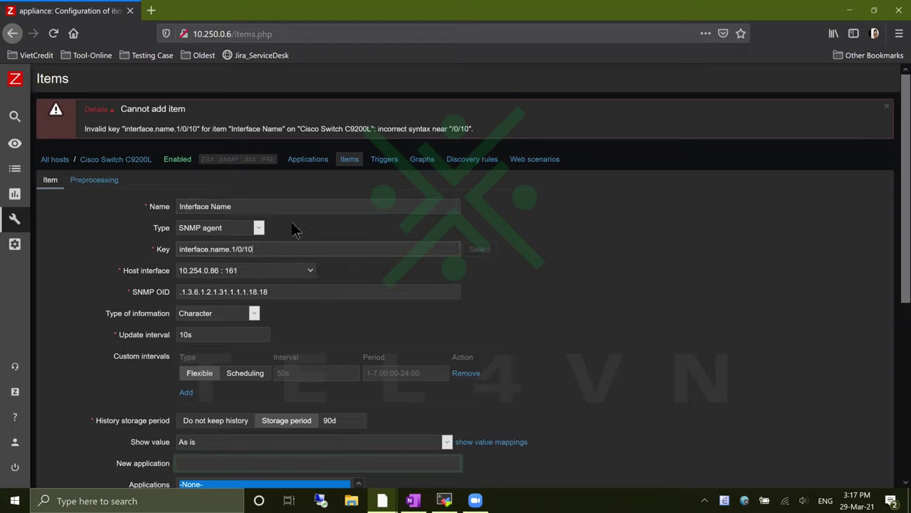
pyautogui.press('BackSpace')
pyautogui.press('BackSpace')
pyautogui.press('BackSpace')
pyautogui.press('BackSpace')
pyautogui.press('BackSpace')
pyautogui.press('BackSpace')
pyautogui.write('0')
pyautogui.press('BackSpace')
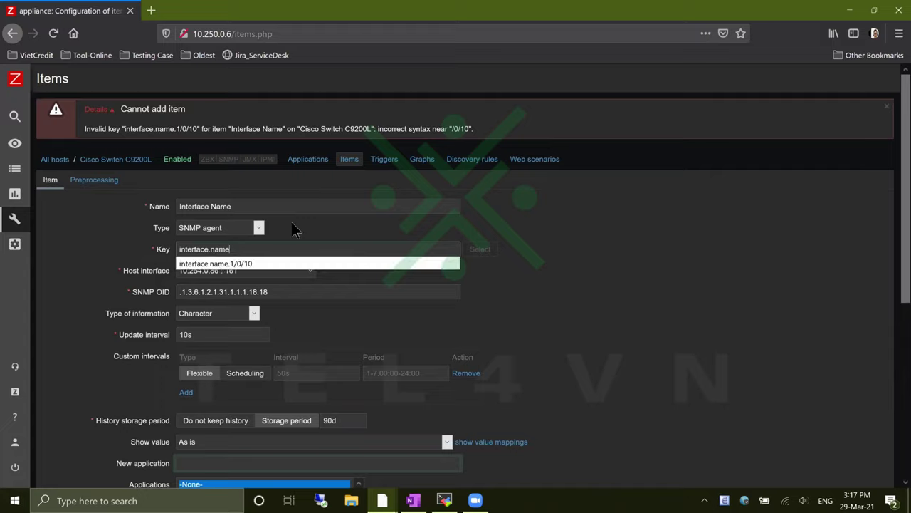
pyautogui.write('.10')
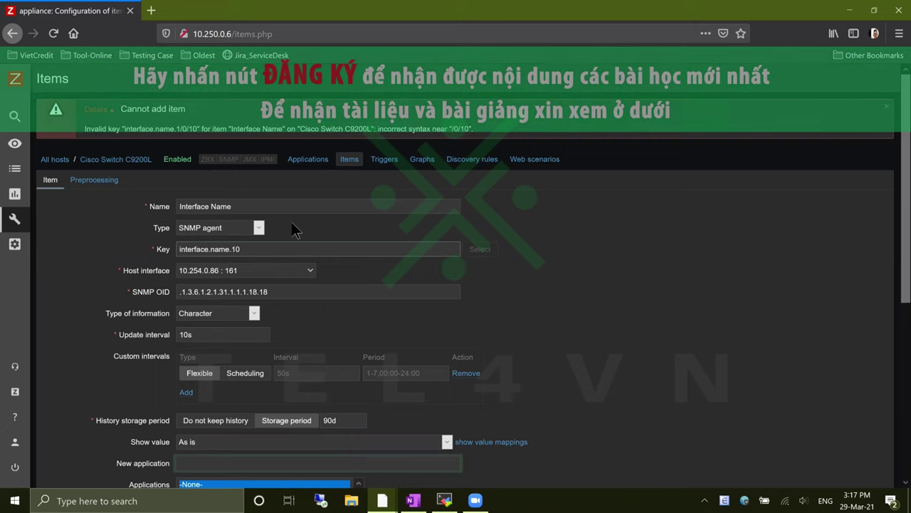
pyautogui.scroll(-5, 316, 267)
pyautogui.click(191, 410)
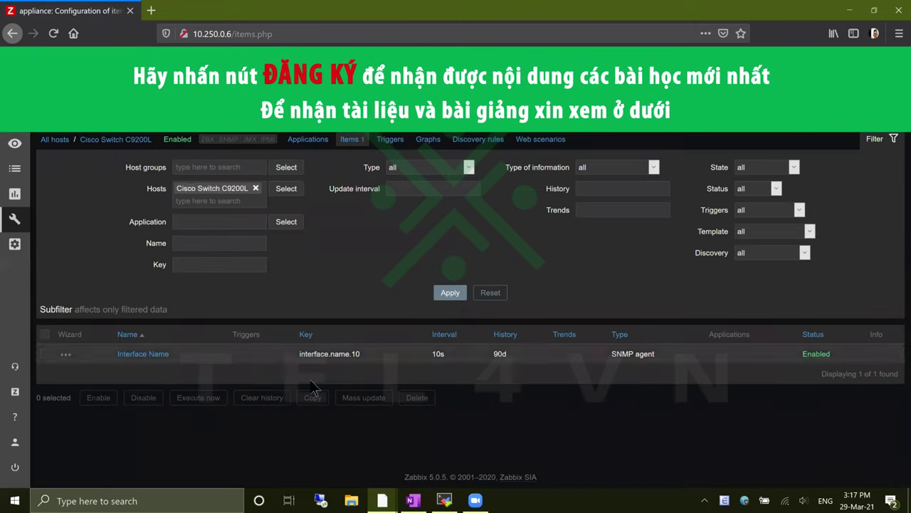
pyautogui.click(45, 354)
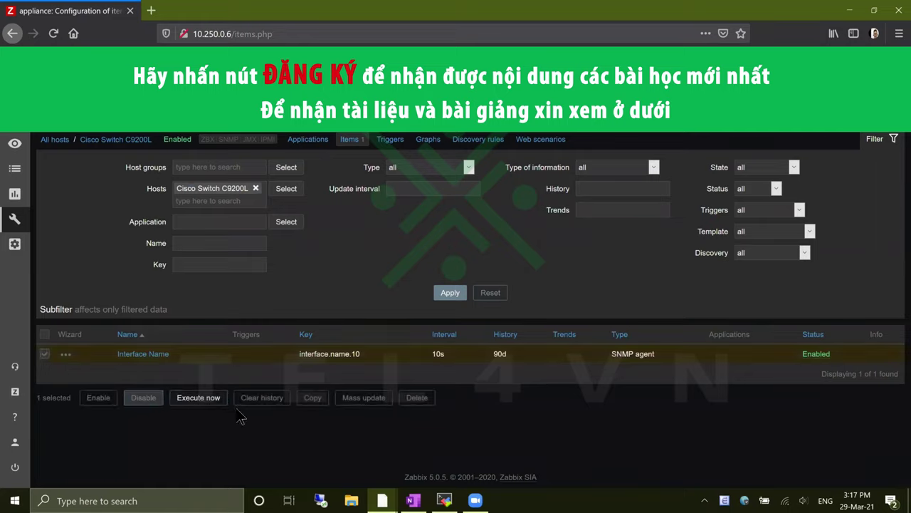
pyautogui.click(163, 358)
pyautogui.scroll(-3, 348, 383)
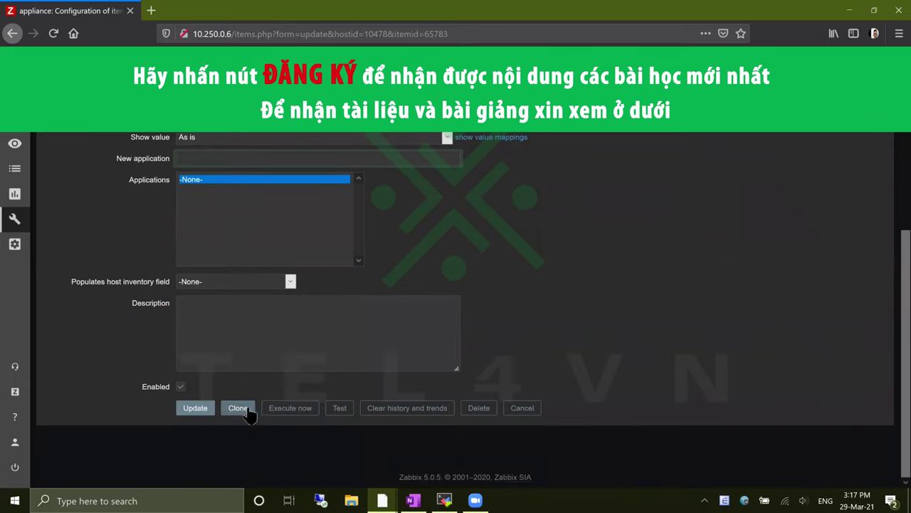
pyautogui.click(340, 408)
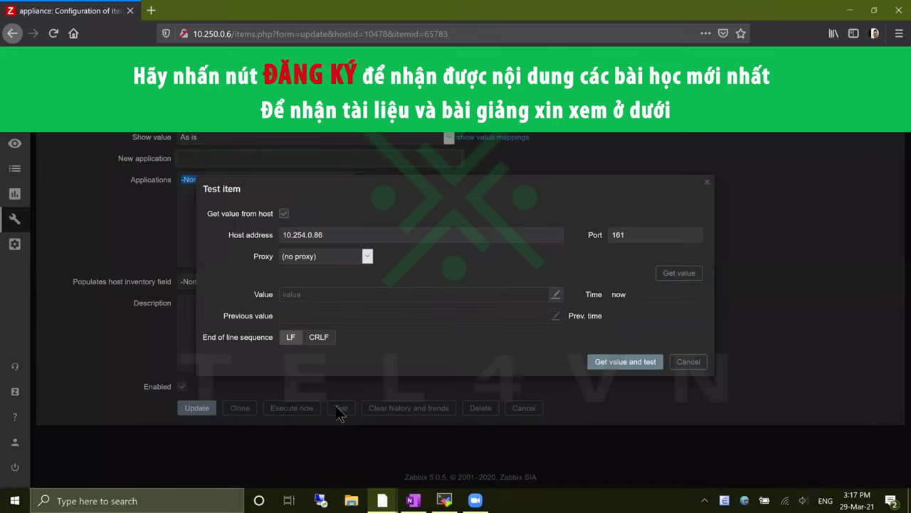
pyautogui.click(679, 274)
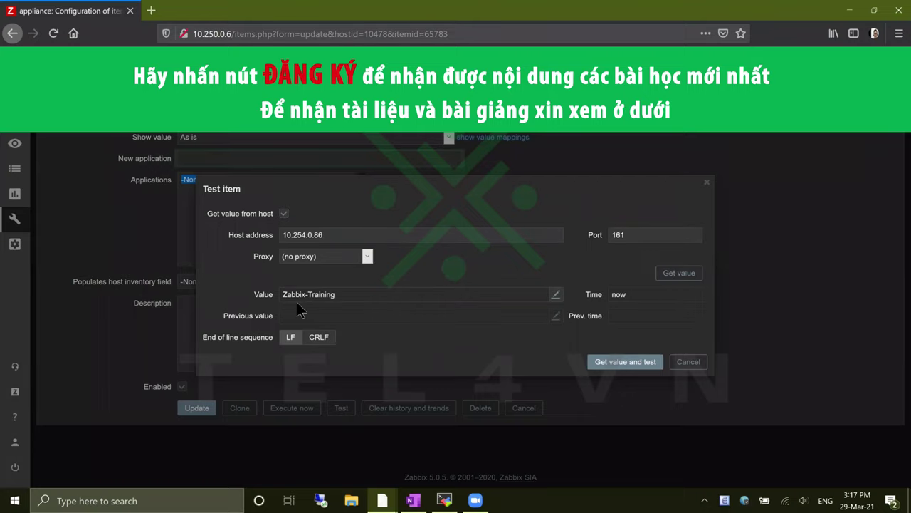
pyautogui.click(688, 362)
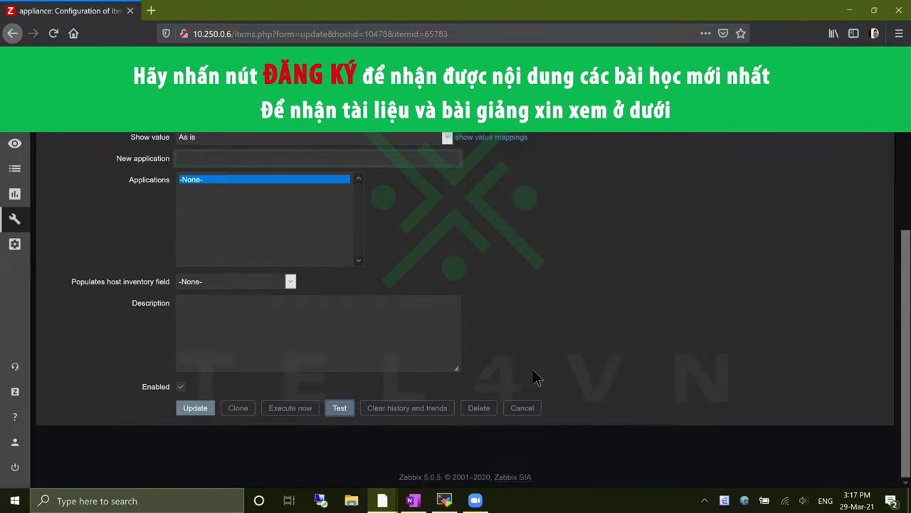
pyautogui.click(523, 408)
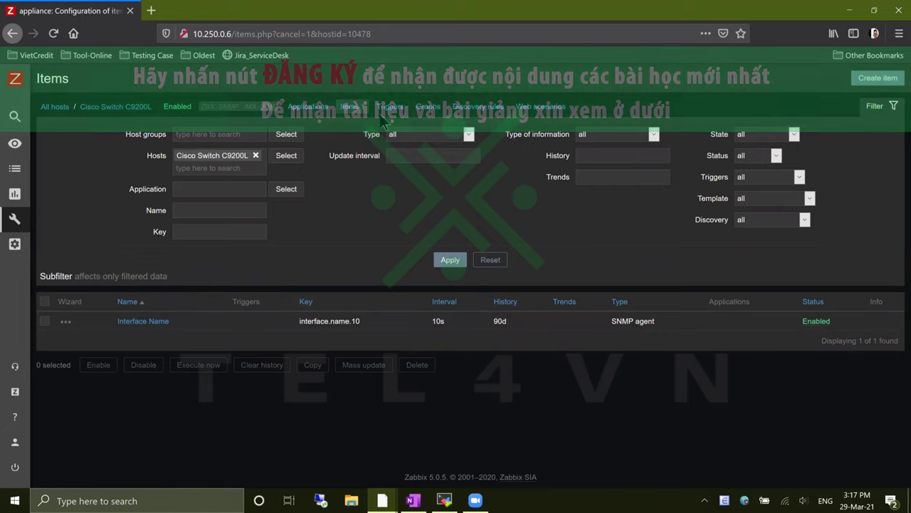
# Create a Warning-severity trigger named 'interface name has changed' and open its condition editor
pyautogui.click(391, 111)
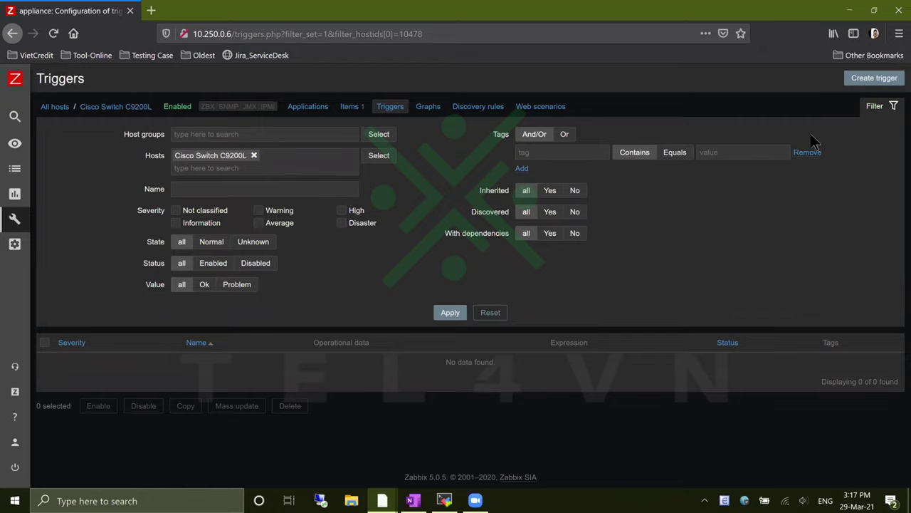
pyautogui.click(874, 78)
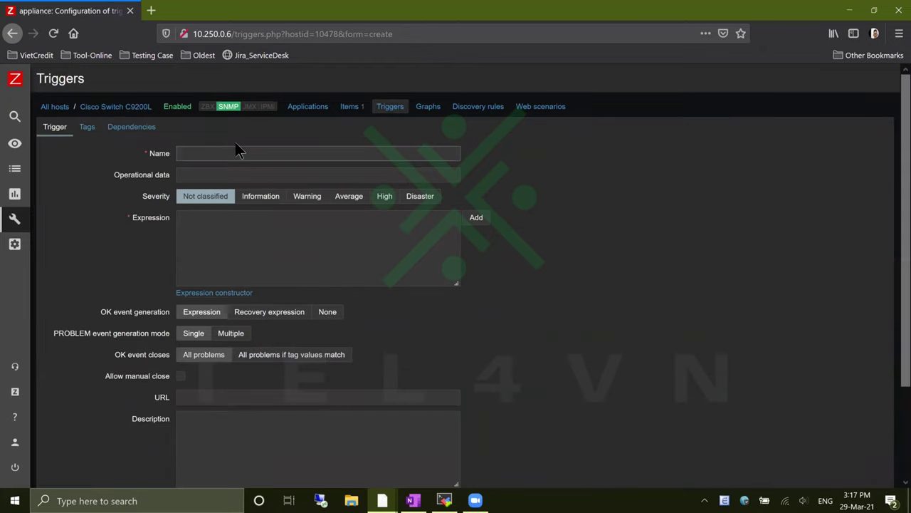
pyautogui.write('interface name has changed')
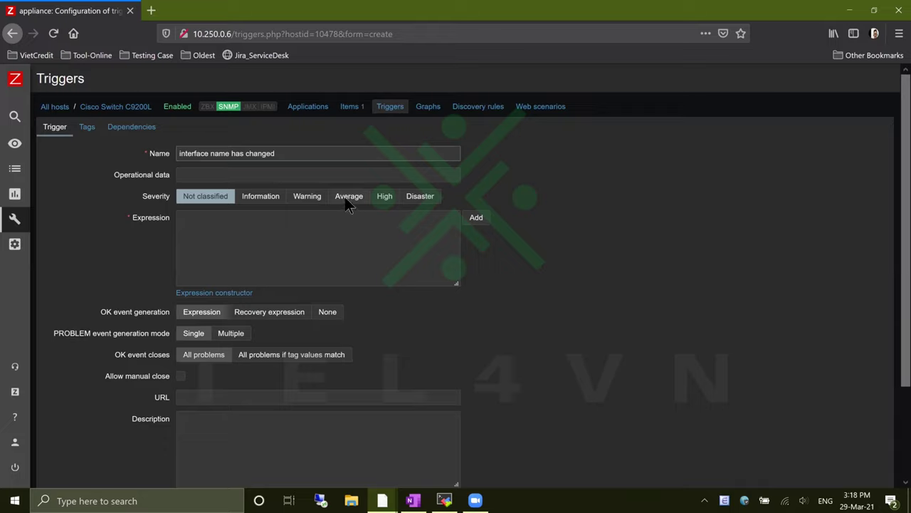
pyautogui.click(320, 196)
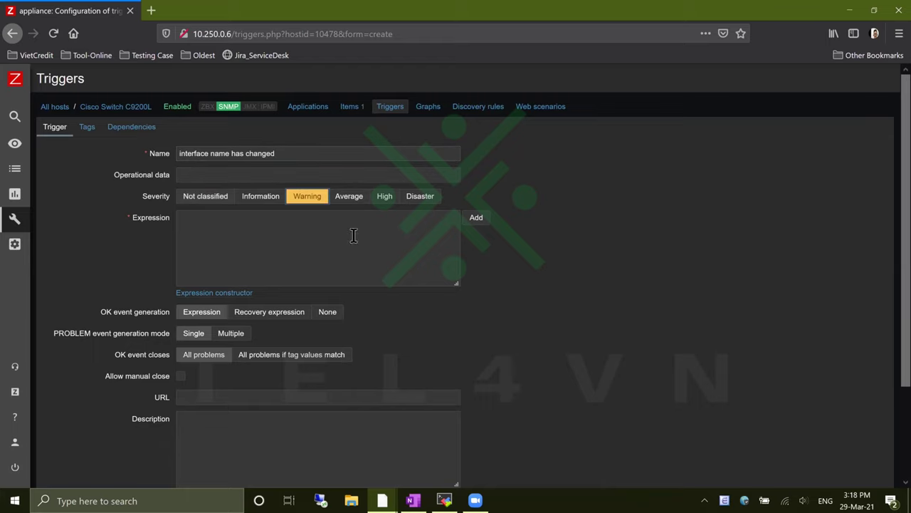
pyautogui.click(477, 219)
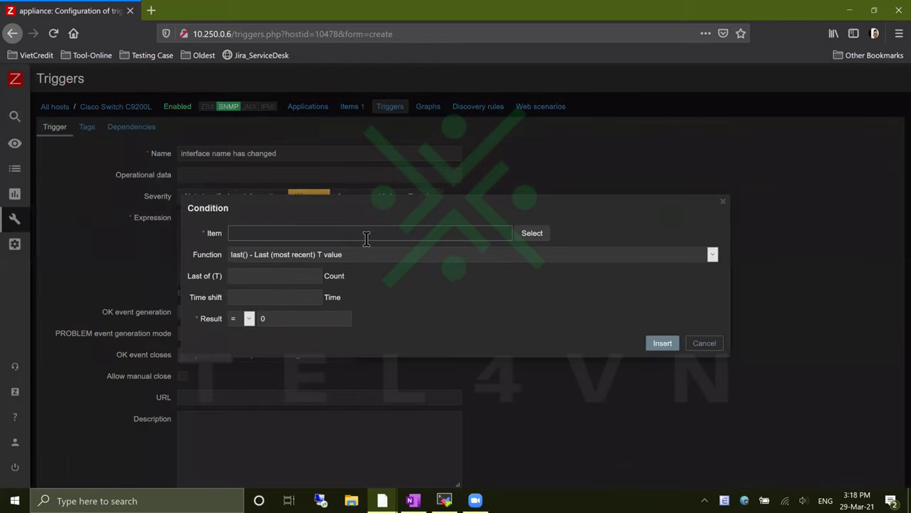
# Base the condition on the Interface Name item with the <> operator
pyautogui.click(532, 235)
pyautogui.click(283, 298)
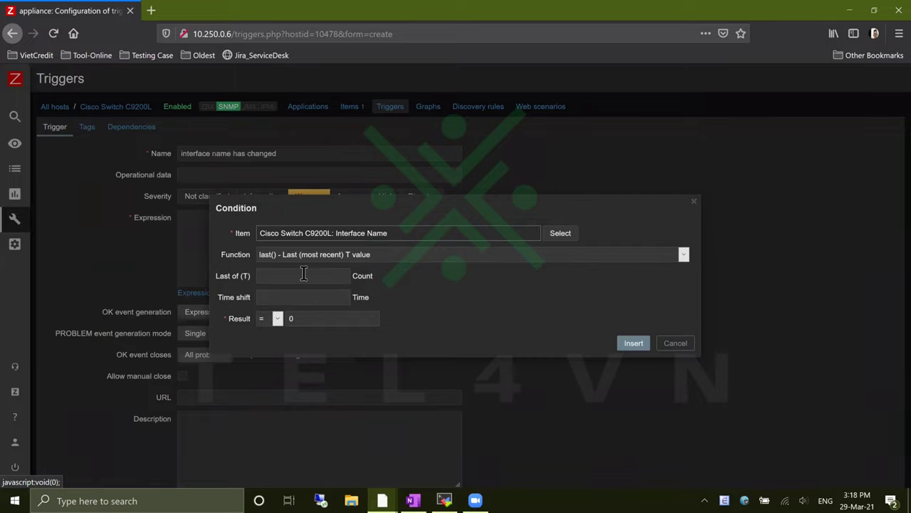
pyautogui.doubleClick(290, 318)
pyautogui.press('BackSpace')
pyautogui.click(277, 318)
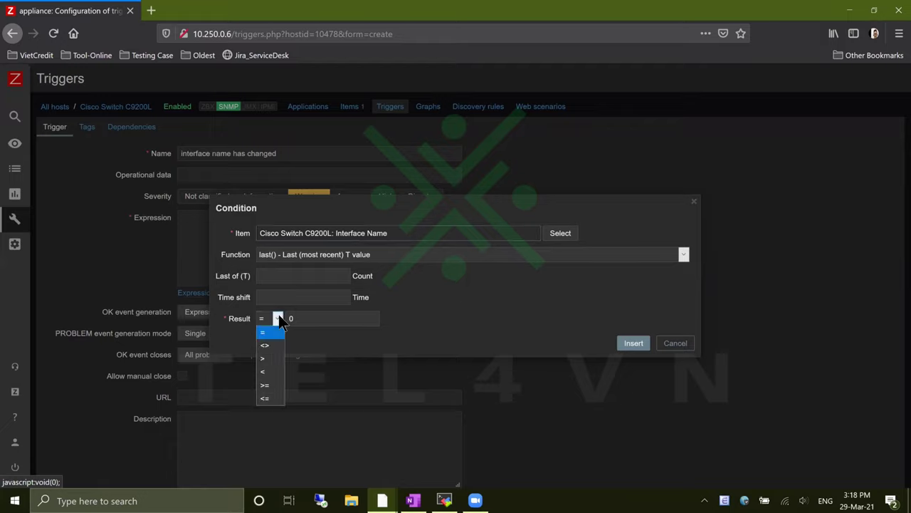
pyautogui.click(278, 346)
pyautogui.moveTo(303, 318); pyautogui.dragTo(282, 318)
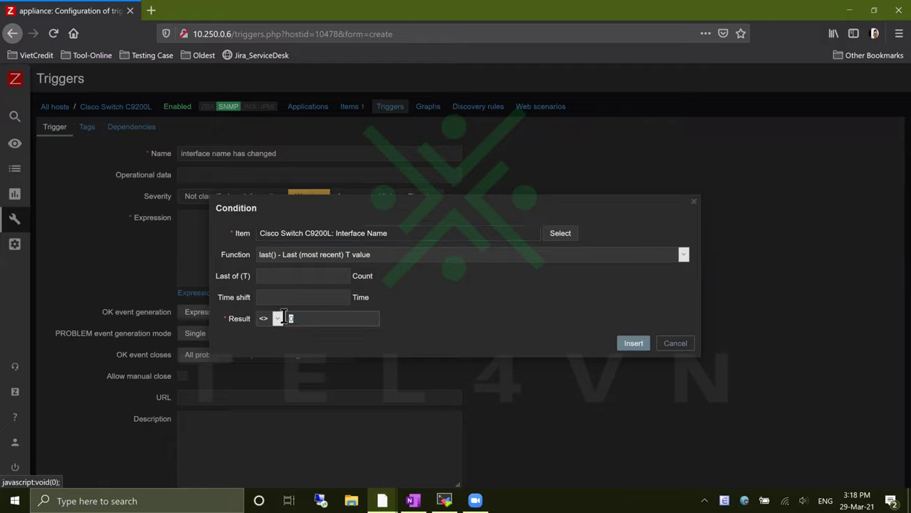
# Copy Zabbix-Training from the terminal output as the result value and insert the condition
pyautogui.click(444, 501)
pyautogui.scroll(12, 440, 320)
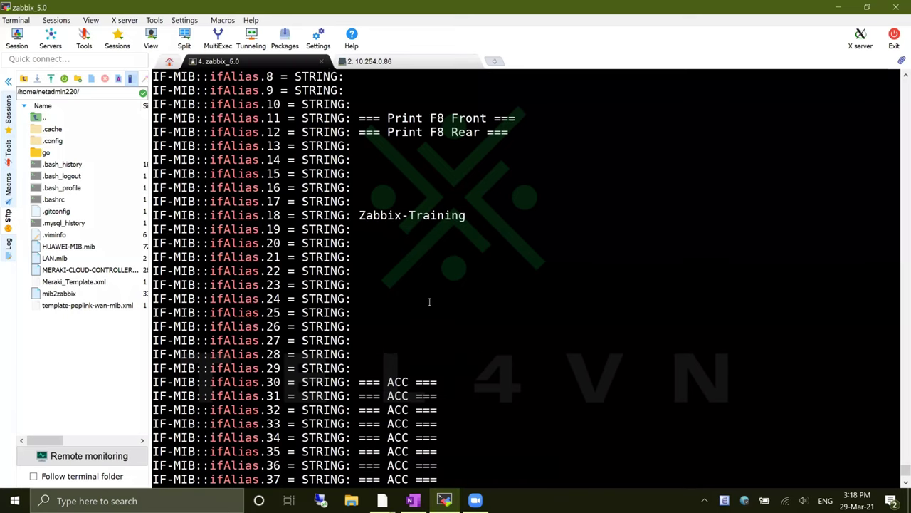
pyautogui.moveTo(361, 217); pyautogui.dragTo(459, 213)
pyautogui.hotkey('ctrl', 'c')
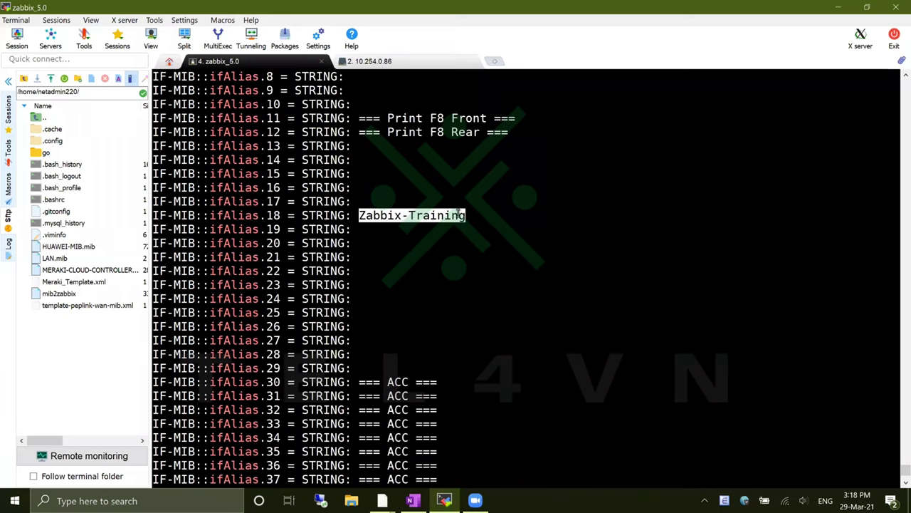
pyautogui.hotkey('alt', 'Tab')
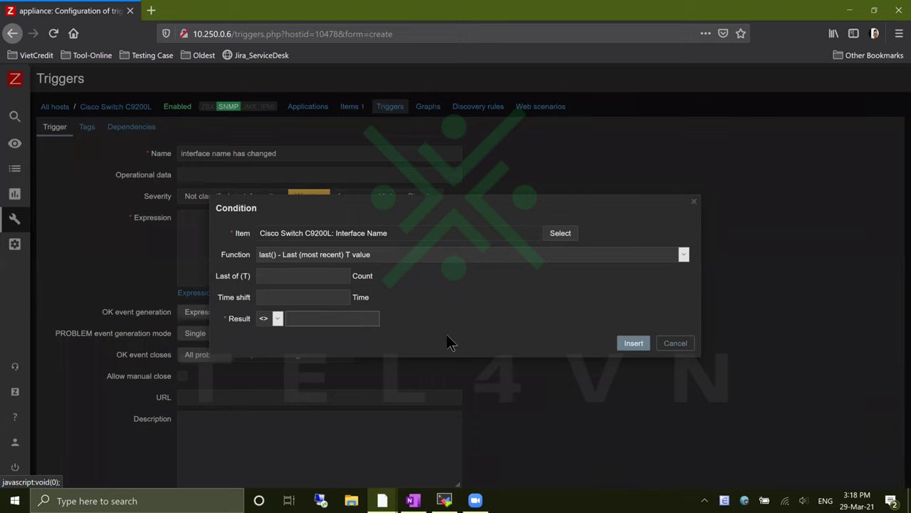
pyautogui.hotkey('ctrl', 'v')
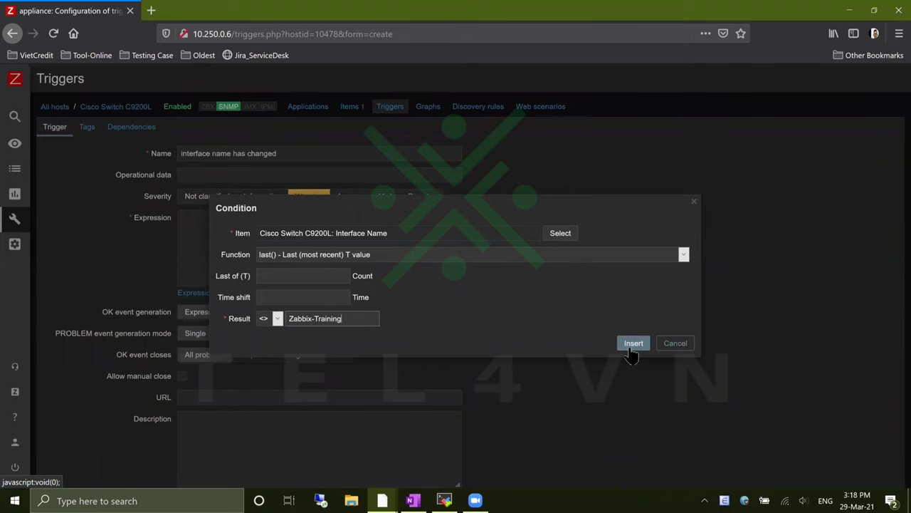
pyautogui.click(631, 349)
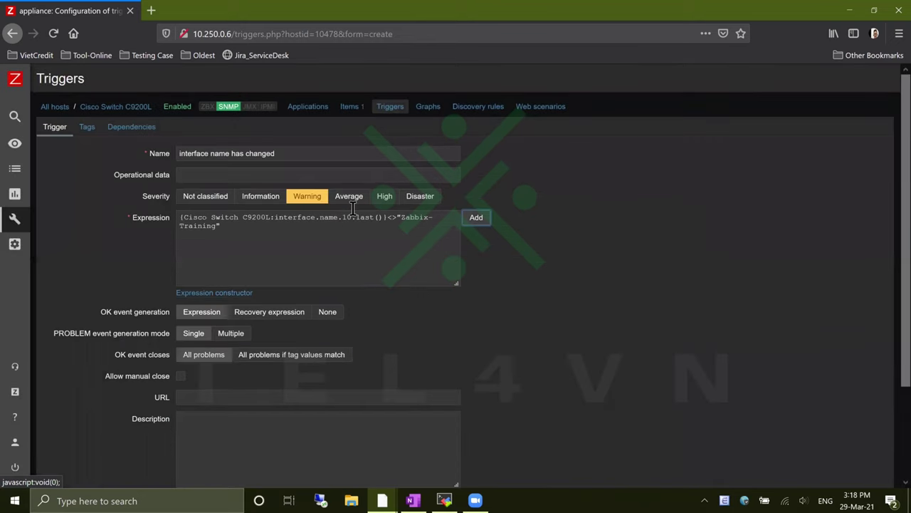
# Change the expression to use last(0) and save the trigger
pyautogui.moveTo(362, 230); pyautogui.dragTo(216, 189)
pyautogui.moveTo(297, 158); pyautogui.dragTo(157, 141)
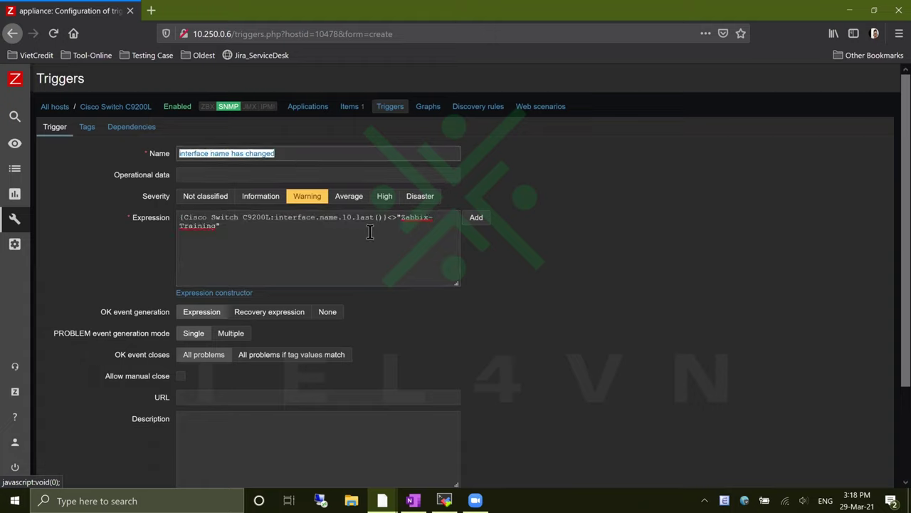
pyautogui.tripleClick(395, 251)
pyautogui.click(395, 251)
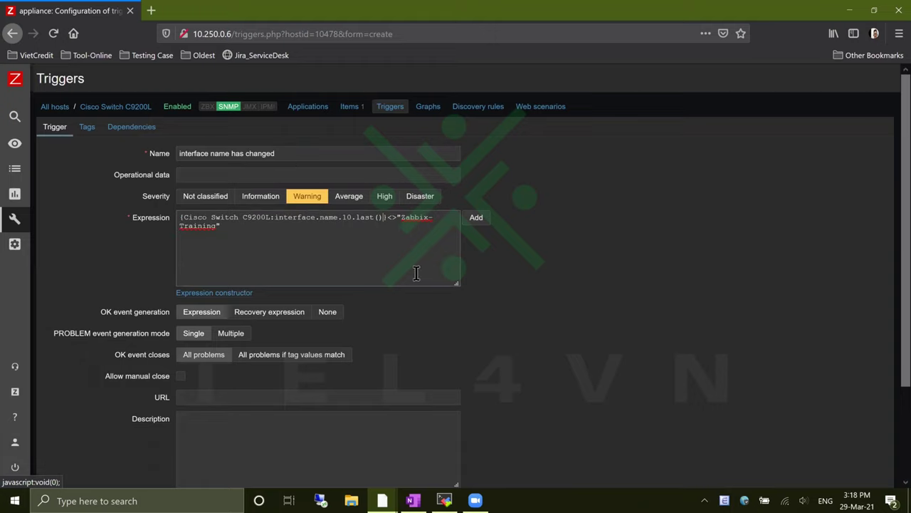
pyautogui.write('0')
pyautogui.scroll(-3, 471, 361)
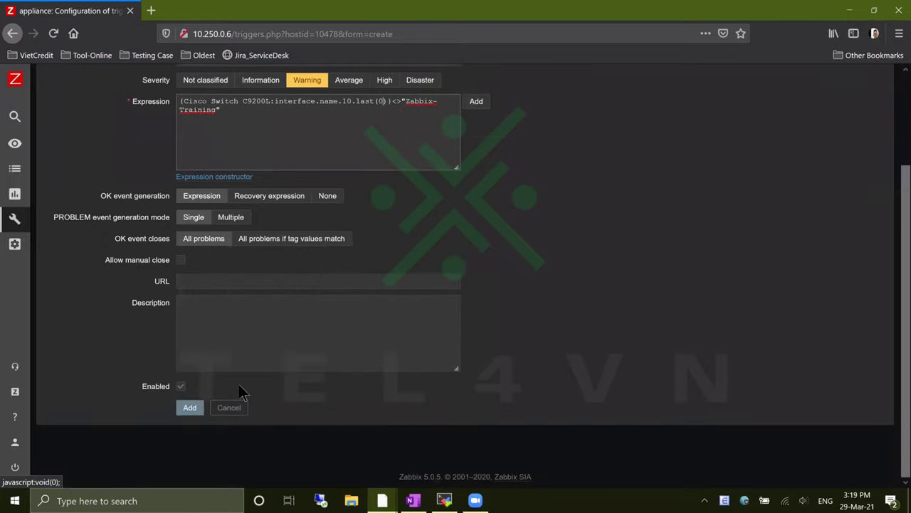
pyautogui.click(191, 410)
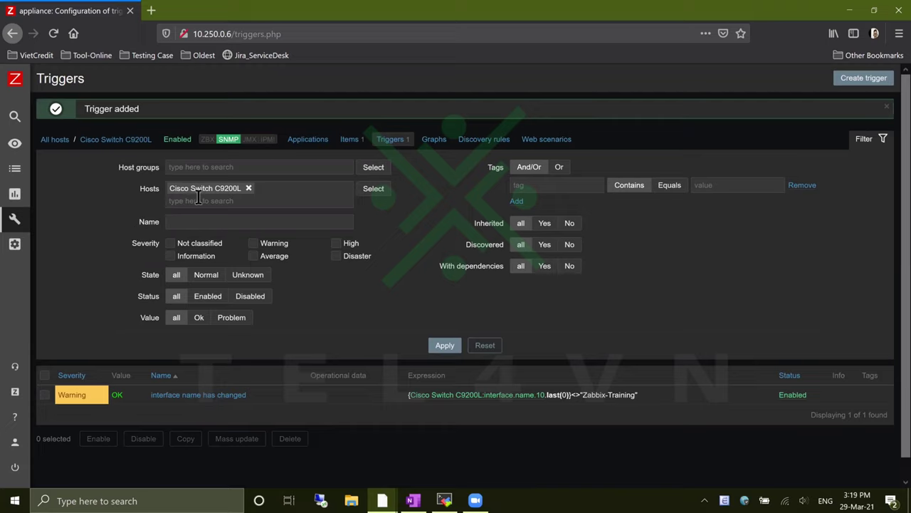
# Open Latest data and Problems in new tabs, filtering Latest data to Cisco Switch C9200L
pyautogui.click(14, 143)
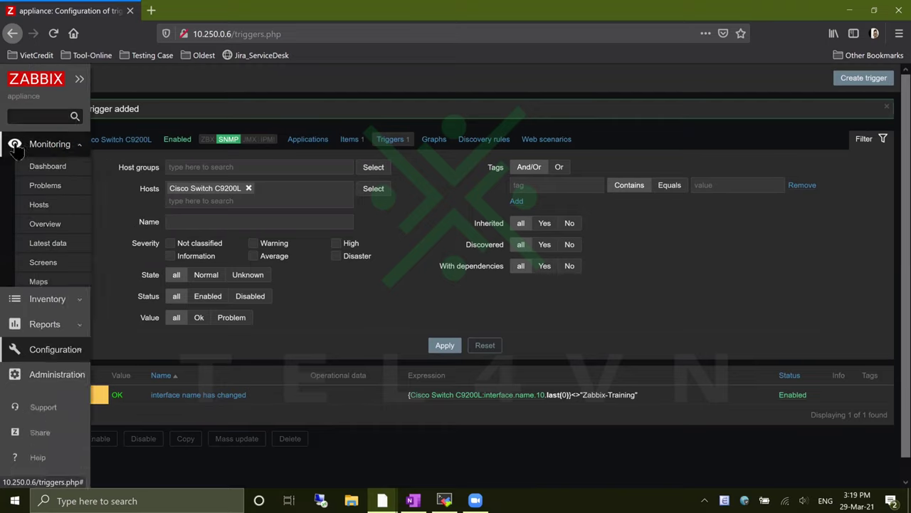
pyautogui.middleClick(72, 249)
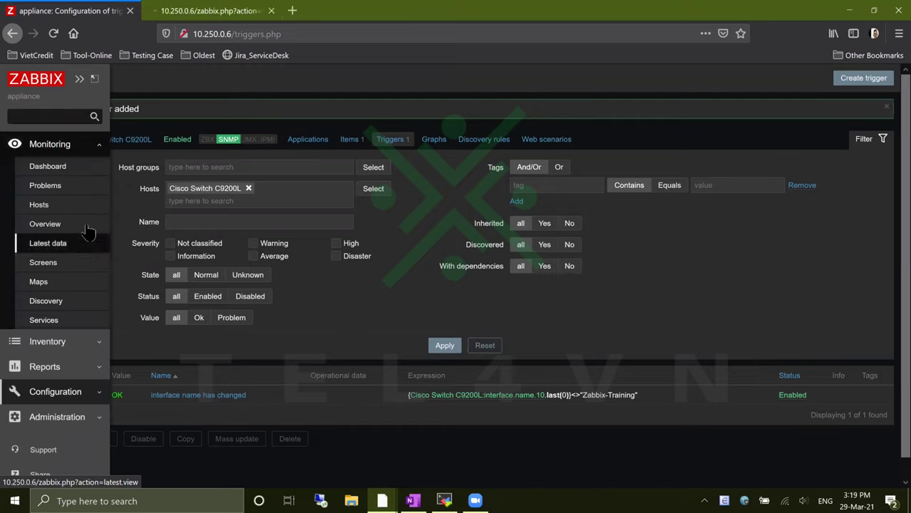
pyautogui.middleClick(88, 185)
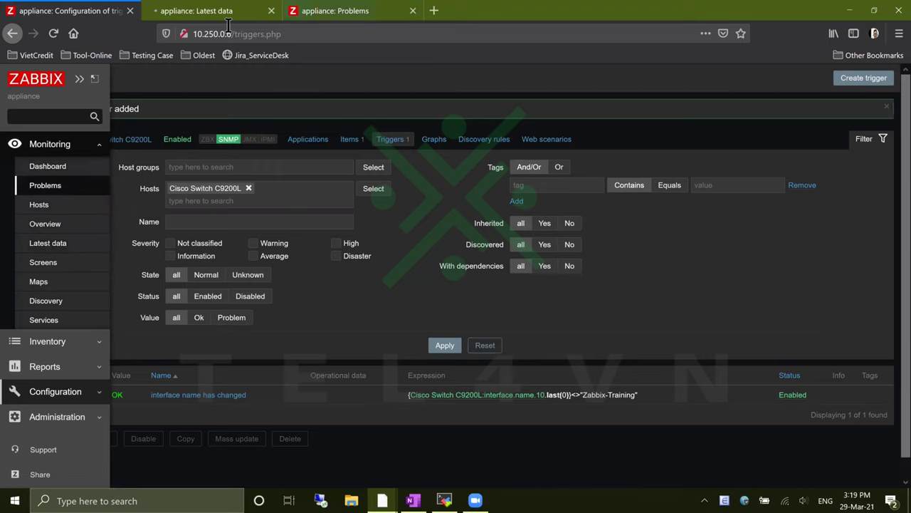
pyautogui.click(221, 15)
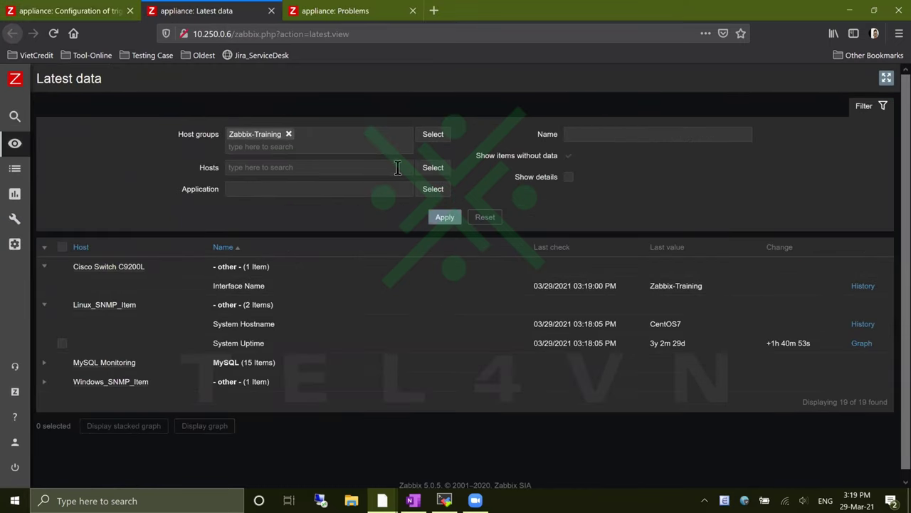
pyautogui.click(433, 168)
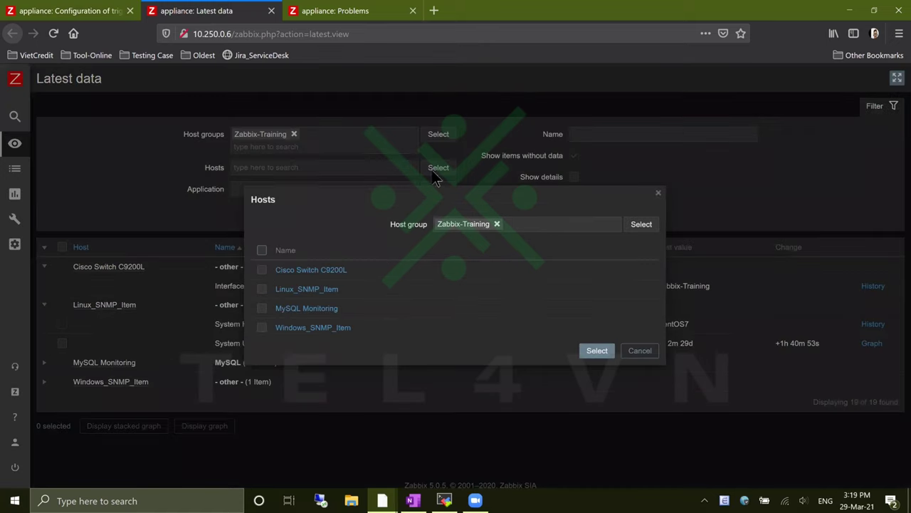
pyautogui.click(326, 271)
pyautogui.click(441, 231)
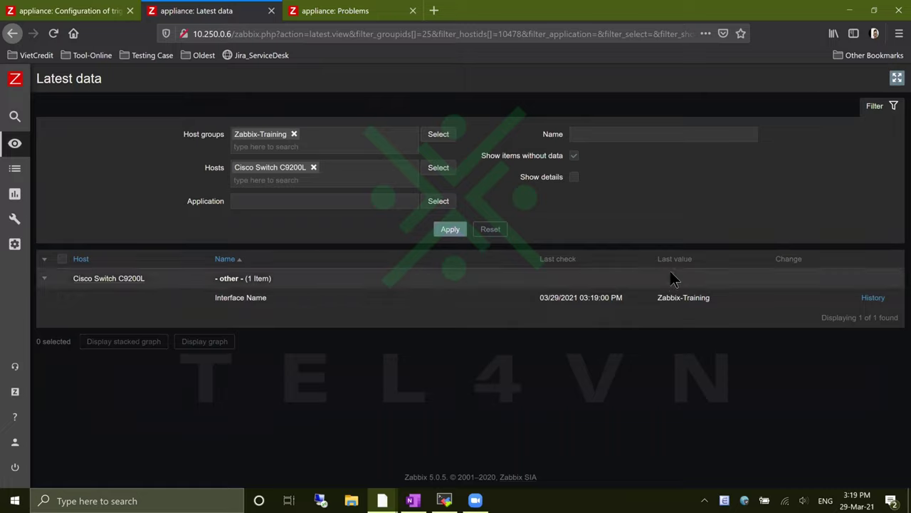
pyautogui.moveTo(713, 299); pyautogui.dragTo(687, 300)
# Filter the Problems page to host Cisco Switch C9200L and apply it
pyautogui.click(369, 19)
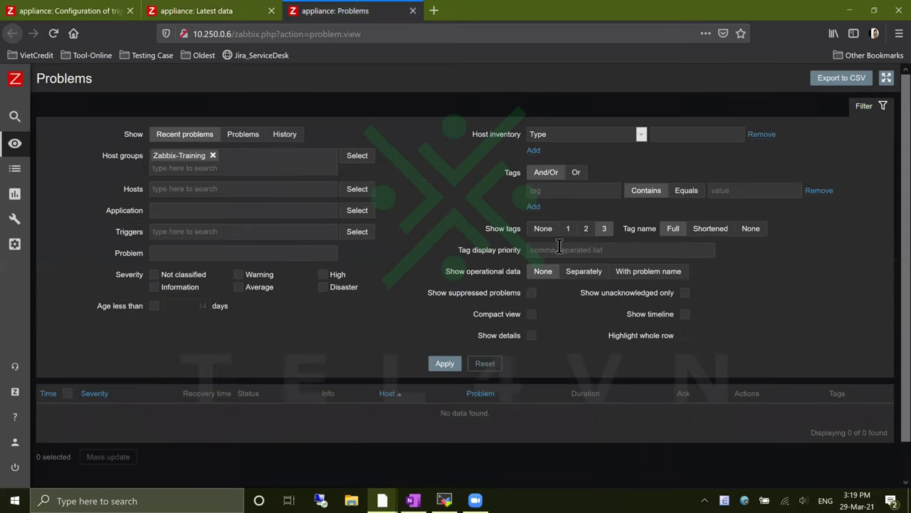
pyautogui.click(356, 189)
pyautogui.click(314, 269)
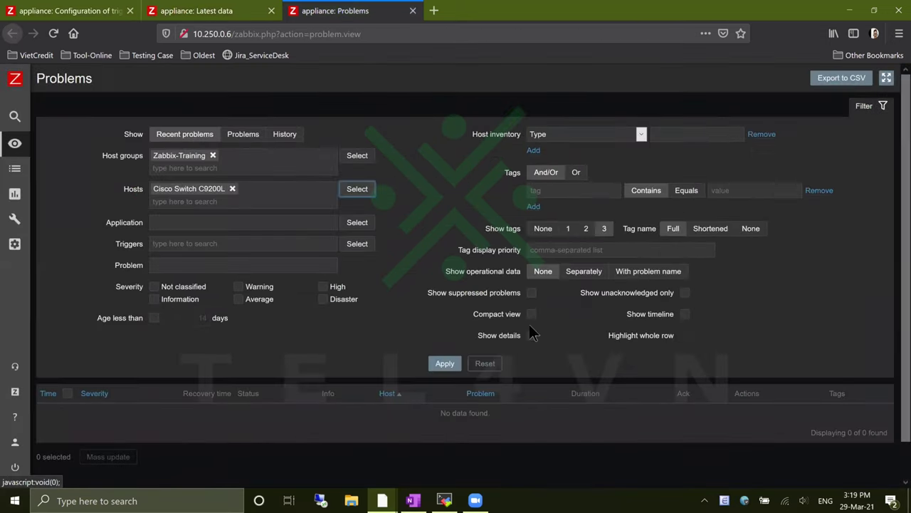
pyautogui.click(441, 366)
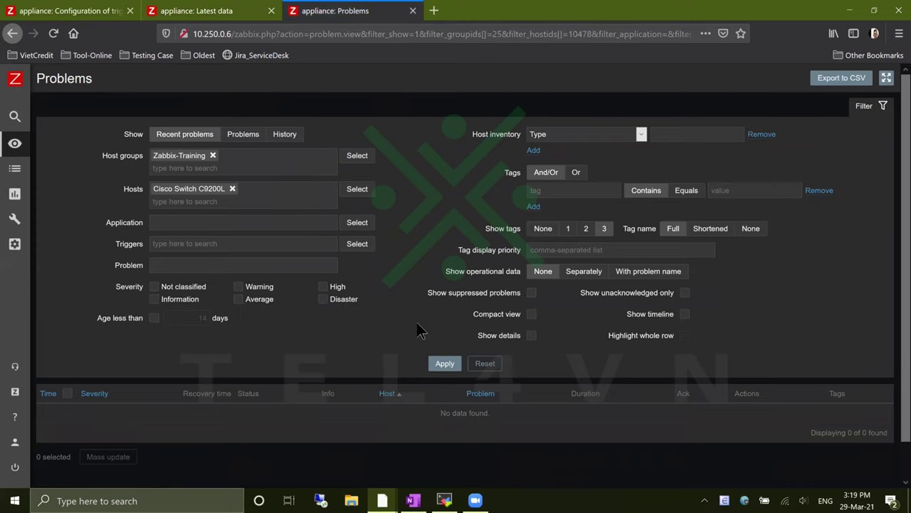
pyautogui.click(445, 501)
# In the switch session, enter configure terminal and interface gigabitEthernet 1/0/10
pyautogui.click(391, 63)
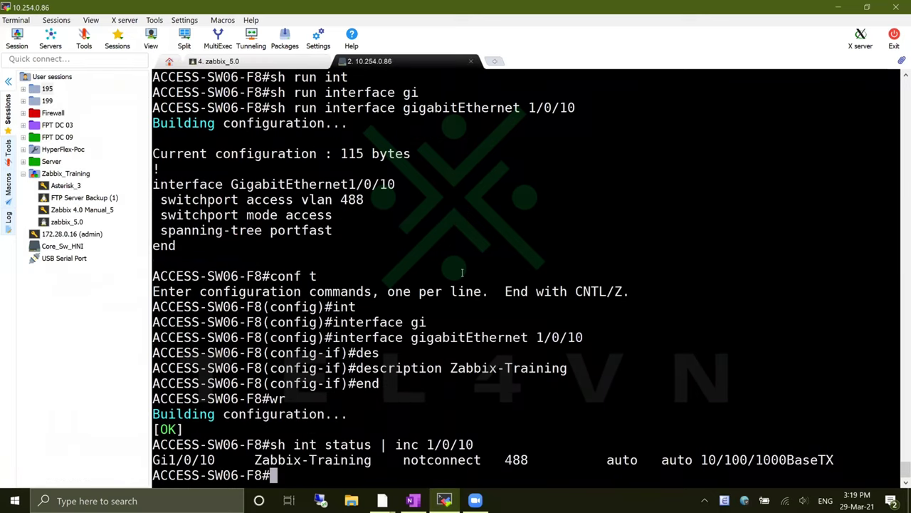
pyautogui.write('conf t')
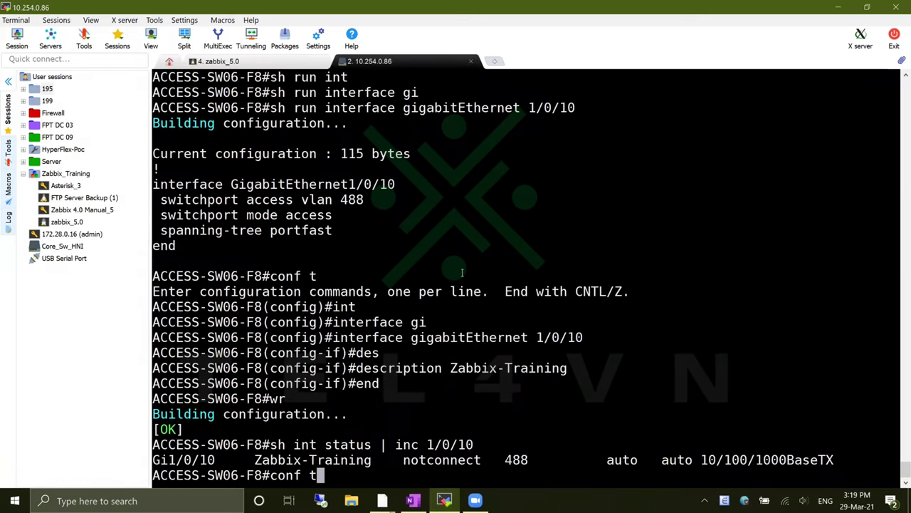
pyautogui.press('BackSpace')
pyautogui.press('BackSpace')
pyautogui.press('Tab')
pyautogui.write('t')
pyautogui.press('Tab')
pyautogui.press('Return')
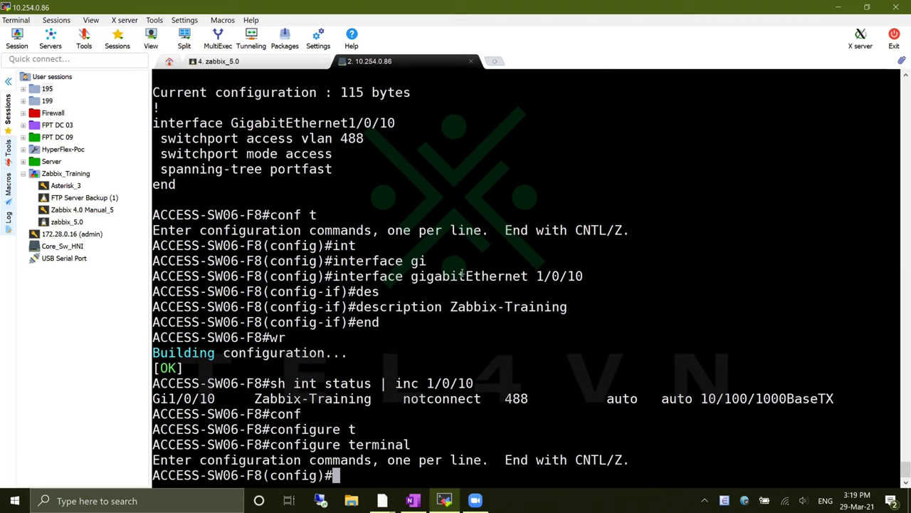
pyautogui.write('int')
pyautogui.press('Tab')
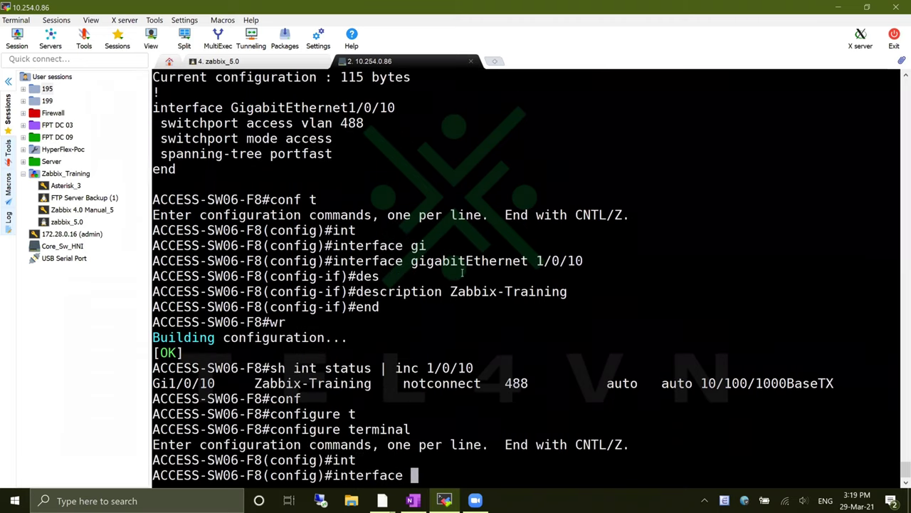
pyautogui.write('gi')
pyautogui.press('Tab')
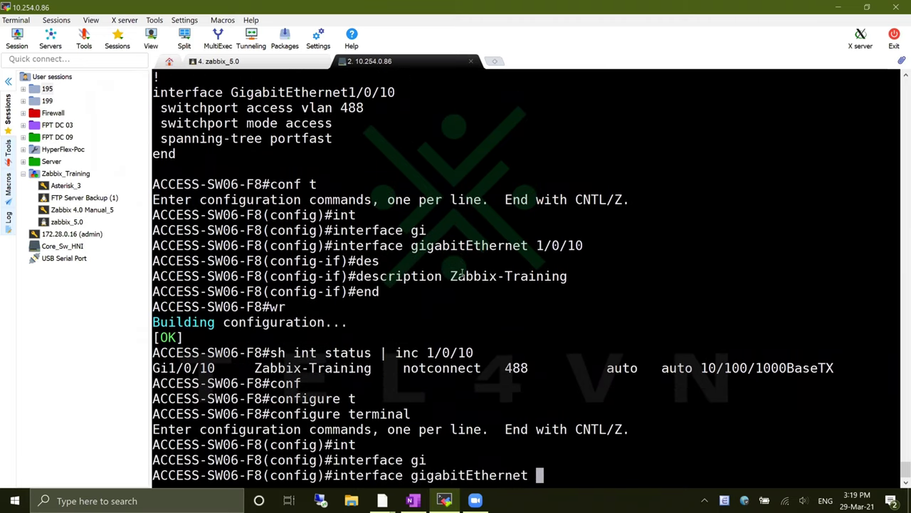
pyautogui.write('1/0/10')
pyautogui.press('Return')
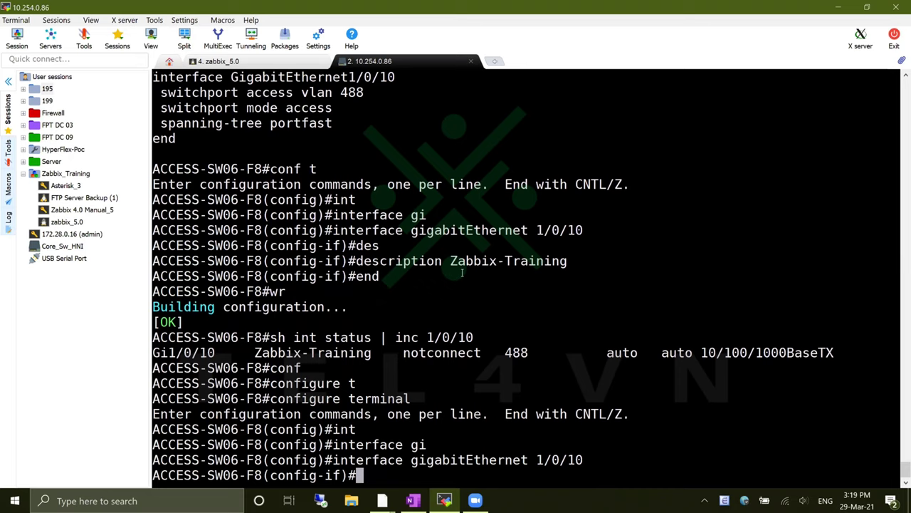
# Set the interface description to change-for-testing, then leave configuration mode with end
pyautogui.write('des')
pyautogui.press('Tab')
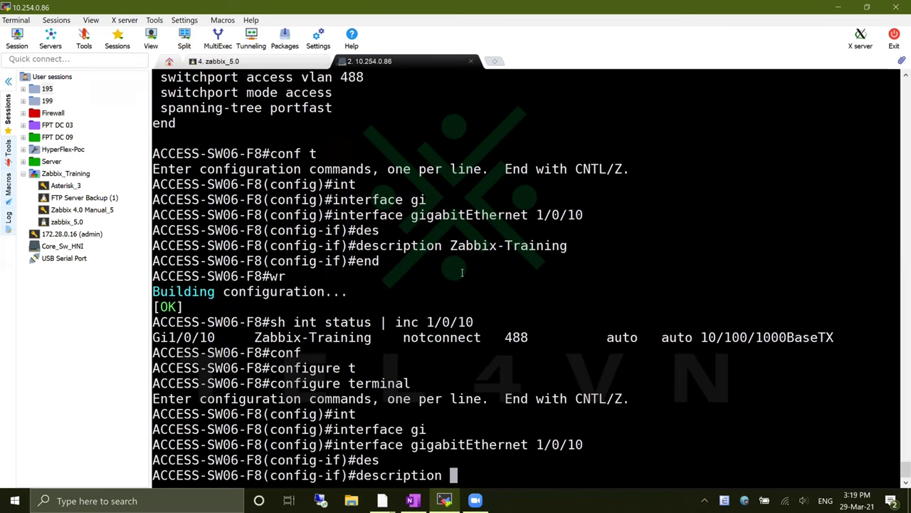
pyautogui.write('testing')
pyautogui.press('BackSpace')
pyautogui.press('BackSpace')
pyautogui.press('BackSpace')
pyautogui.press('BackSpace')
pyautogui.press('BackSpace')
pyautogui.press('BackSpace')
pyautogui.press('BackSpace')
pyautogui.write('cang')
pyautogui.press('BackSpace')
pyautogui.press('BackSpace')
pyautogui.press('BackSpace')
pyautogui.write('hange-')
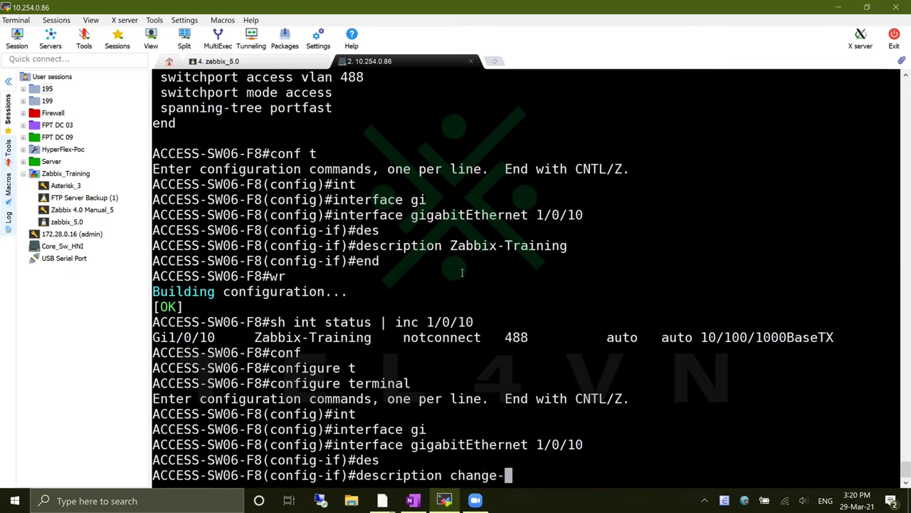
pyautogui.write('for')
pyautogui.press('BackSpace')
pyautogui.write('-test')
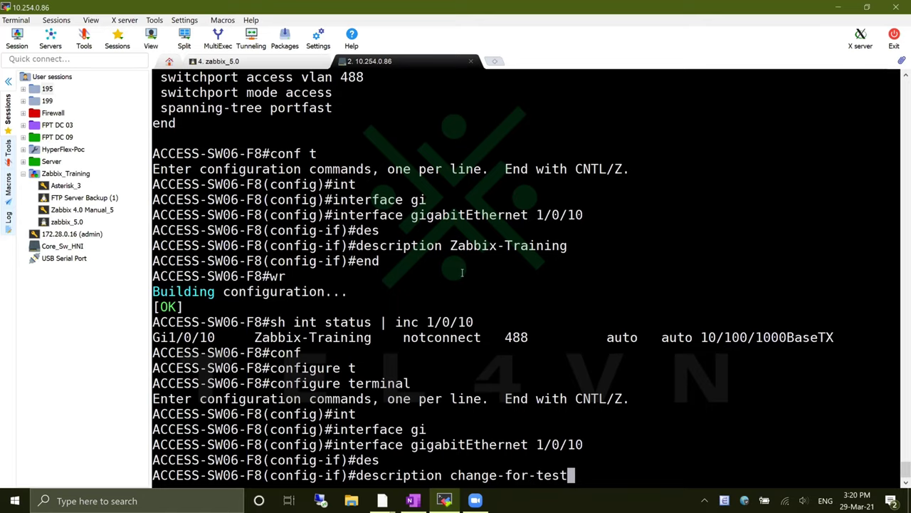
pyautogui.write('ing')
pyautogui.press('Return')
pyautogui.write('end')
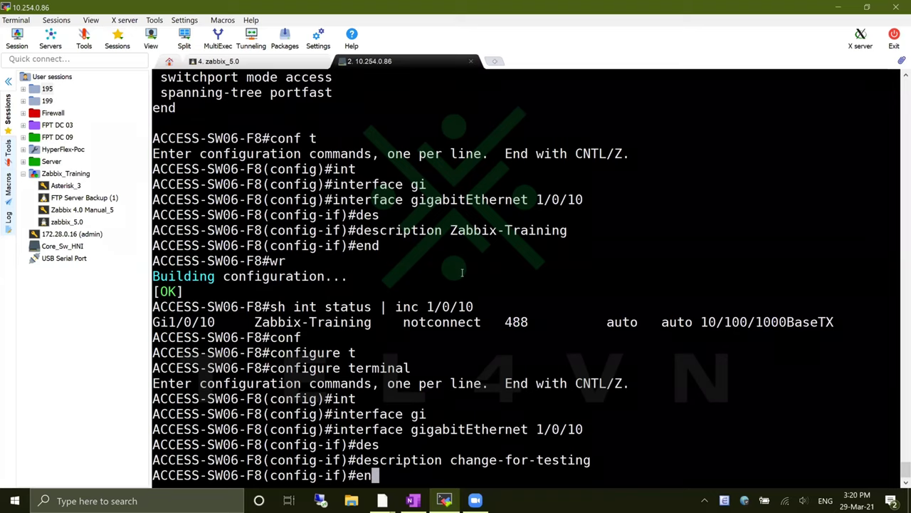
pyautogui.press('Return')
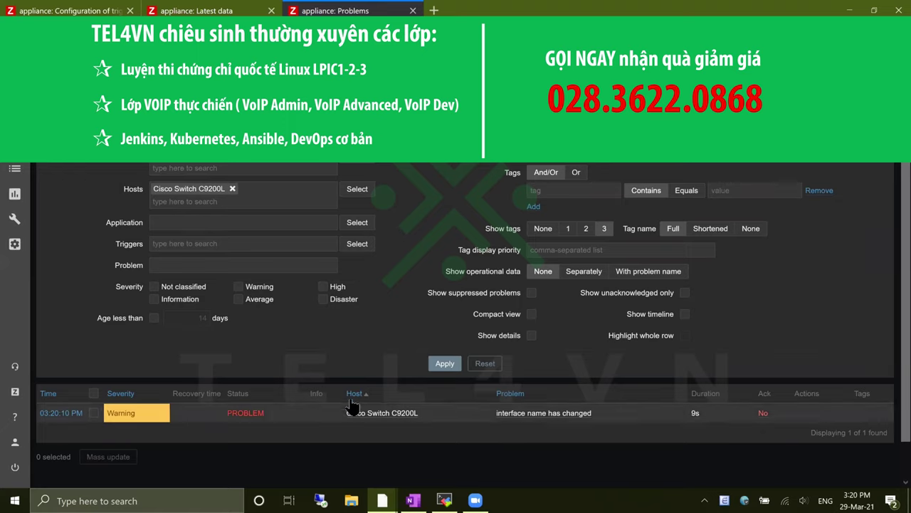
# Confirm Interface Name reads change-for-testing in Latest data and the Warning row appears on Problems
pyautogui.hotkey('ctrl', 'shift', 'Tab')
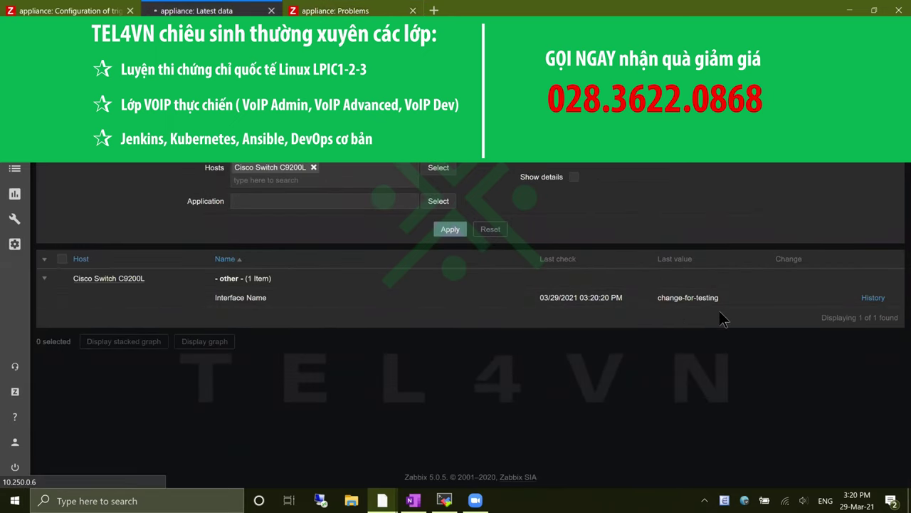
pyautogui.click(335, 13)
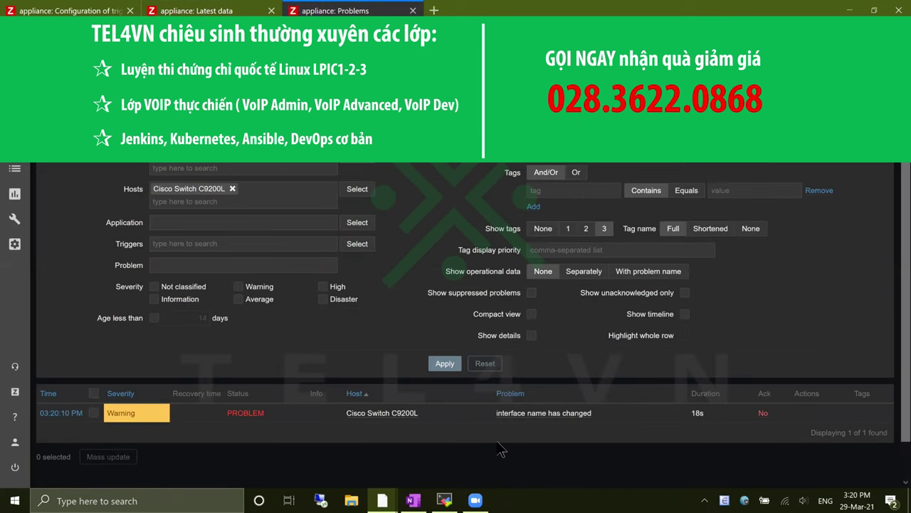
pyautogui.hotkey('alt', 'Tab')
pyautogui.hotkey('alt', 'Tab')
pyautogui.hotkey('alt', 'Tab')
pyautogui.hotkey('alt', 'Tab')
pyautogui.hotkey('alt', 'Tab')
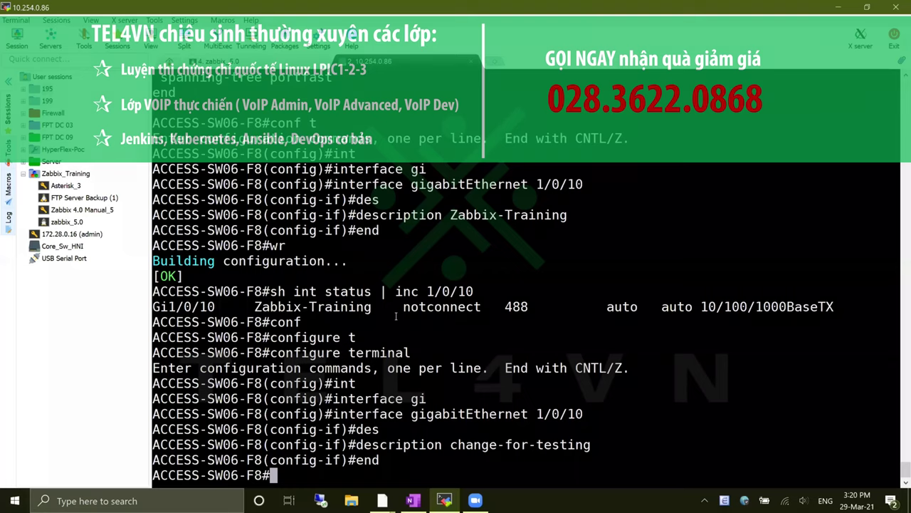
# In configure terminal, set interface GigabitEthernet 1/0/10's description back to Zabbix-Training
pyautogui.write('conf')
pyautogui.press('Tab')
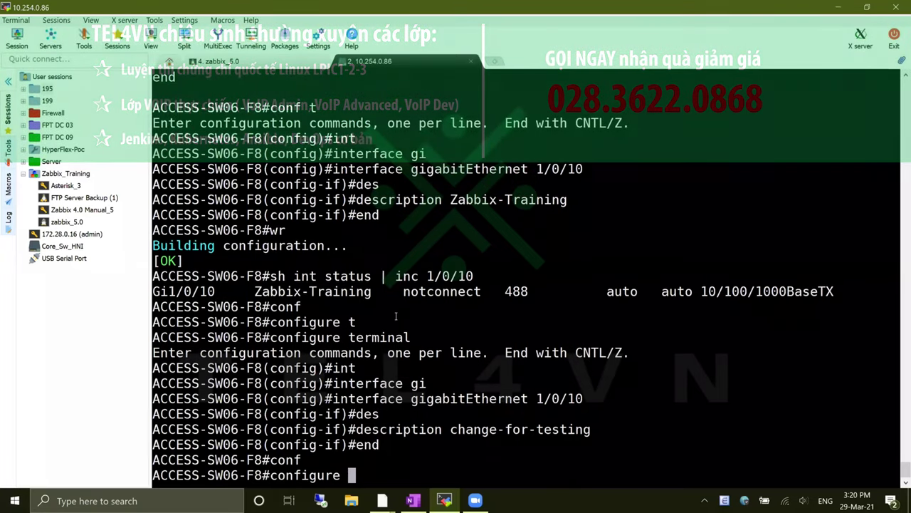
pyautogui.write('t')
pyautogui.press('Tab')
pyautogui.press('Return')
pyautogui.write('int')
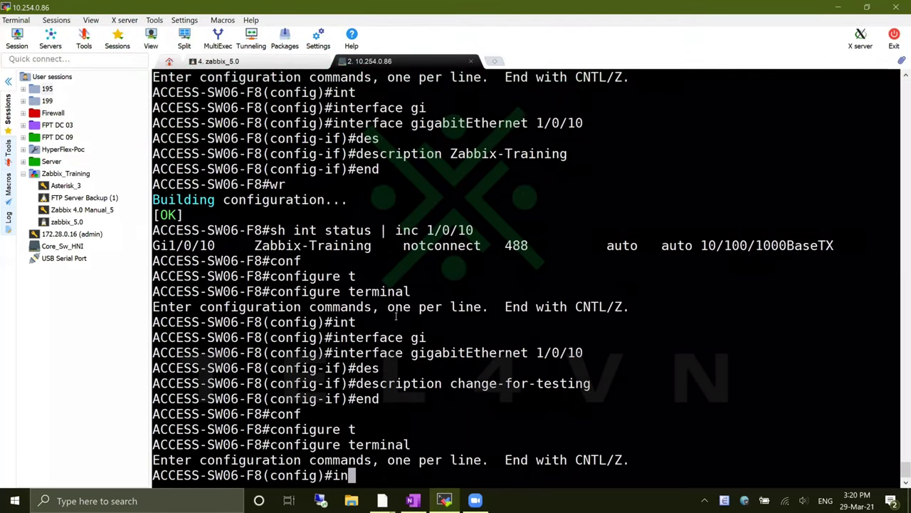
pyautogui.press('Tab')
pyautogui.write('gi')
pyautogui.press('Tab')
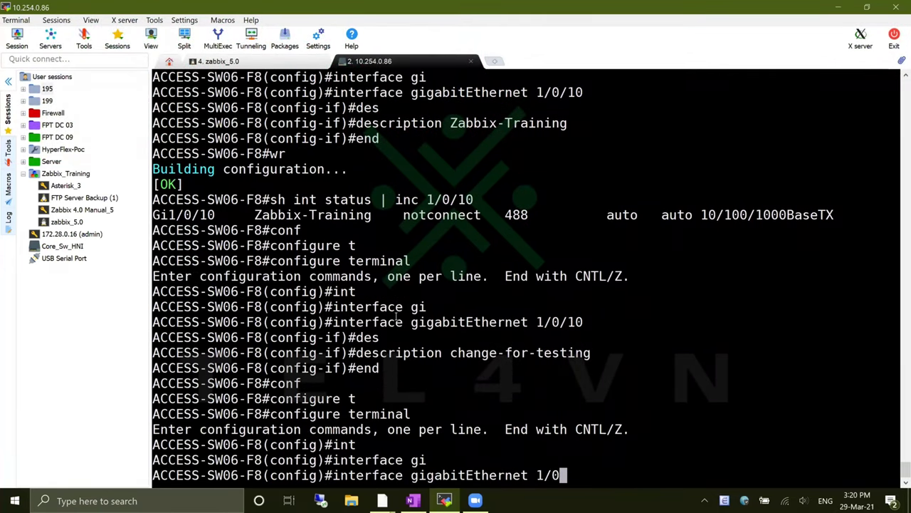
pyautogui.write('1/0/10')
pyautogui.press('Return')
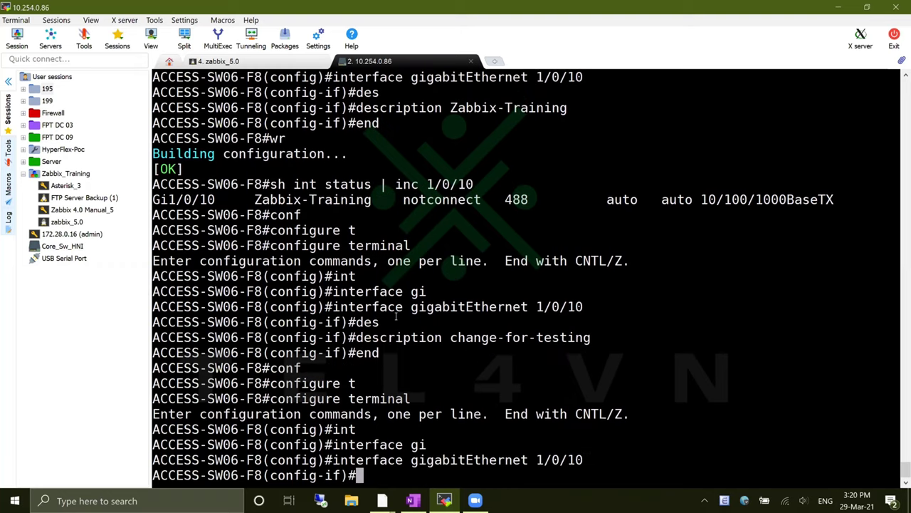
pyautogui.write('des')
pyautogui.press('Tab')
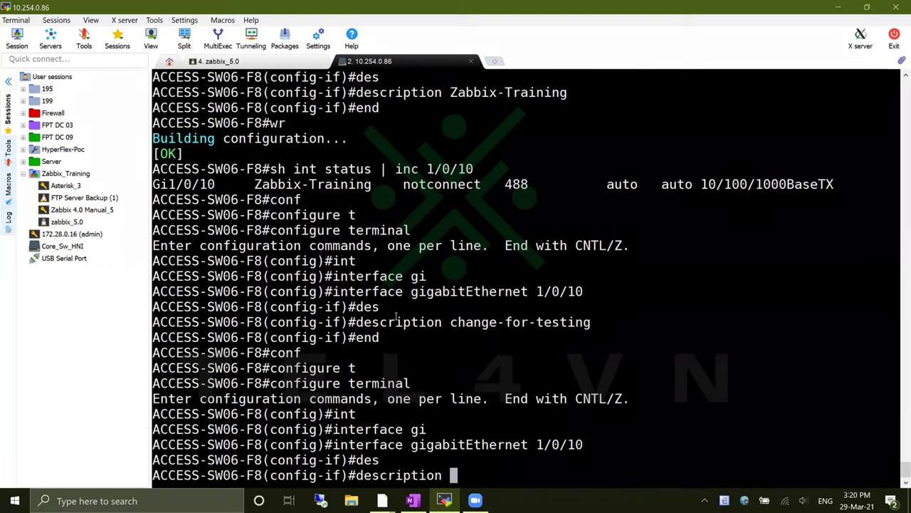
pyautogui.write('Zabbix-')
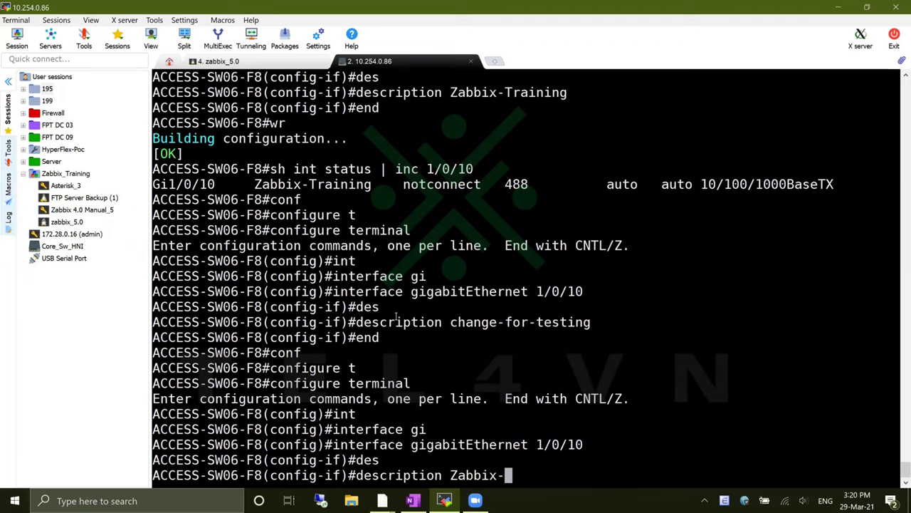
pyautogui.write('Tra')
pyautogui.press('BackSpace')
pyautogui.press('BackSpace')
pyautogui.write('Train')
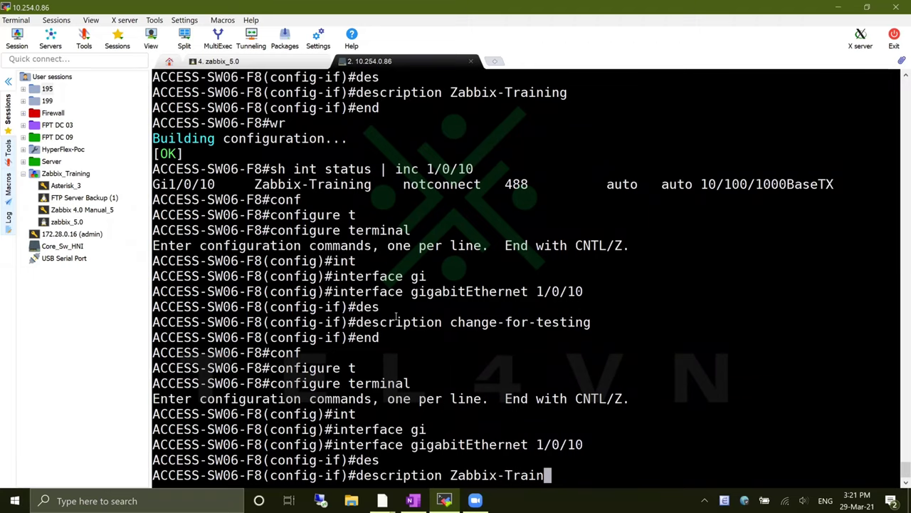
pyautogui.write('ing')
pyautogui.press('Return')
# Leave configuration mode with 'end' and save the switch configuration with 'wr'
pyautogui.write('e')
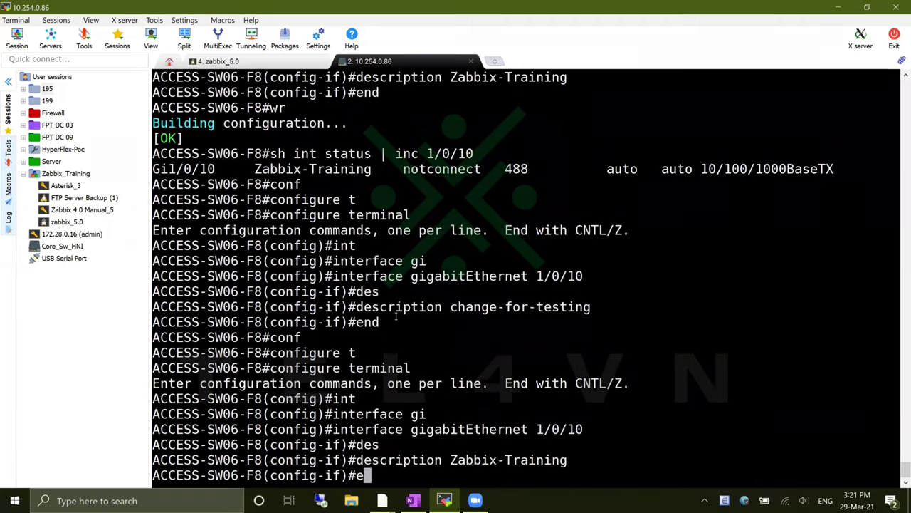
pyautogui.write('nd')
pyautogui.press('Return')
pyautogui.write('wr')
pyautogui.press('Return')
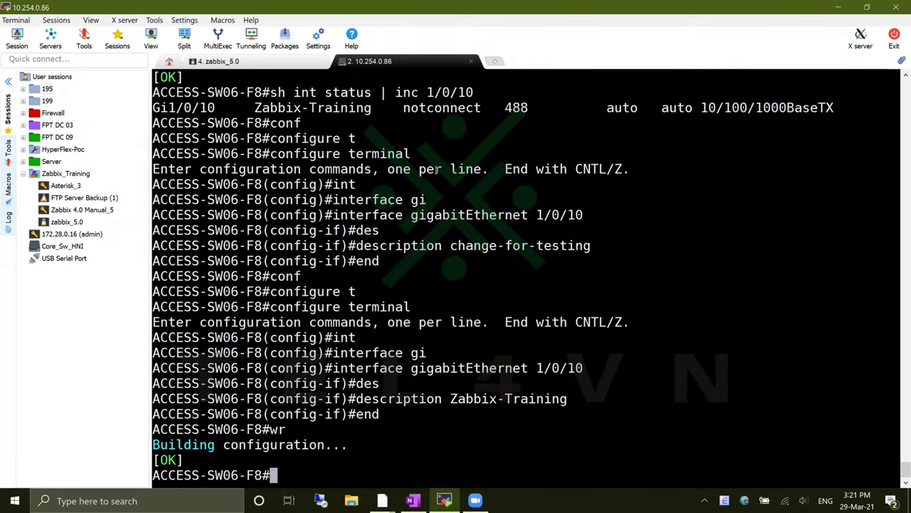
pyautogui.hotkey('alt', 'Tab')
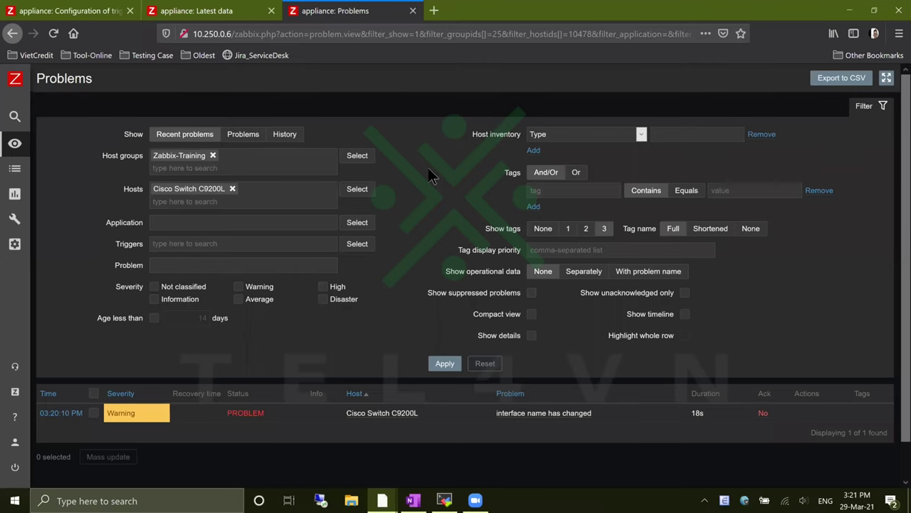
# Refresh Problems until the Warning shows RESOLVED, then confirm Interface Name reads Zabbix-Training
pyautogui.press('F5')
pyautogui.press('F5')
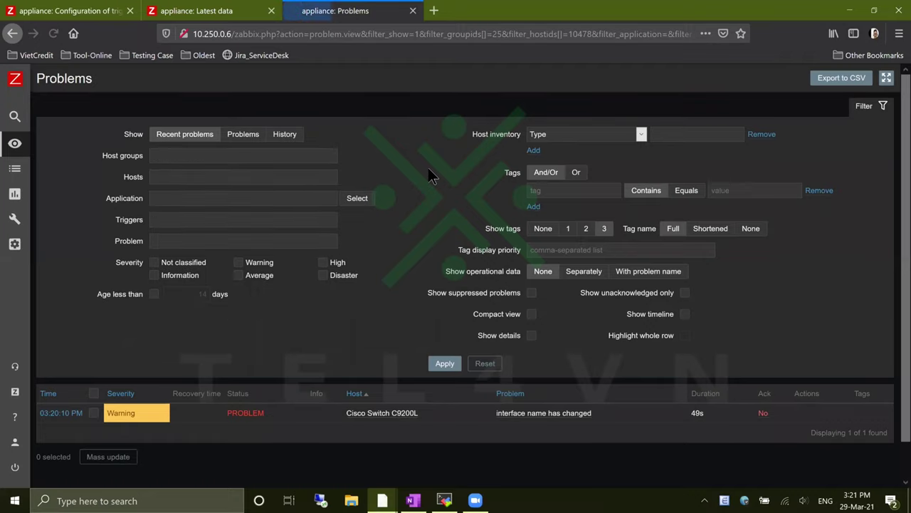
pyautogui.doubleClick(698, 413)
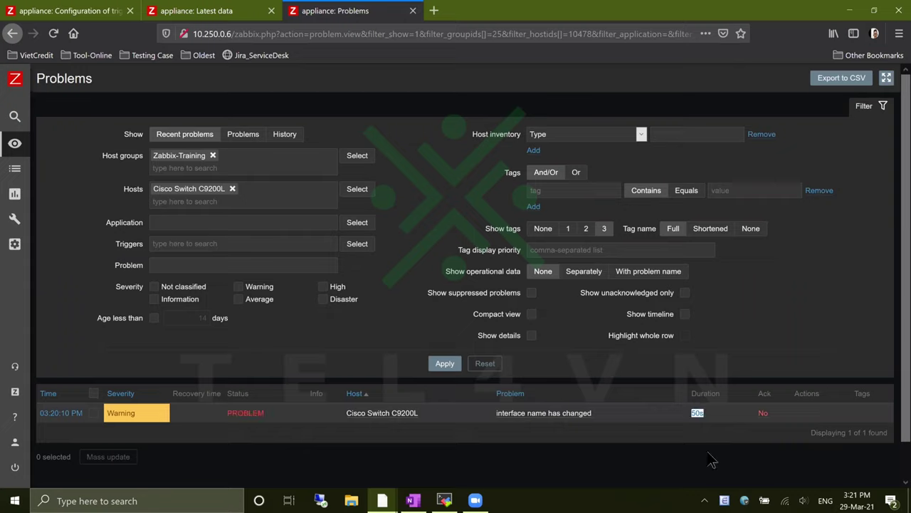
pyautogui.press('F5')
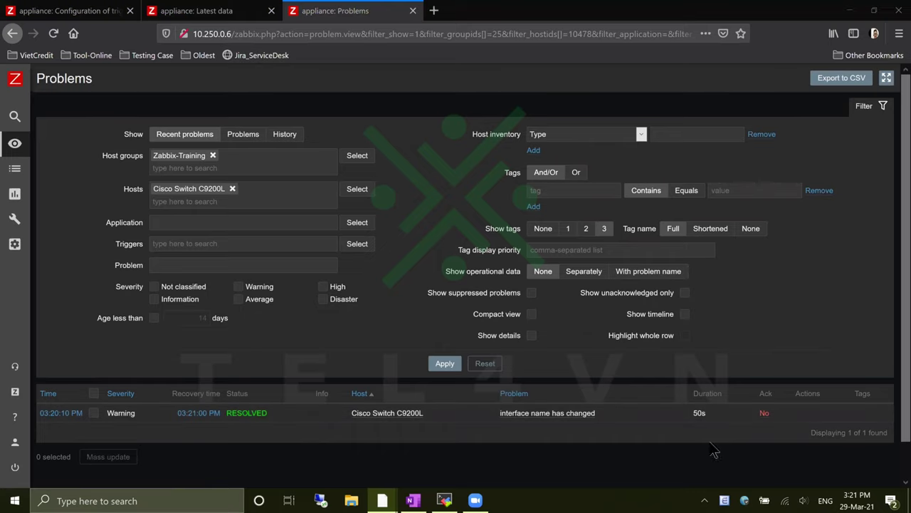
pyautogui.click(192, 10)
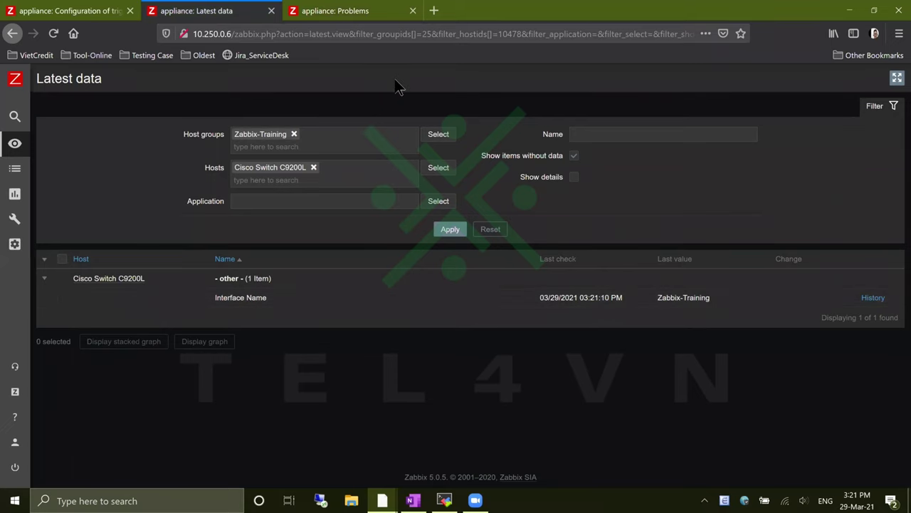
pyautogui.click(349, 11)
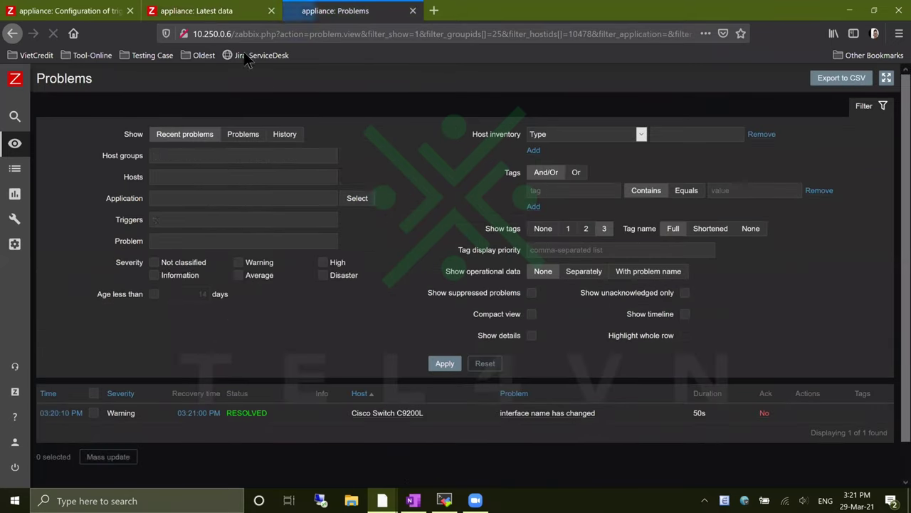
pyautogui.click(193, 11)
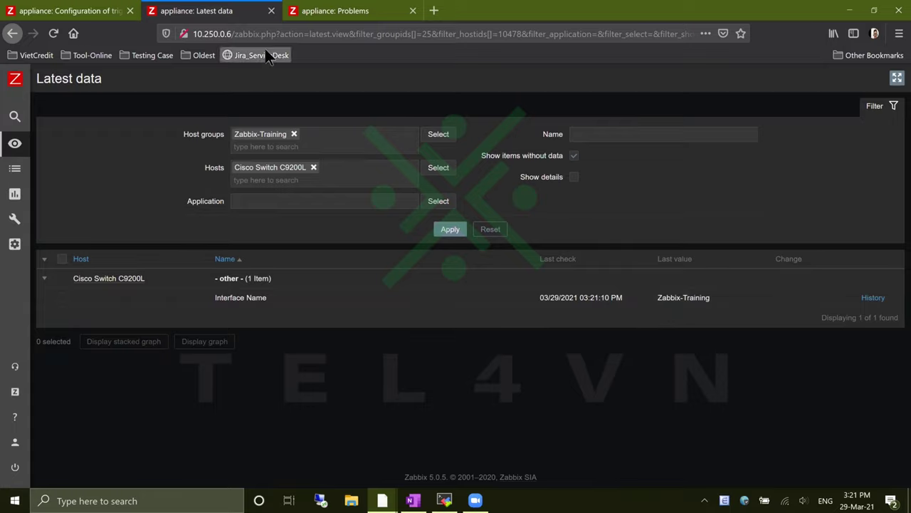
# Close the Latest data and Problems tabs and open Cisco Switch C9200L's Templates tab under Configuration > Hosts
pyautogui.click(271, 12)
pyautogui.click(271, 12)
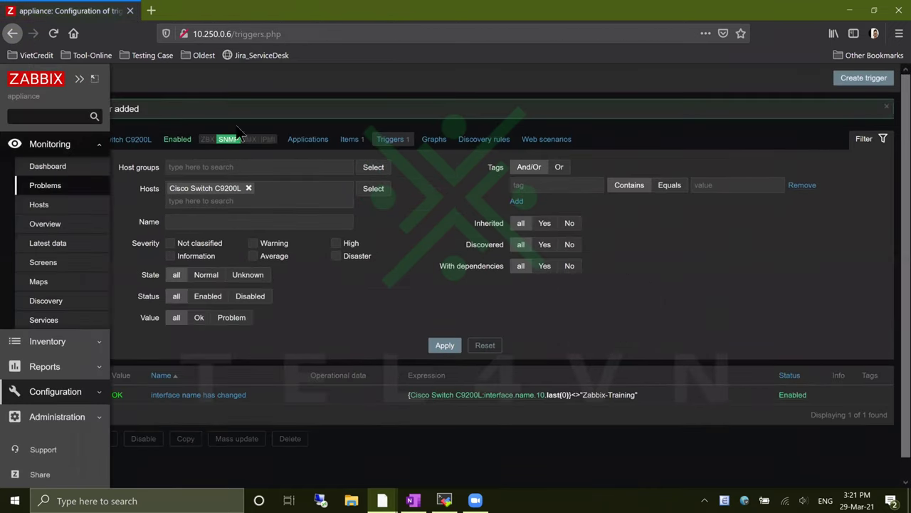
pyautogui.click(100, 393)
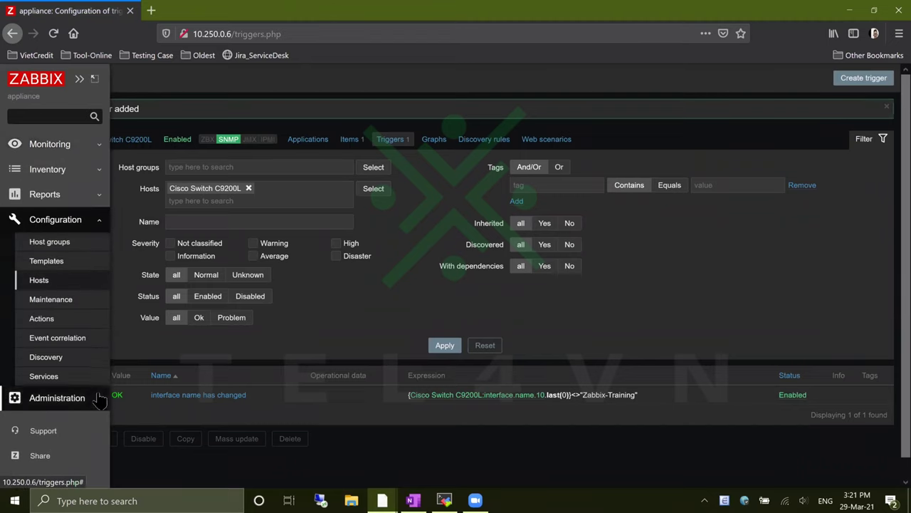
pyautogui.click(79, 282)
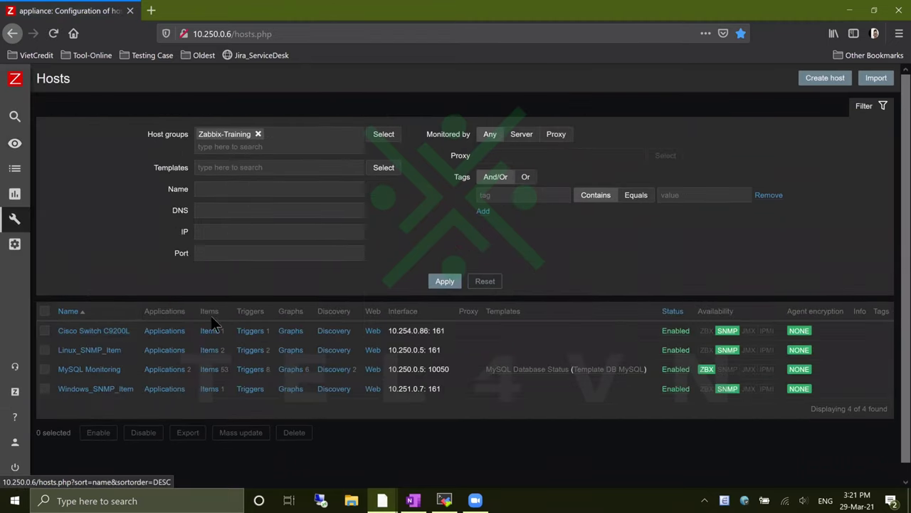
pyautogui.click(108, 331)
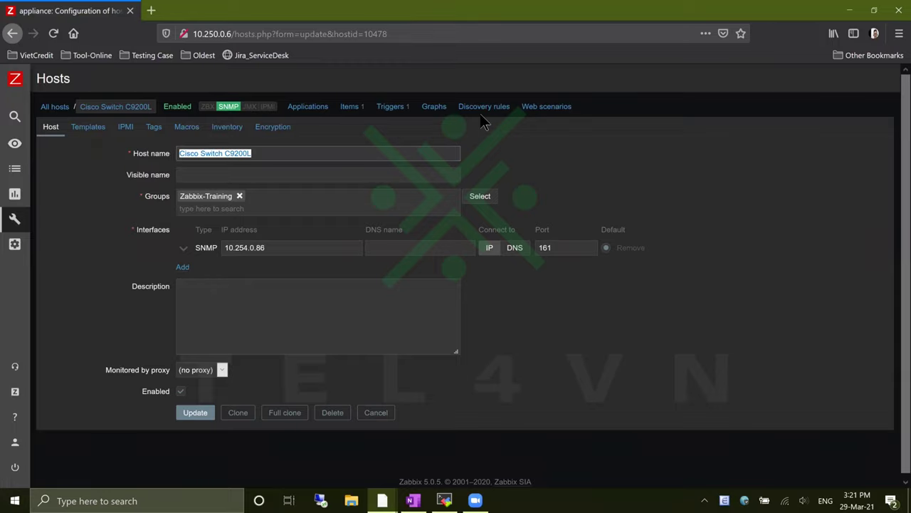
pyautogui.click(79, 134)
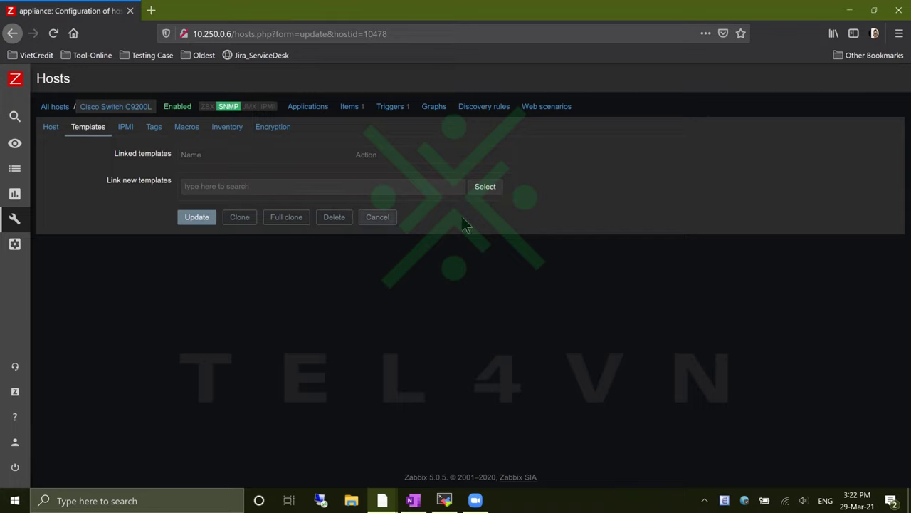
# Pick Template Net Cisco IOS SNMP from the Templates/Network devices group to link to the host
pyautogui.click(487, 191)
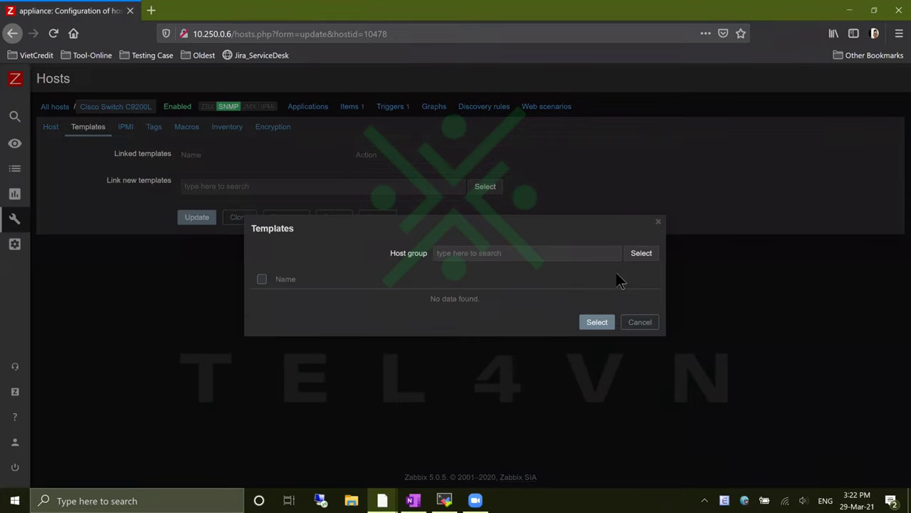
pyautogui.click(649, 260)
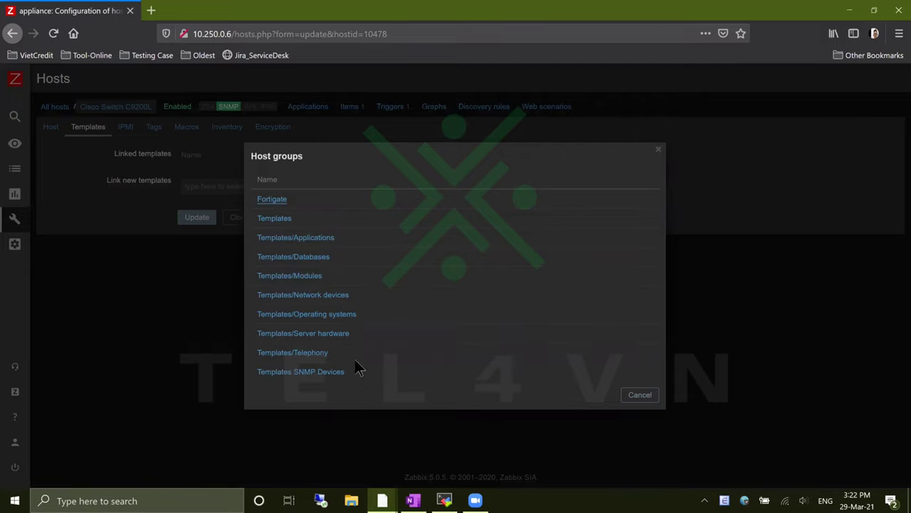
pyautogui.click(339, 295)
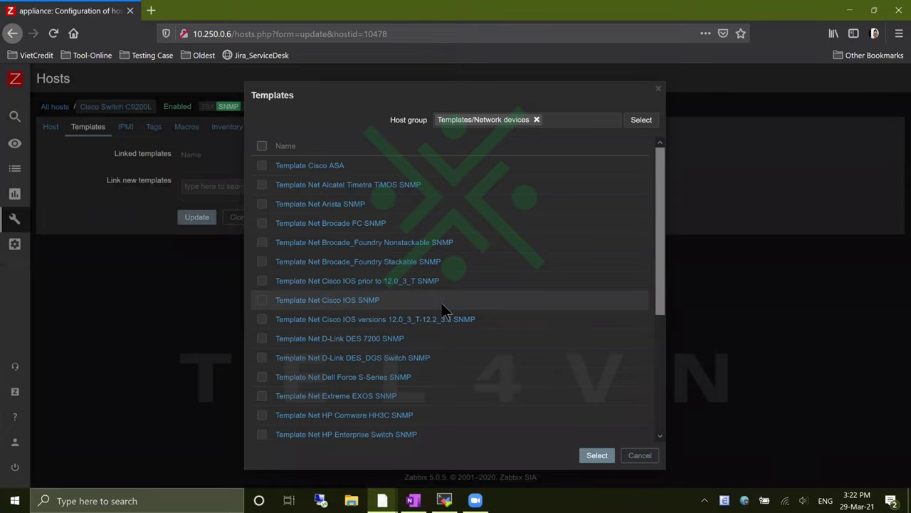
pyautogui.hotkey('ctrl', 'f')
pyautogui.write('cisco')
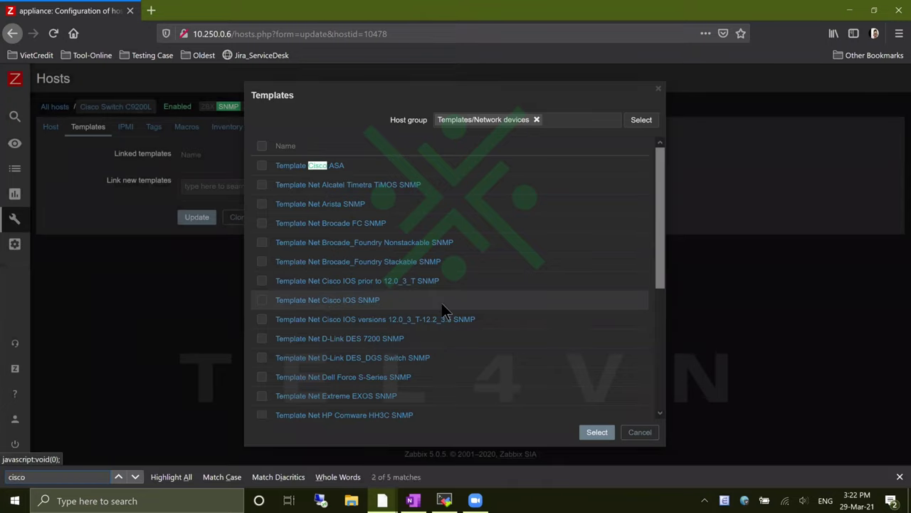
pyautogui.click(135, 477)
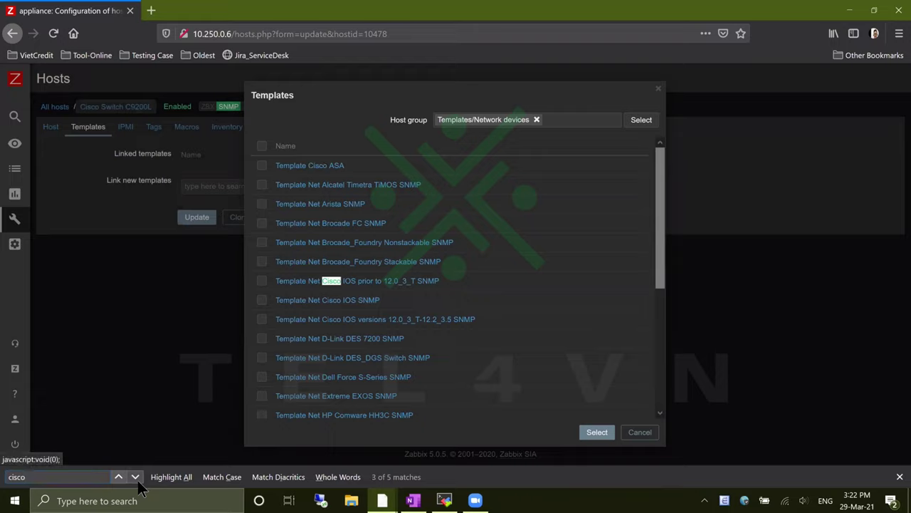
pyautogui.click(135, 478)
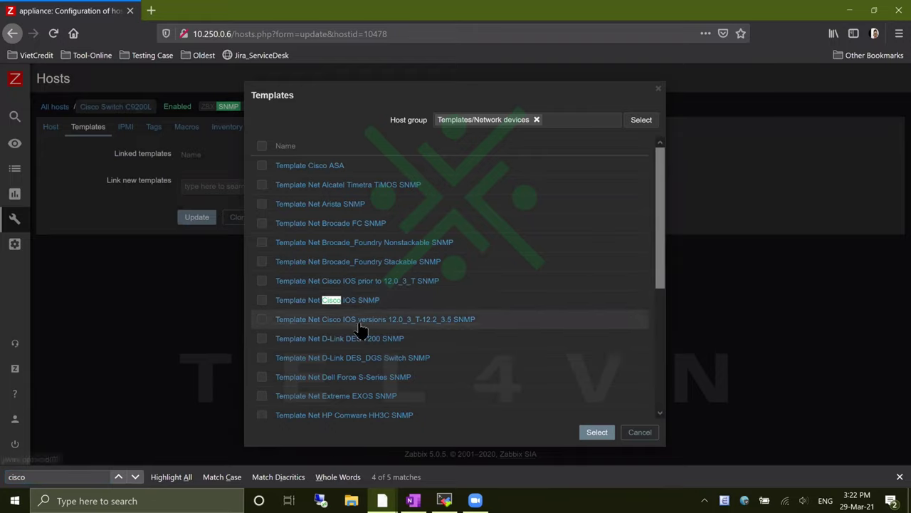
pyautogui.click(262, 299)
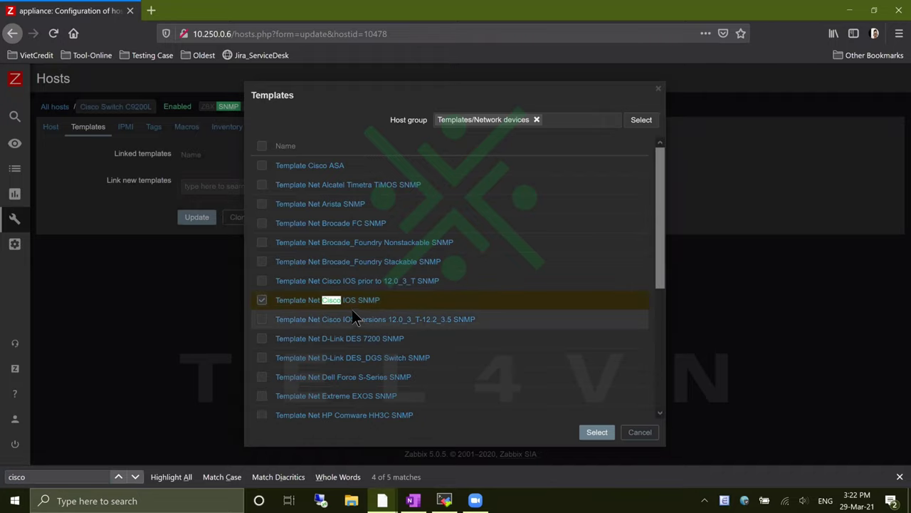
pyautogui.click(598, 432)
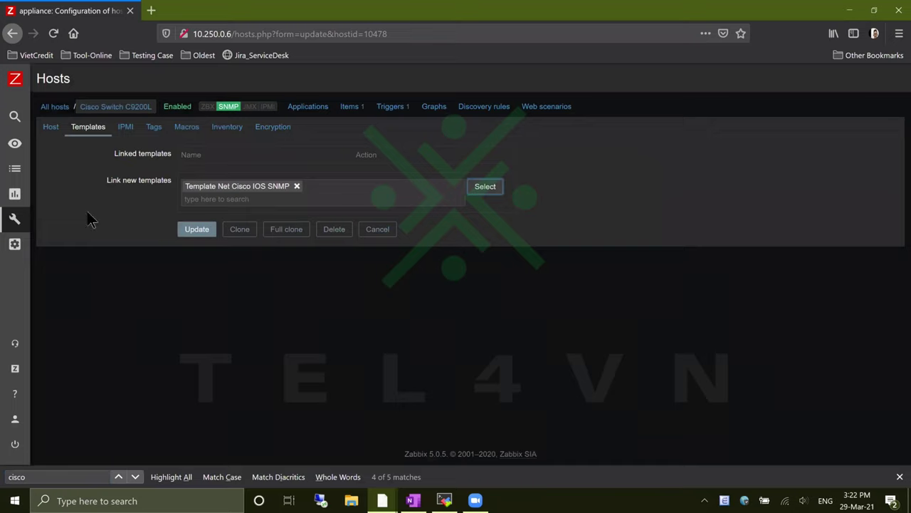
# In a new Configuration > Templates tab, filter by 'cisco ios snmp' and open Template Net Cisco IOS SNMP
pyautogui.moveTo(22, 221)
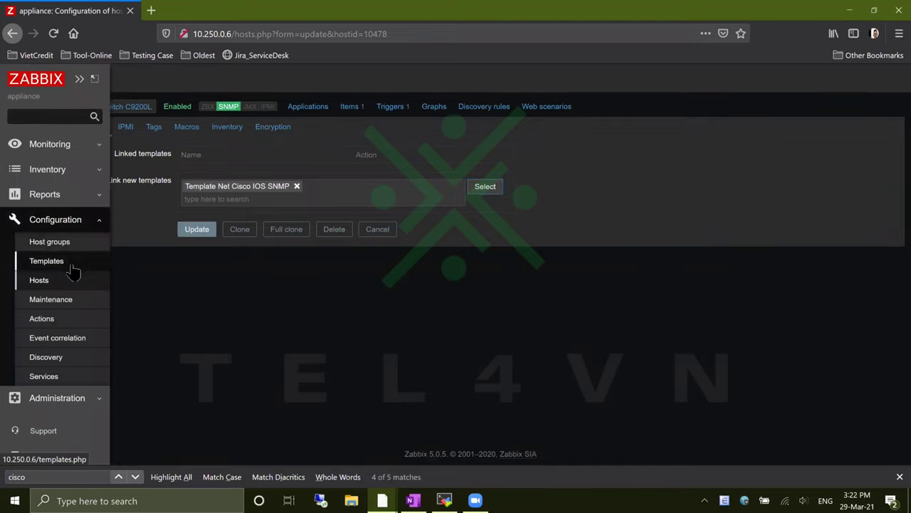
pyautogui.middleClick(69, 264)
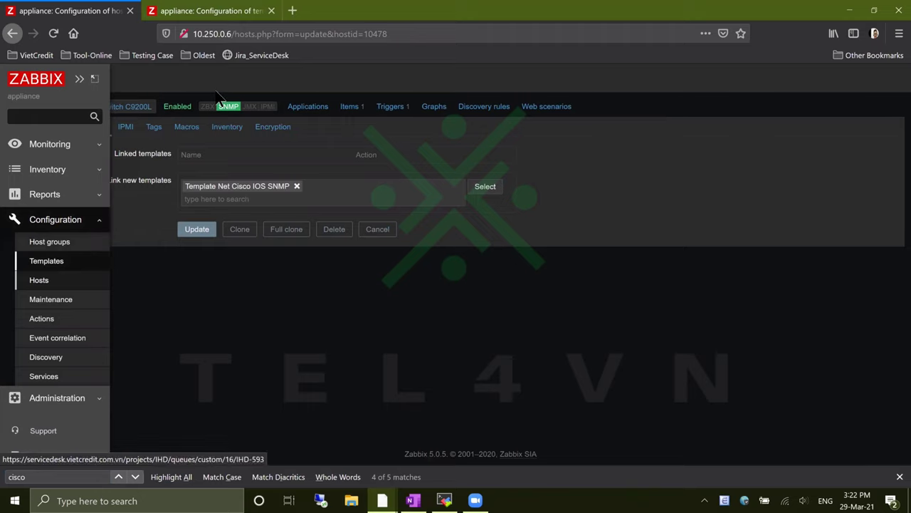
pyautogui.click(221, 11)
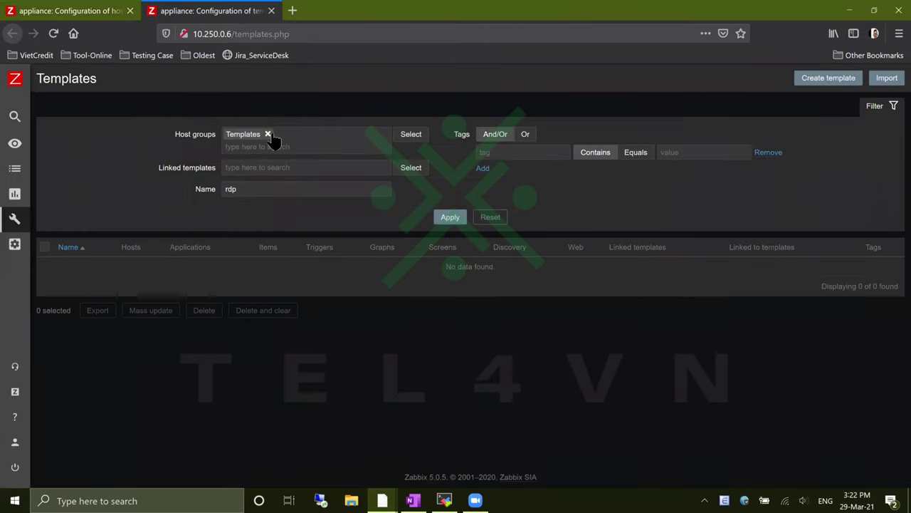
pyautogui.moveTo(313, 192); pyautogui.dragTo(168, 178)
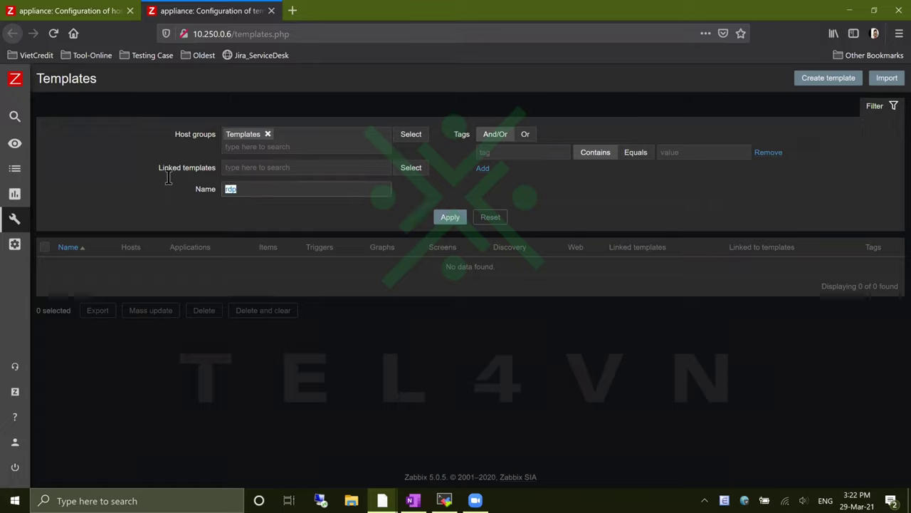
pyautogui.write('cisco')
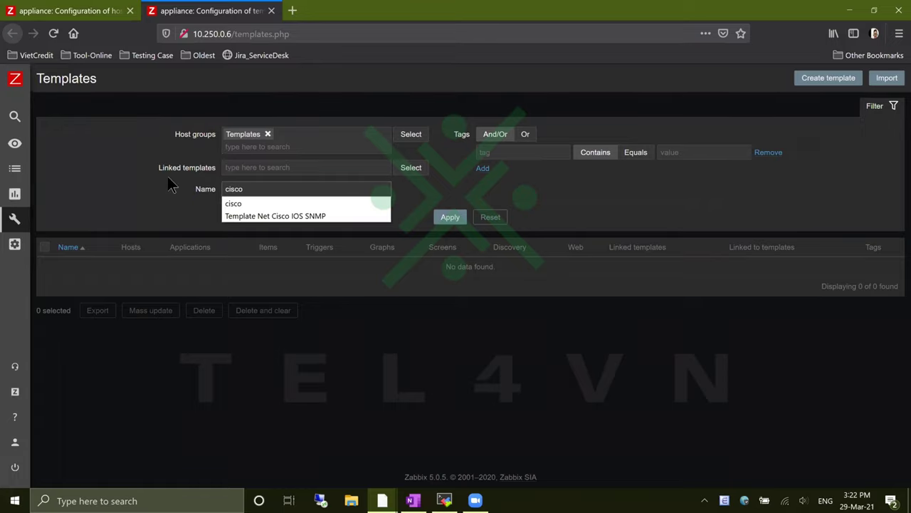
pyautogui.write(' ios snmp')
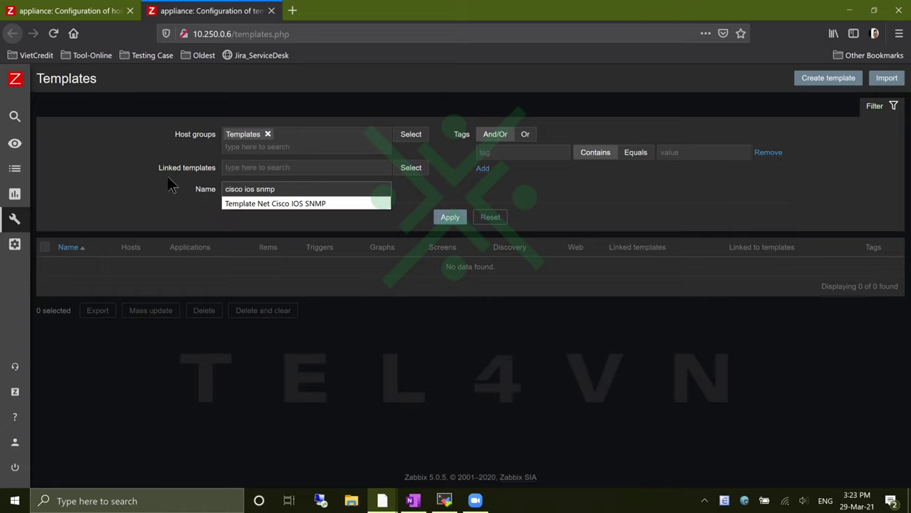
pyautogui.press('Return')
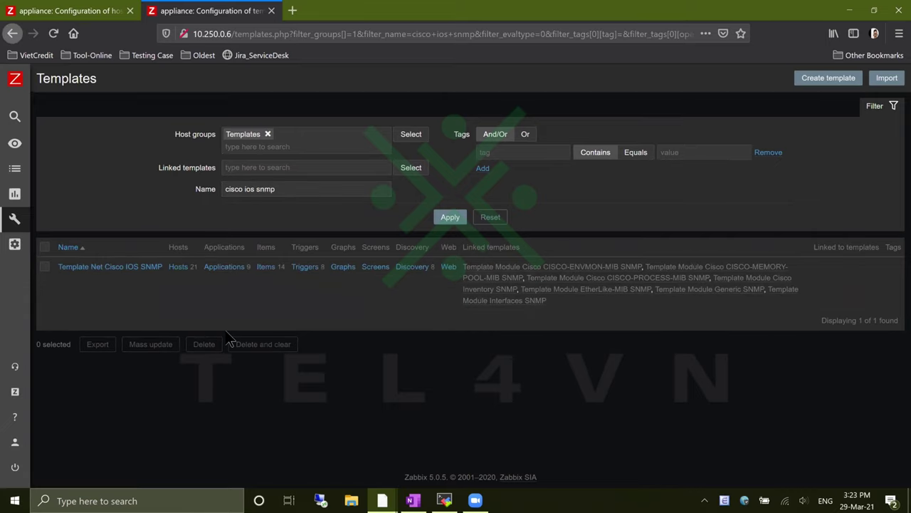
pyautogui.click(122, 267)
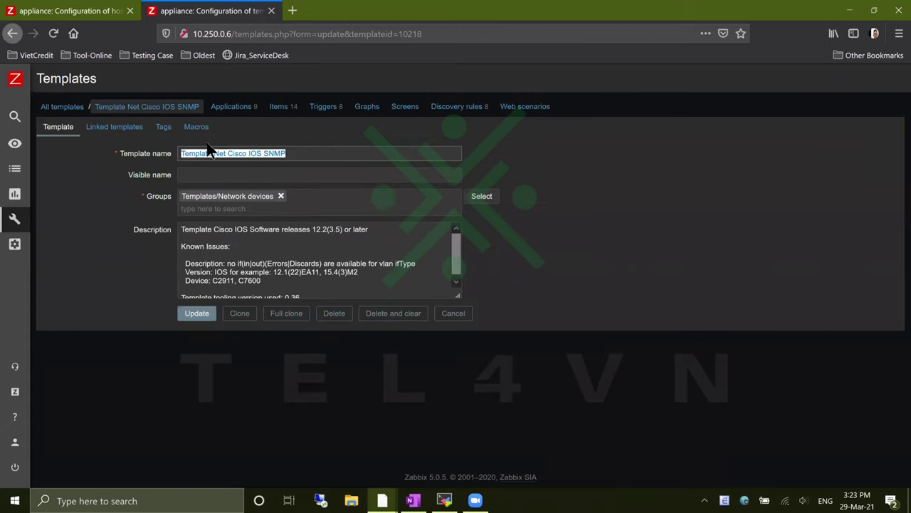
# Review the 14 items of Template Net Cisco IOS SNMP
pyautogui.click(278, 108)
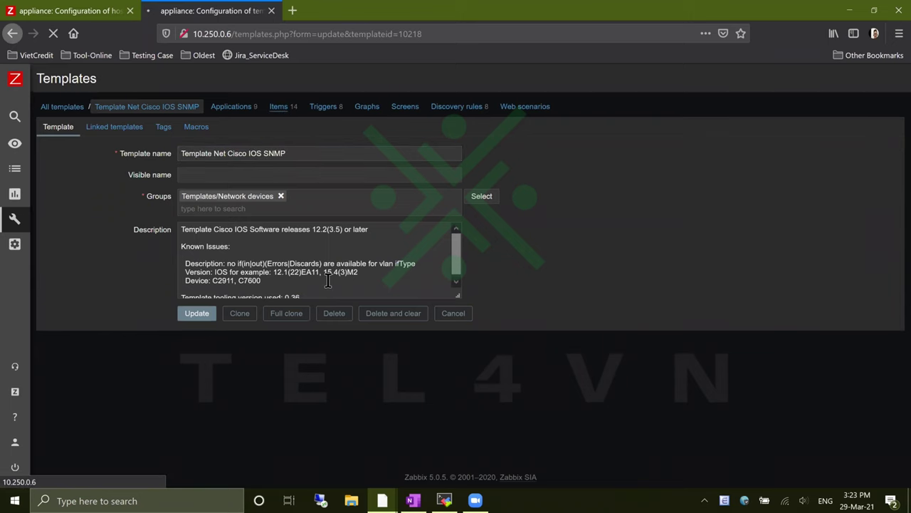
pyautogui.scroll(-5, 301, 335)
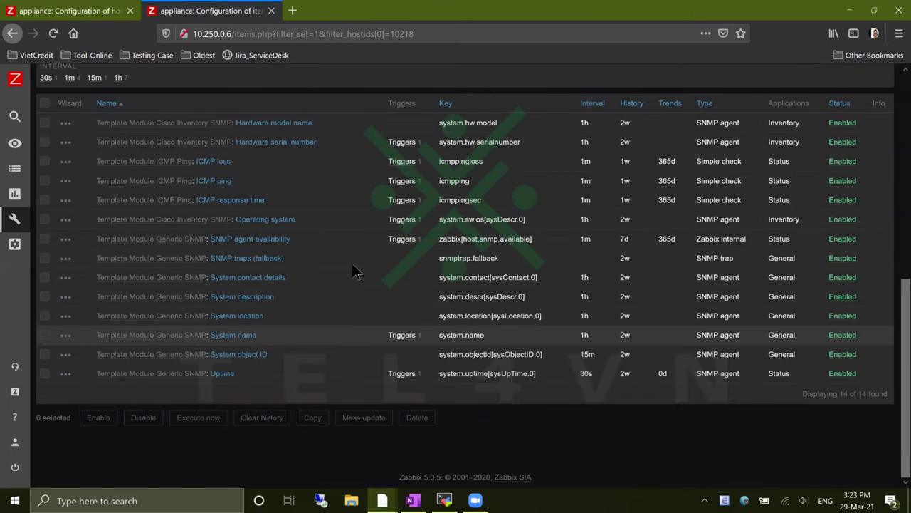
pyautogui.scroll(1, 291, 161)
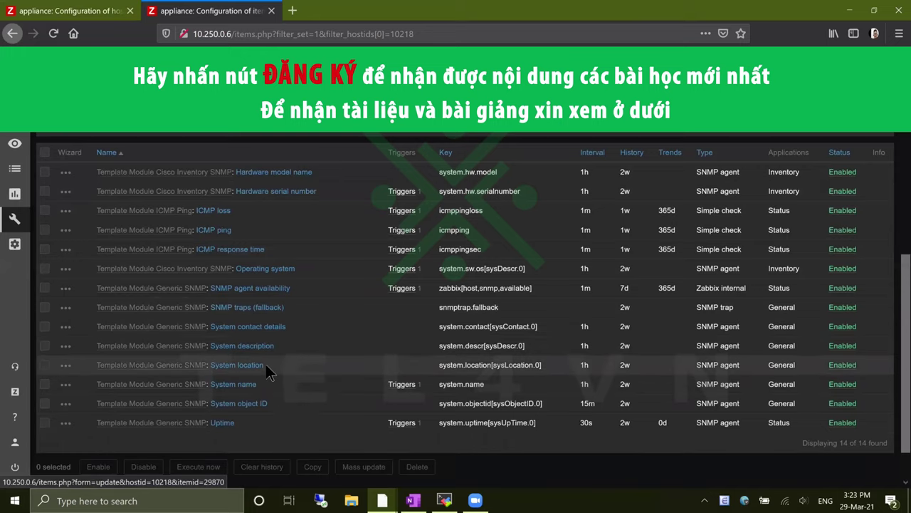
pyautogui.scroll(10, 337, 355)
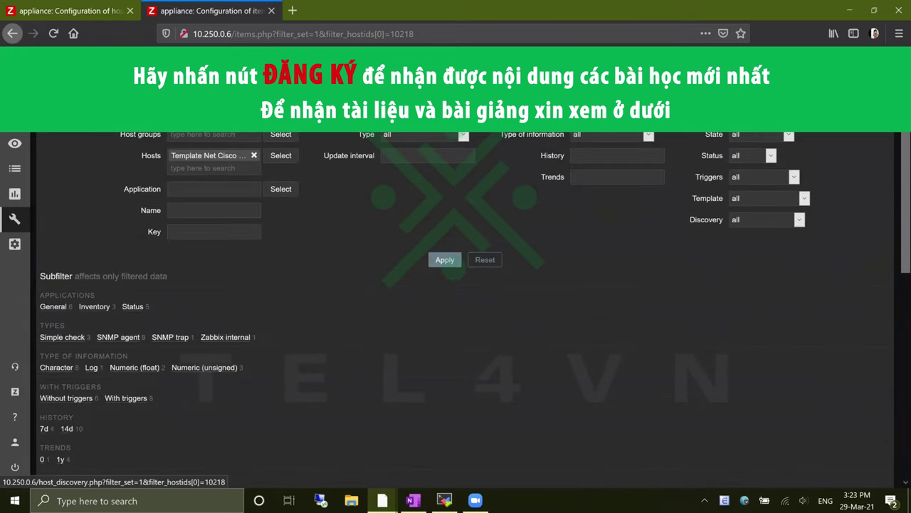
# List the template's 8 discovery rules, from CPU Discovery to Temperature Discovery
pyautogui.click(485, 100)
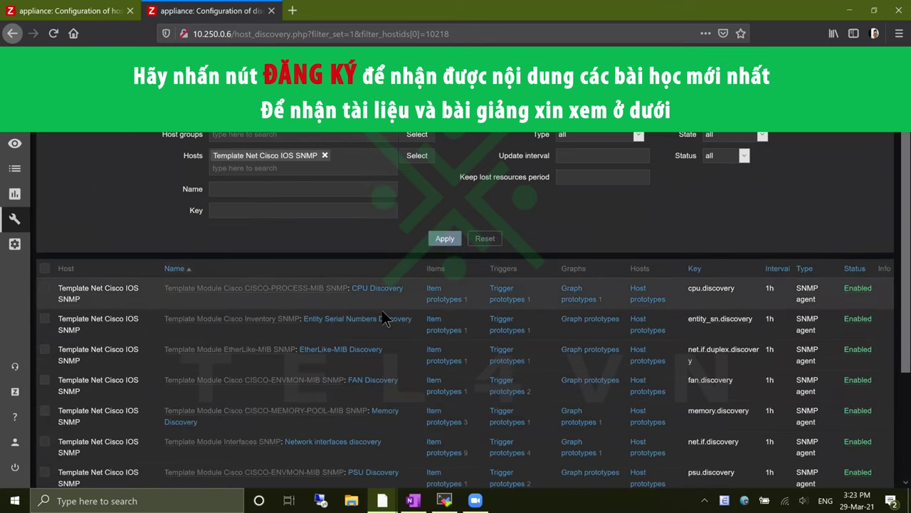
pyautogui.scroll(-3, 403, 356)
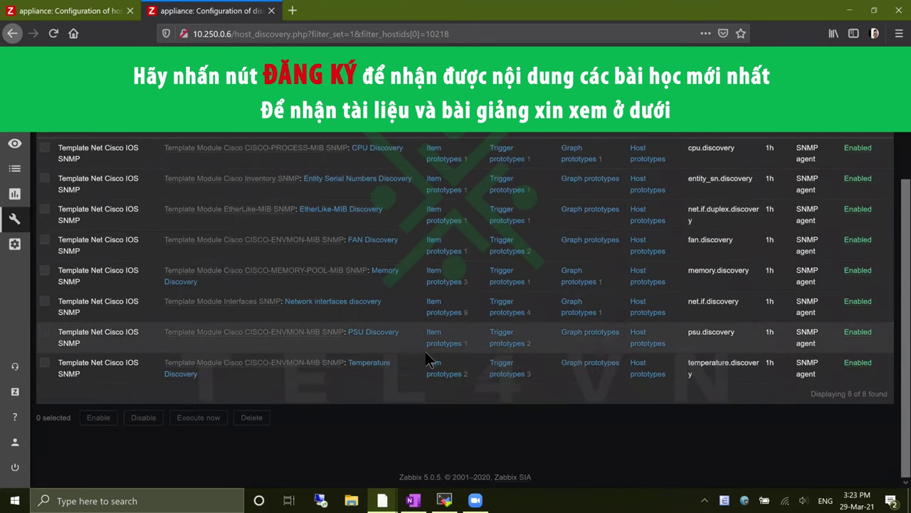
pyautogui.scroll(3, 425, 353)
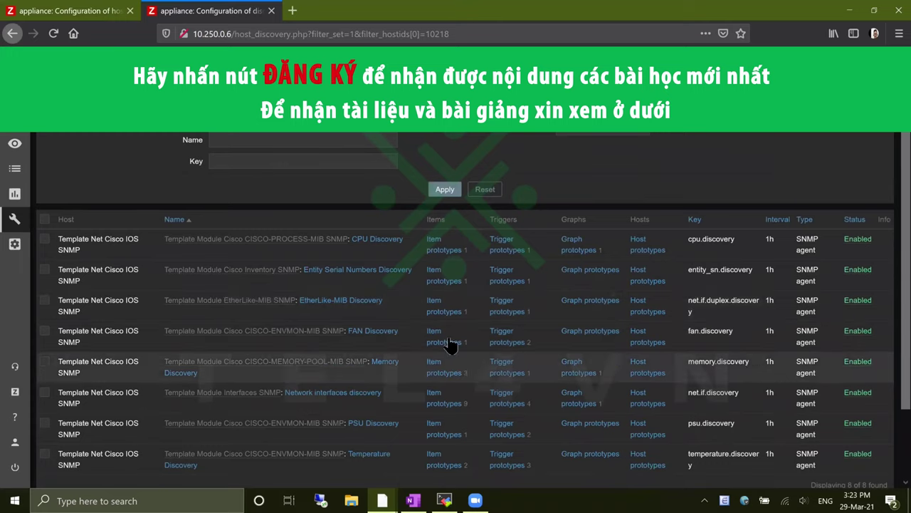
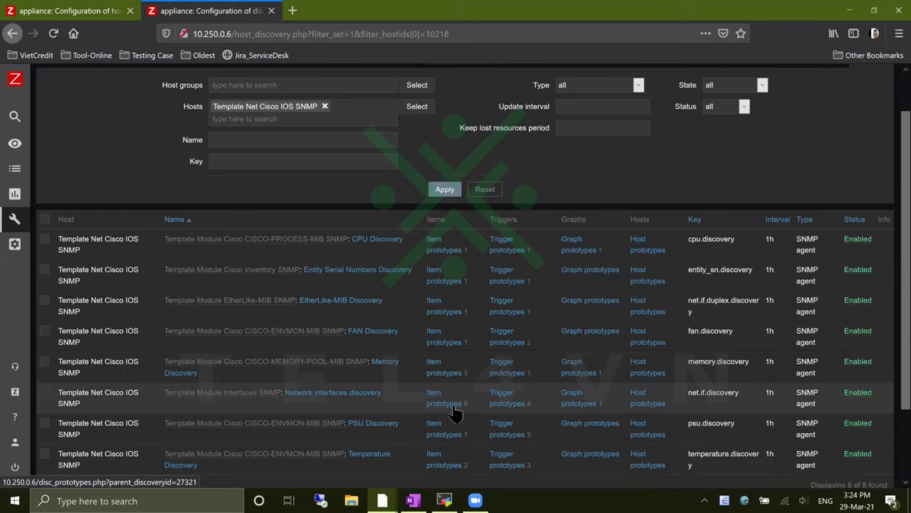
# Open the Network interfaces discovery item prototypes in a new tab and review them
pyautogui.middleClick(456, 413)
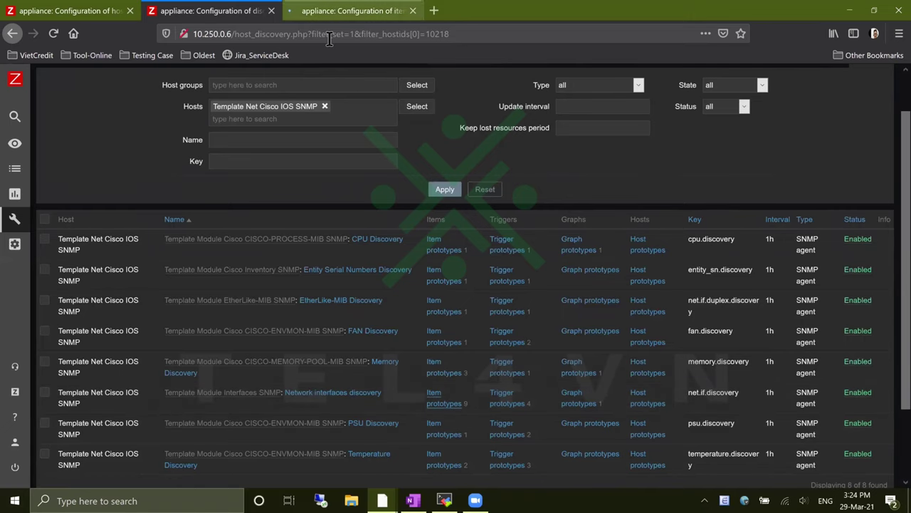
pyautogui.click(341, 11)
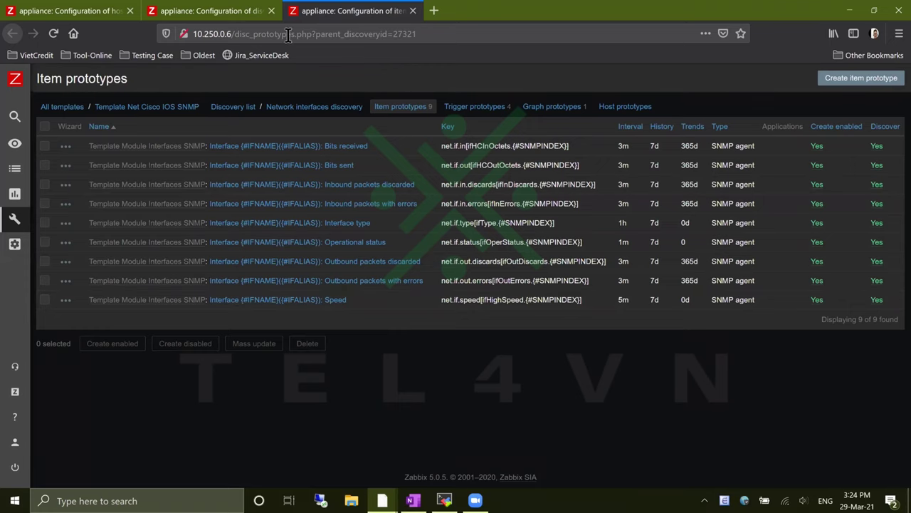
pyautogui.hotkey('ctrl', 'pageup')
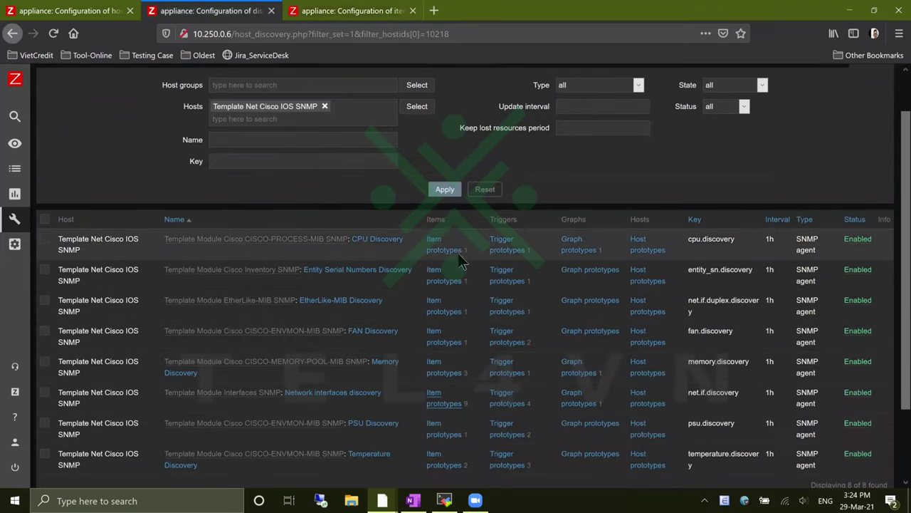
# Open CPU Discovery's item prototypes in a new tab and inspect the CPU utilization key
pyautogui.rightClick(456, 251)
pyautogui.click(478, 256)
pyautogui.hotkey('ctrl', 'pagedown')
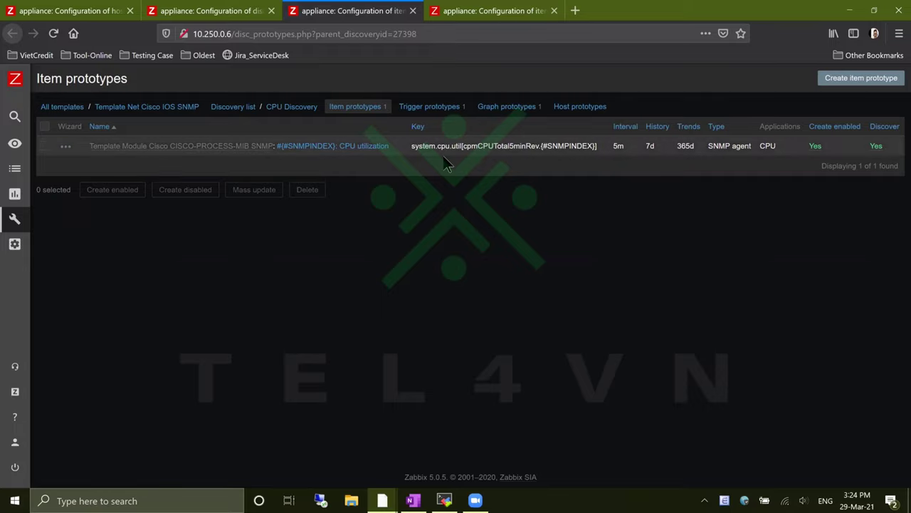
pyautogui.moveTo(414, 146); pyautogui.dragTo(554, 160)
pyautogui.click(554, 160)
# Save Template Net Cisco IOS SNMP on Cisco Switch C9200L and filter hosts by name 'cisco'
pyautogui.click(85, 11)
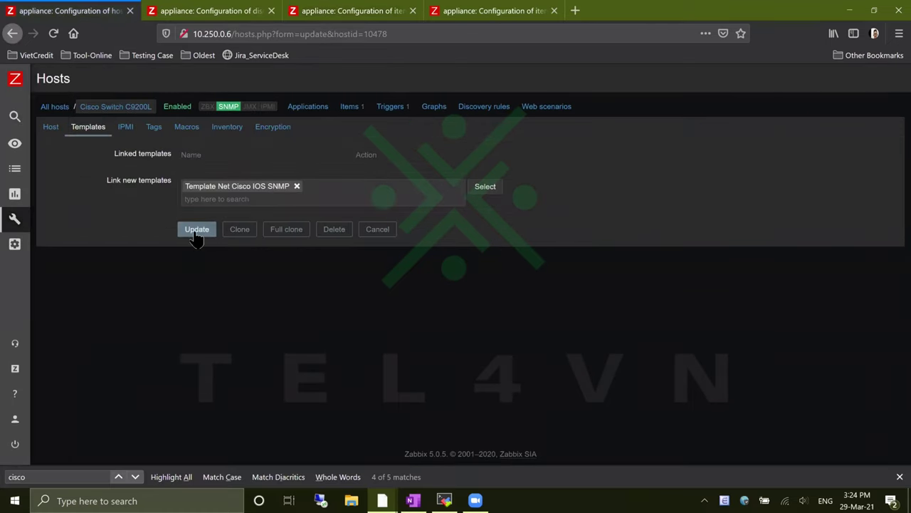
pyautogui.click(197, 235)
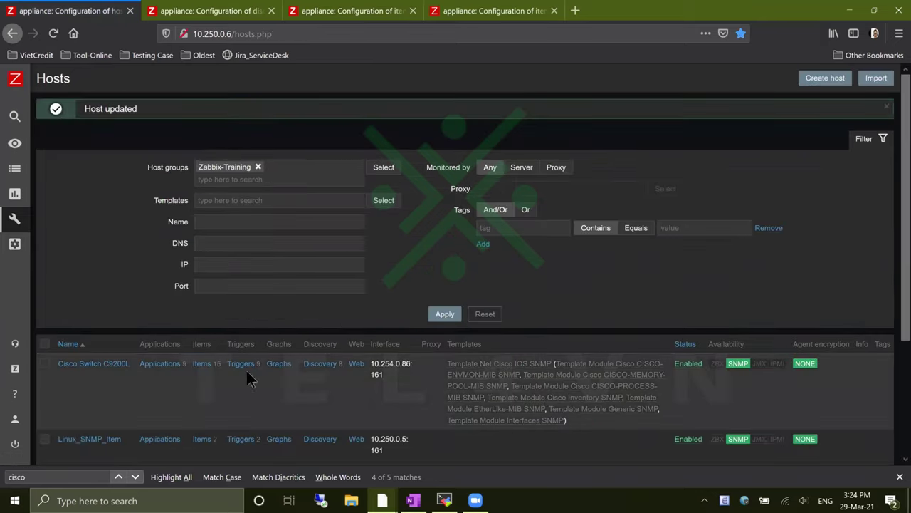
pyautogui.click(249, 221)
pyautogui.write('cisco')
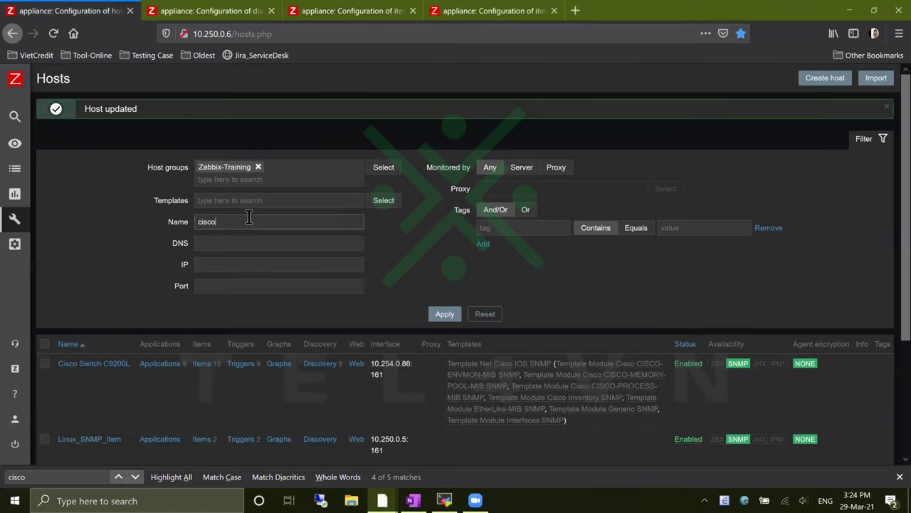
pyautogui.press('Return')
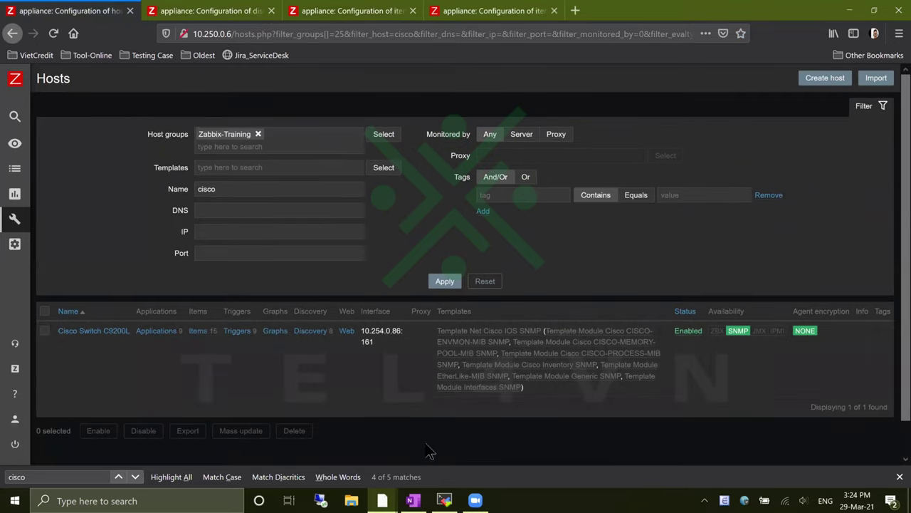
pyautogui.press('super')
# Launch Snipping Tool and capture a snip of the Cisco host table
pyautogui.write('sni')
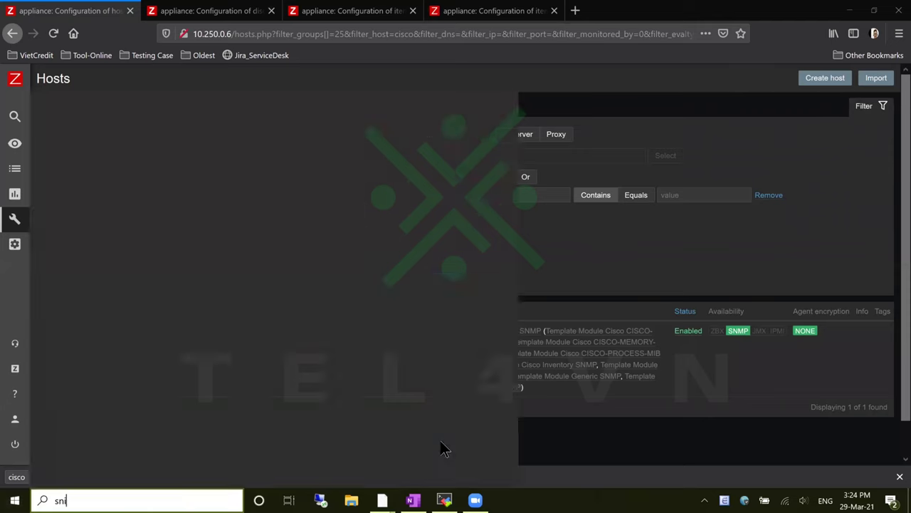
pyautogui.press('Return')
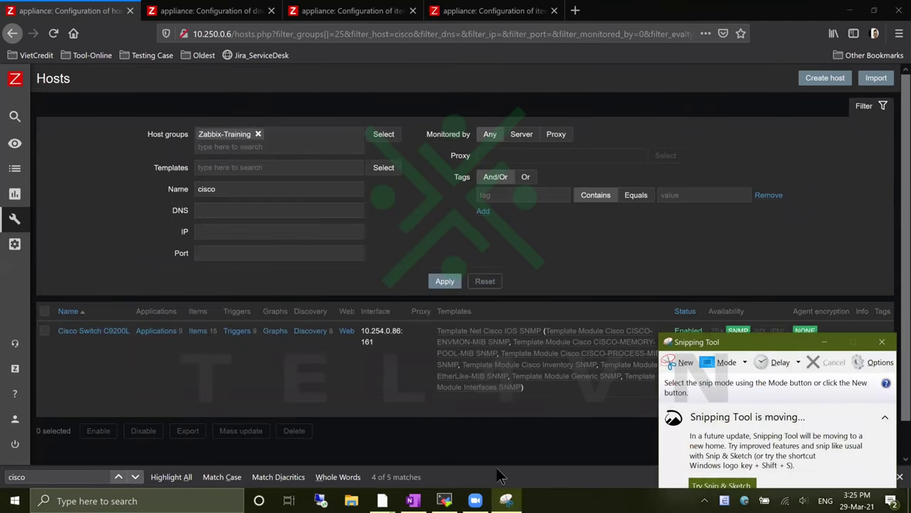
pyautogui.click(677, 364)
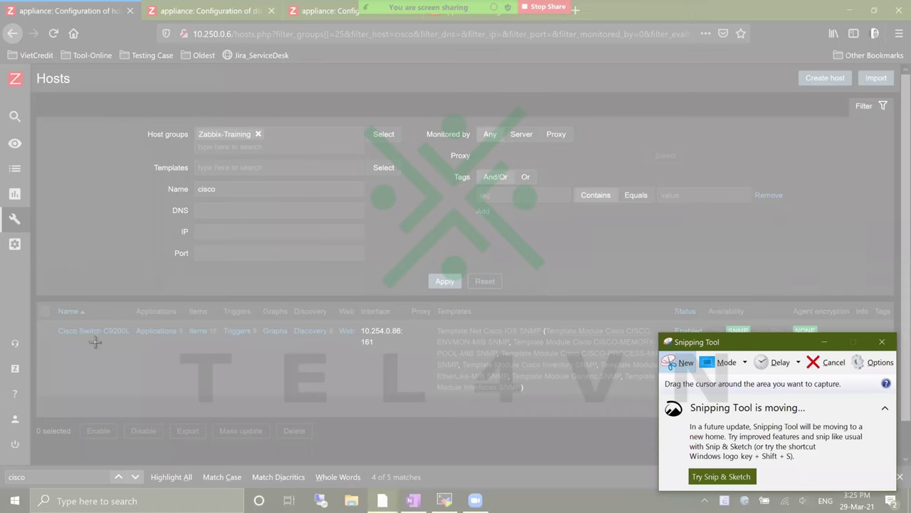
pyautogui.moveTo(43, 304); pyautogui.dragTo(899, 411)
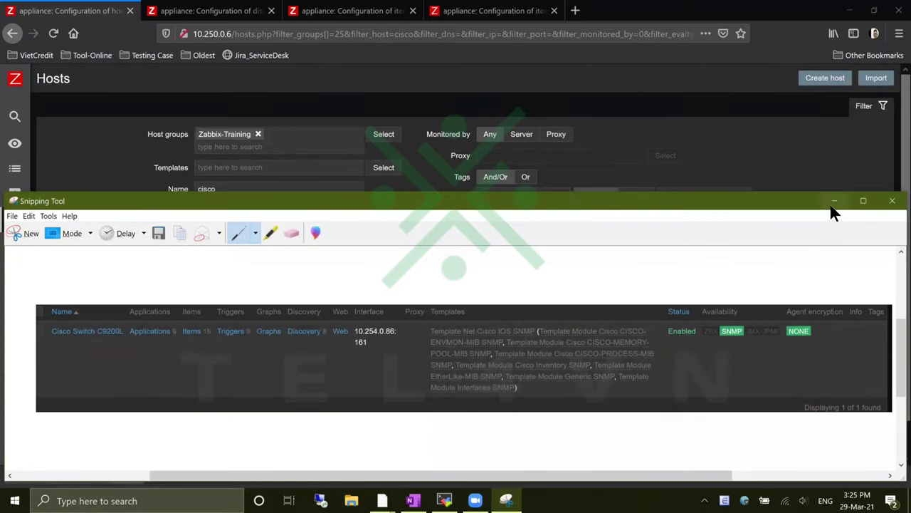
pyautogui.click(834, 201)
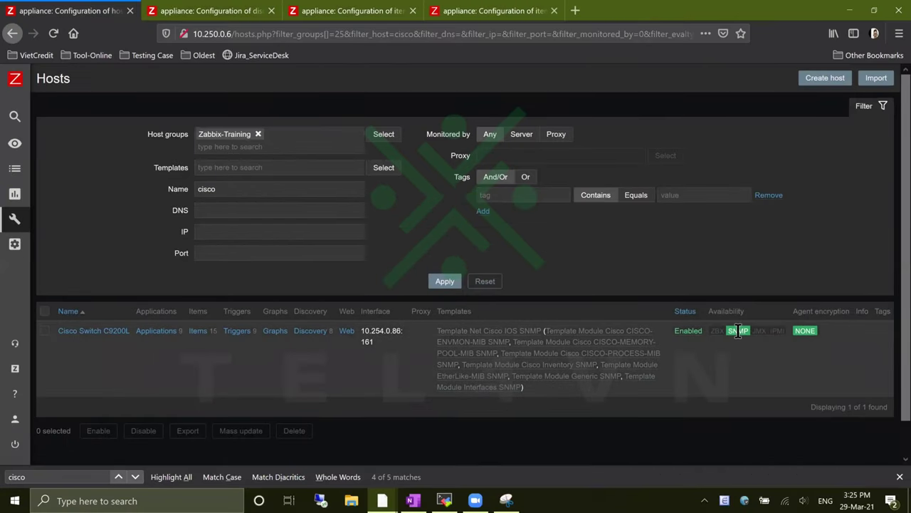
# Circle the host row's links, including Applications, in blue ink on the snip
pyautogui.doubleClick(738, 330)
pyautogui.click(449, 406)
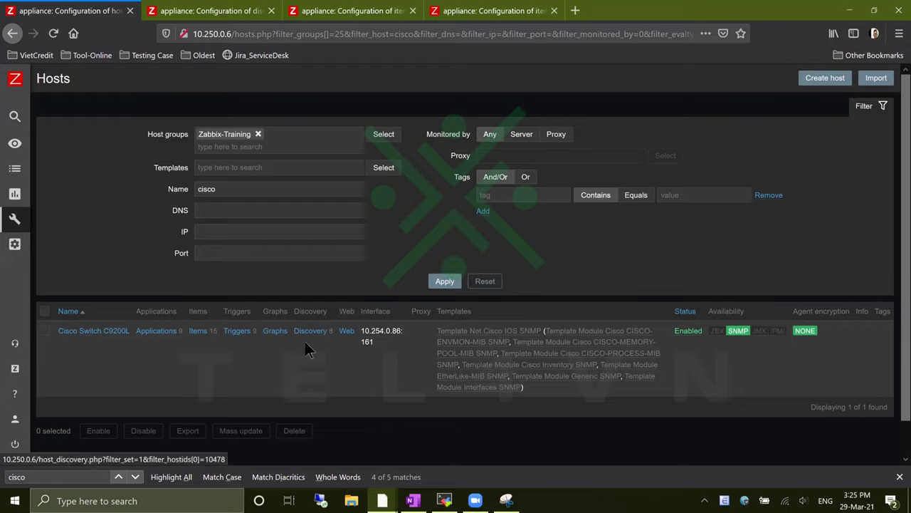
pyautogui.click(507, 500)
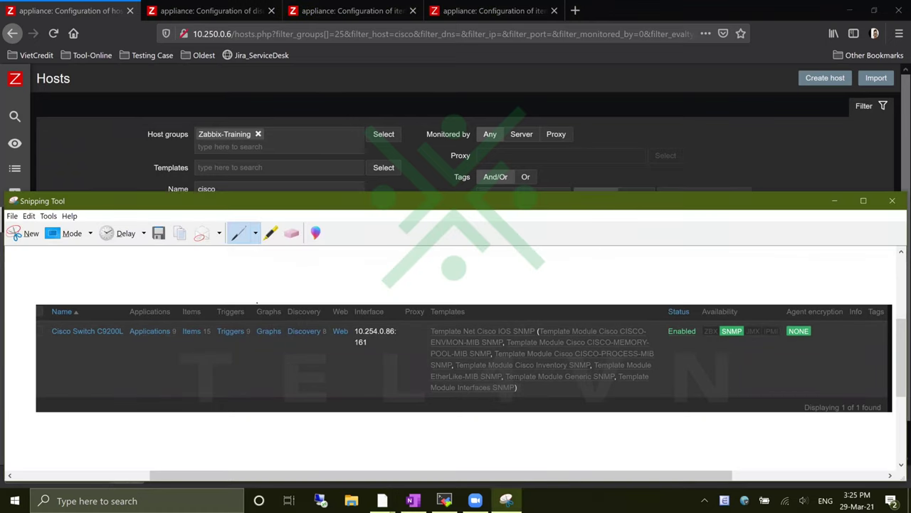
pyautogui.moveTo(118, 334)
pyautogui.mouseDown()
pyautogui.moveTo(213, 345)
pyautogui.moveTo(421, 331)
pyautogui.moveTo(287, 329)
pyautogui.mouseUp()
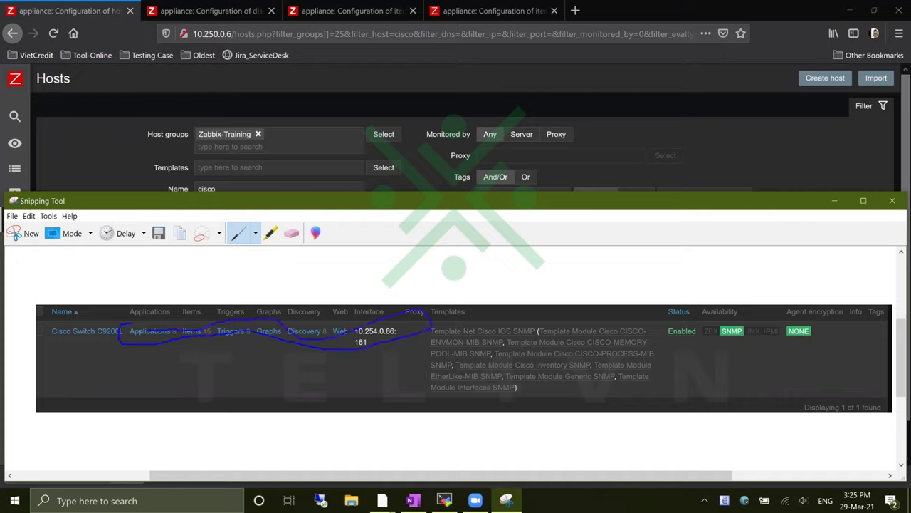
pyautogui.moveTo(139, 330); pyautogui.dragTo(153, 345)
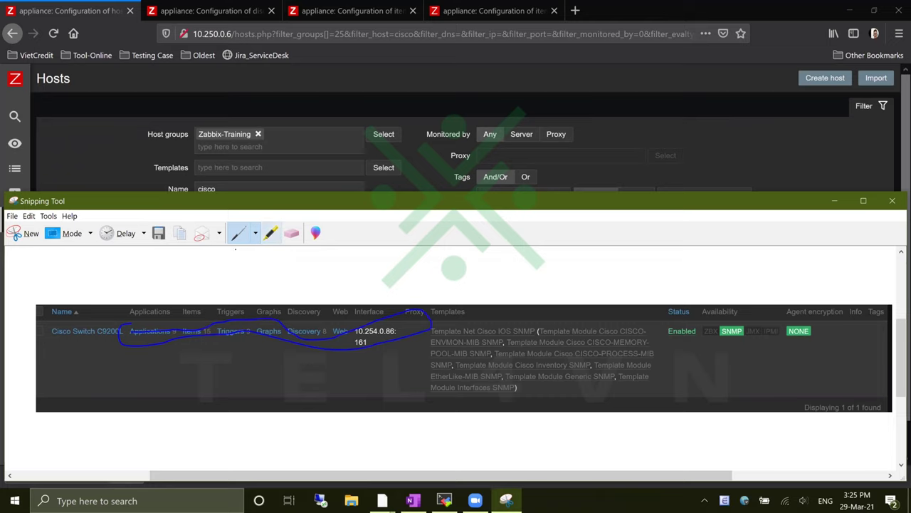
pyautogui.click(835, 201)
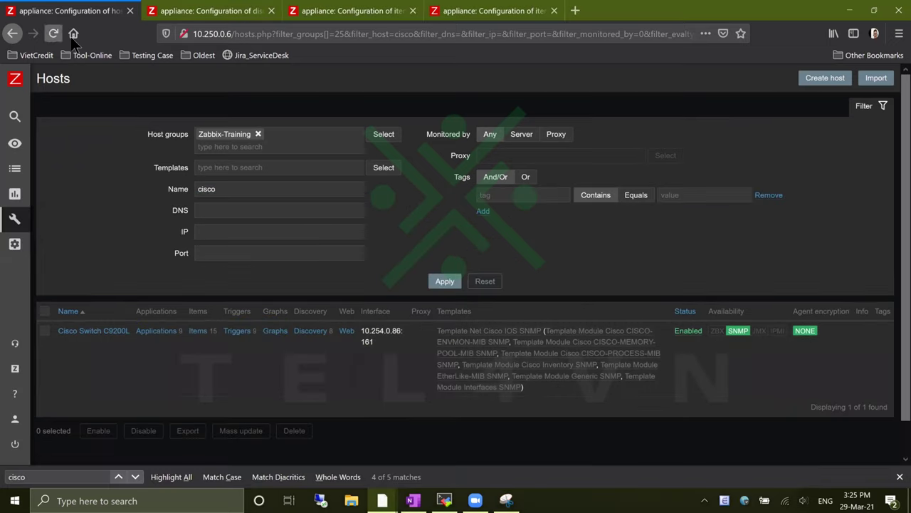
# Close the three extra Zabbix tabs and reload the hosts page to refresh the counts
pyautogui.middleClick(261, 18)
pyautogui.middleClick(261, 18)
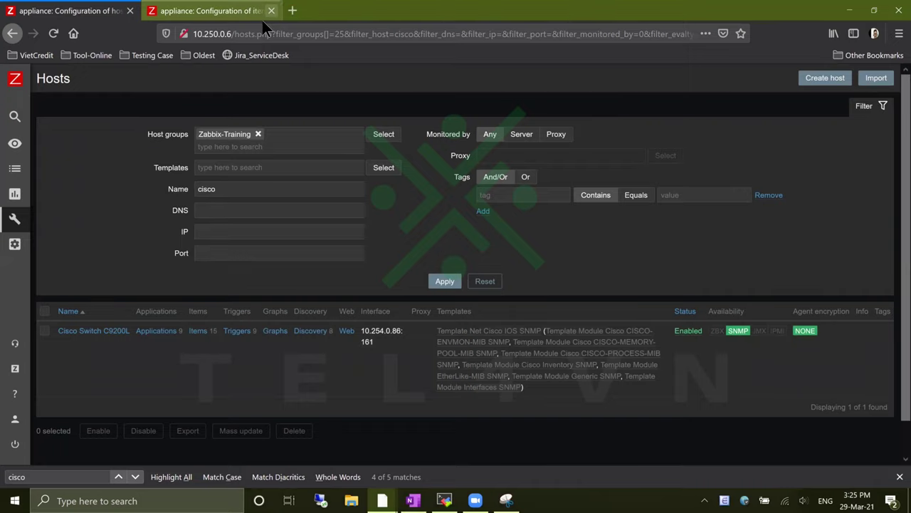
pyautogui.middleClick(261, 18)
pyautogui.click(61, 35)
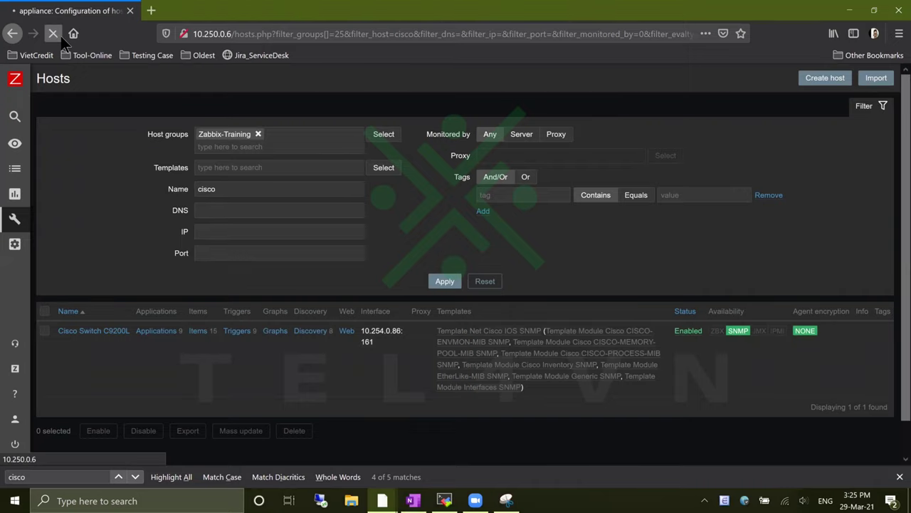
pyautogui.click(60, 35)
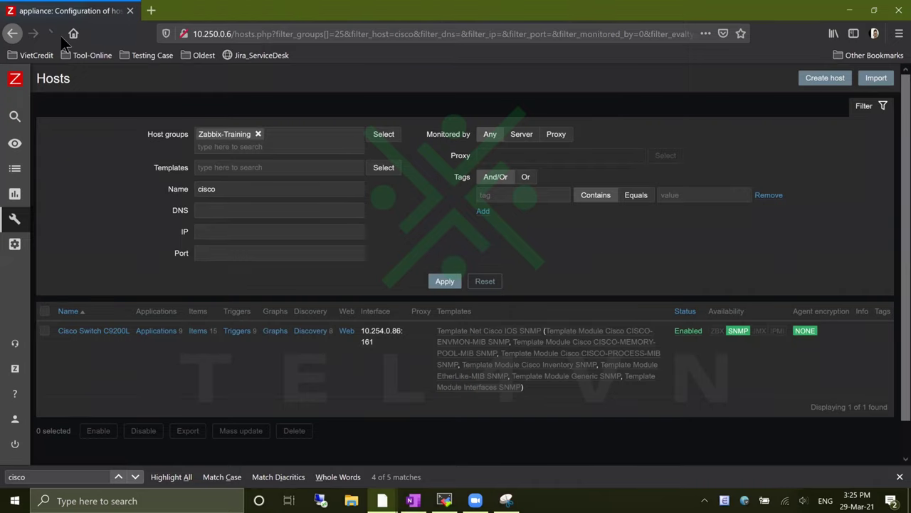
pyautogui.click(60, 35)
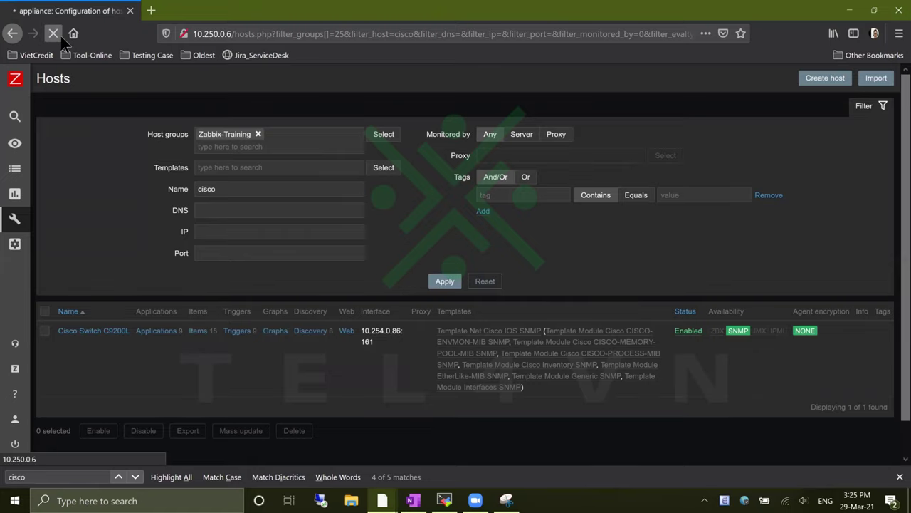
pyautogui.click(60, 35)
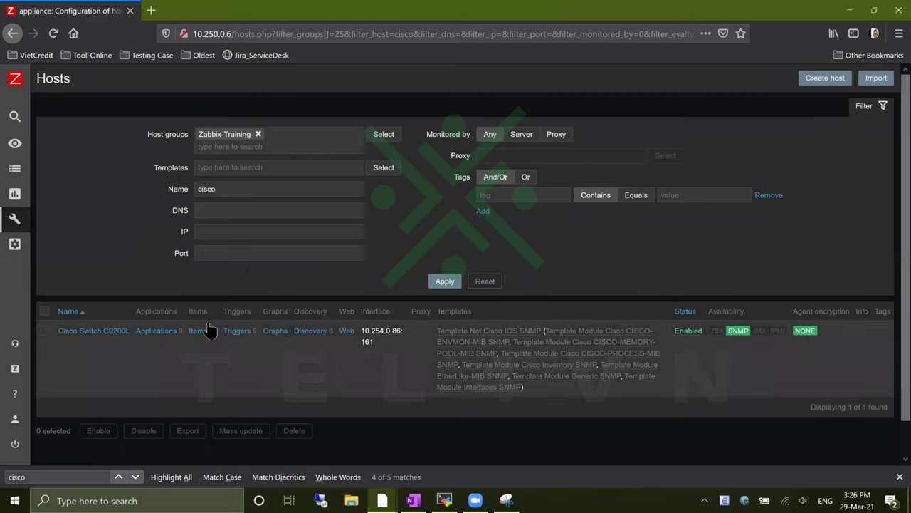
pyautogui.click(52, 33)
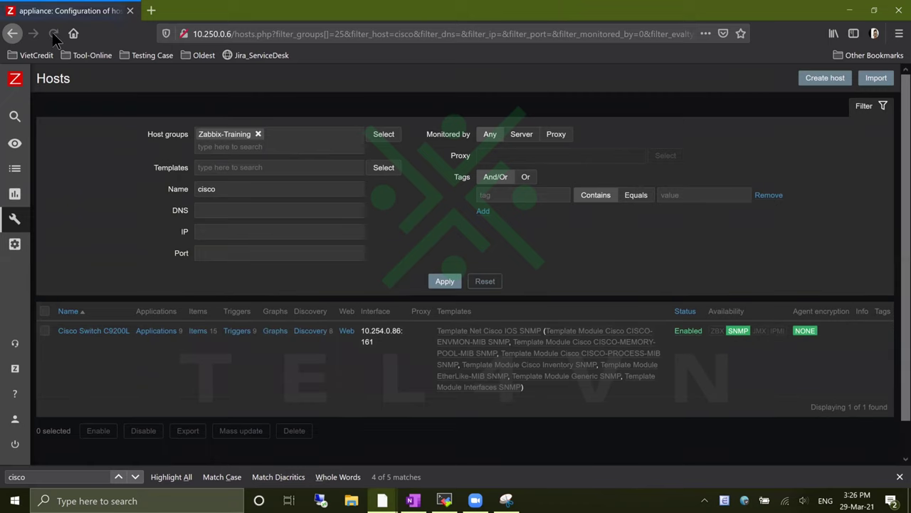
# In the switch's SSH session, enter configuration mode for interface GigabitEthernet 1/0/10
pyautogui.click(444, 500)
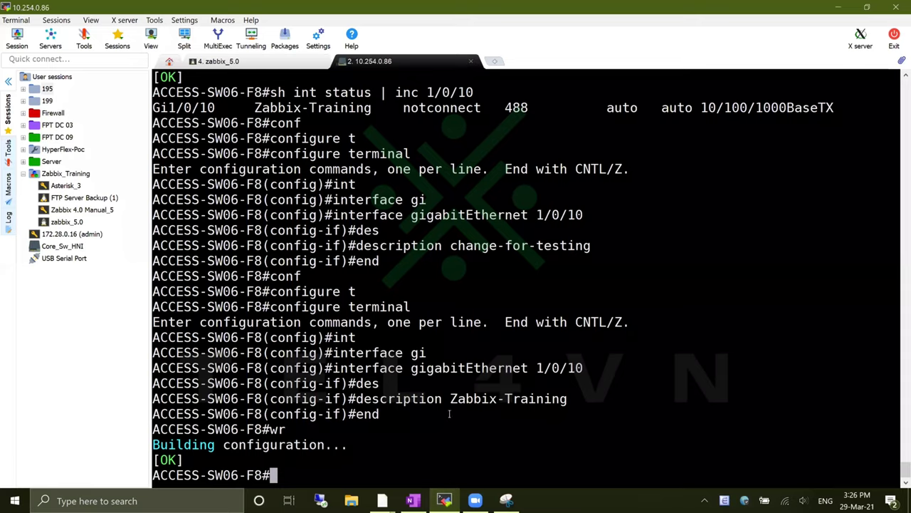
pyautogui.click(263, 62)
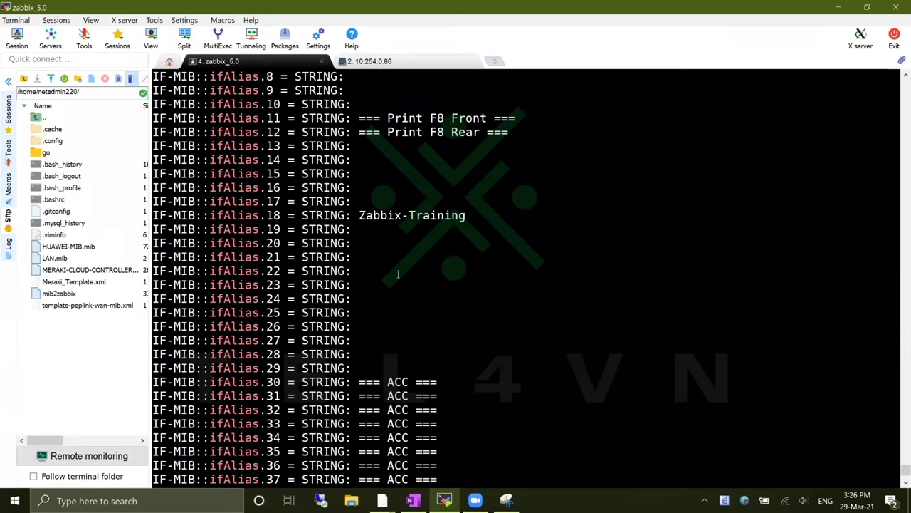
pyautogui.click(385, 63)
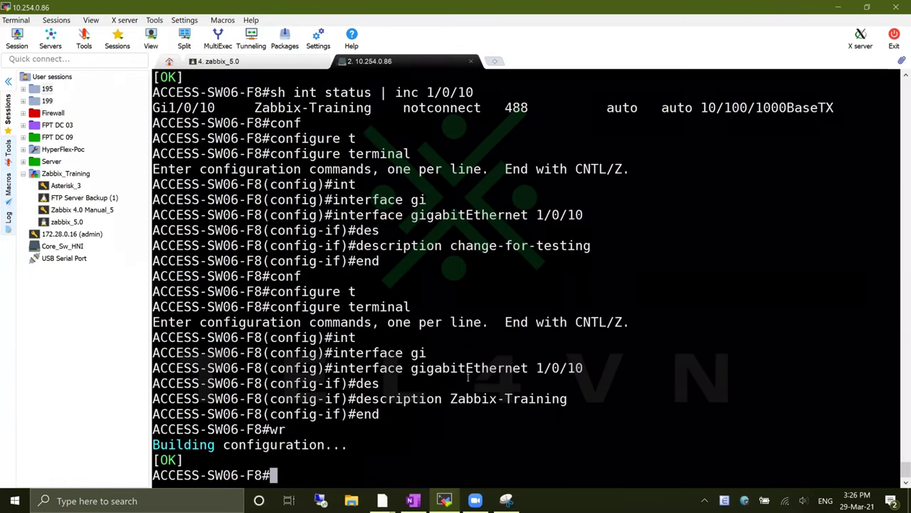
pyautogui.write('conf t')
pyautogui.press('Return')
pyautogui.write('in')
pyautogui.press('Tab')
pyautogui.write('g')
pyautogui.press('Tab')
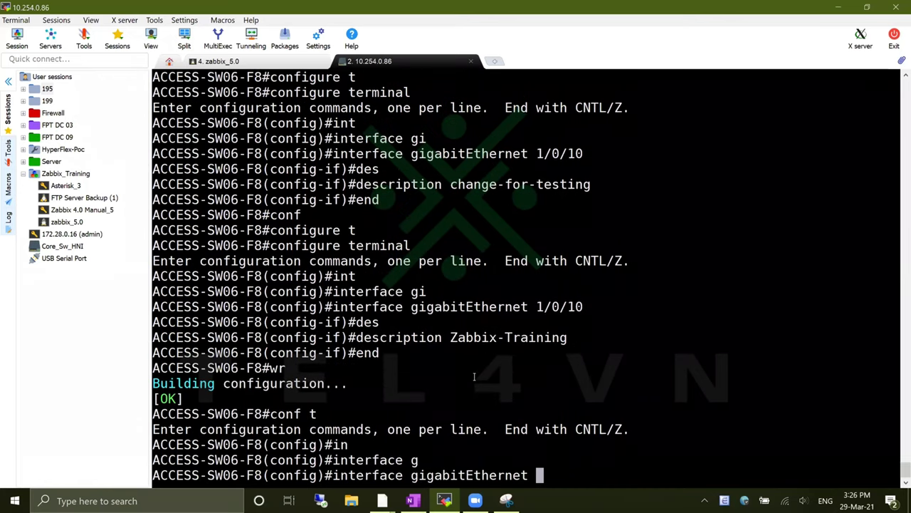
pyautogui.write('1/0/10')
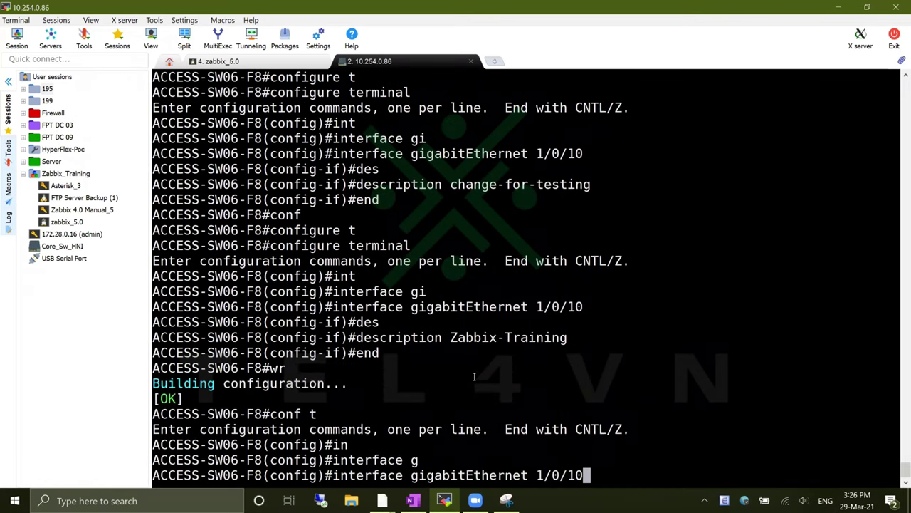
pyautogui.press('Return')
# Remove the port description, exit with 'end', and check 'sh int status | inc 1/0/10'
pyautogui.write('no des')
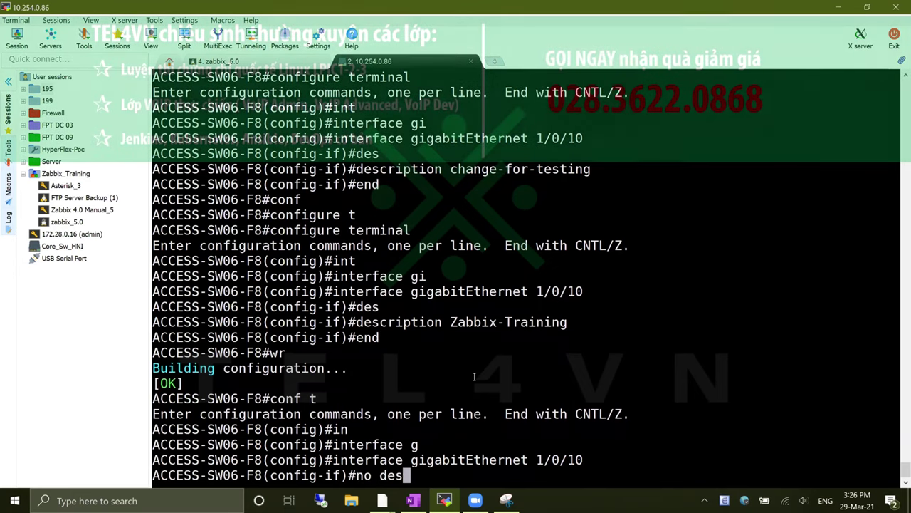
pyautogui.press('Tab')
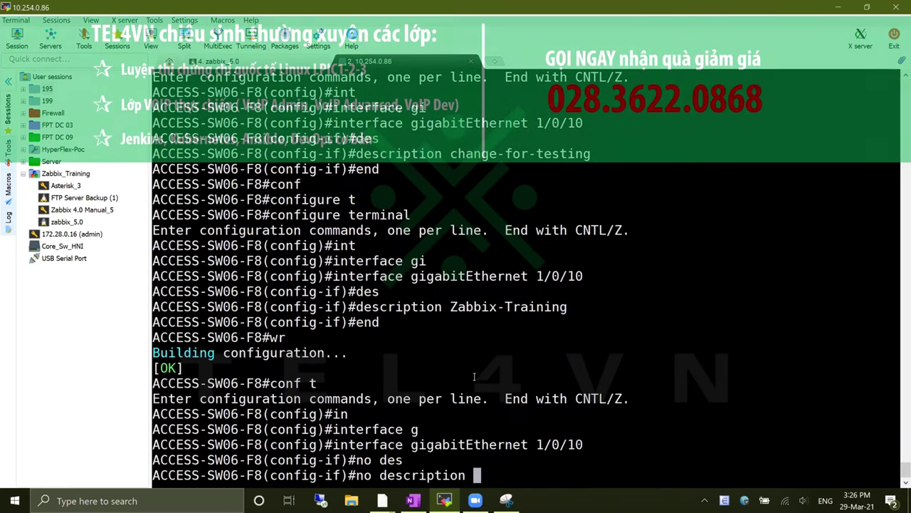
pyautogui.press('Return')
pyautogui.write('end')
pyautogui.press('Return')
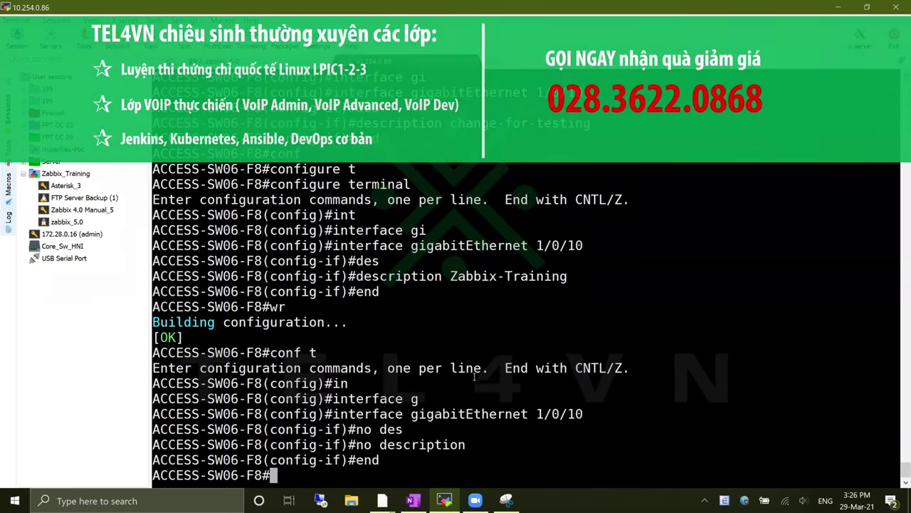
pyautogui.write('sh int status | inc 1/0/10')
pyautogui.press('Return')
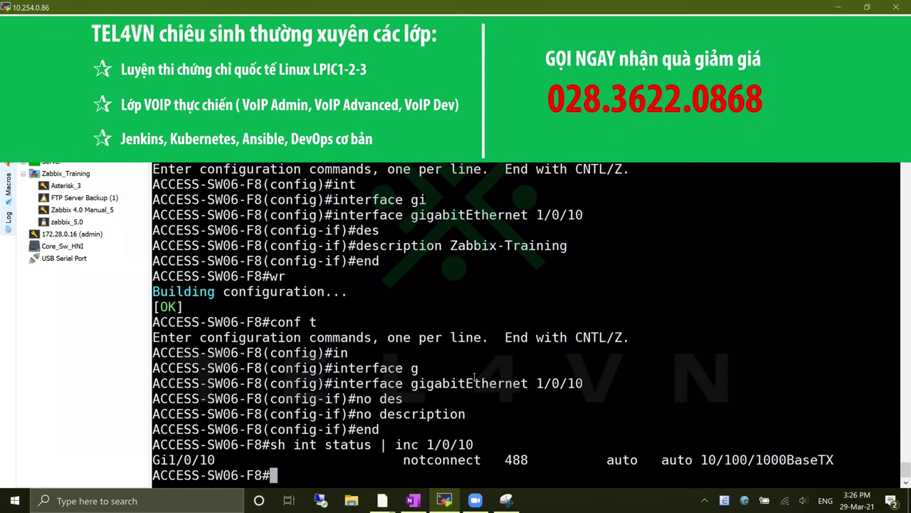
# Save the switch configuration with 'wr' and minimize MobaXterm
pyautogui.write('wr')
pyautogui.press('Return')
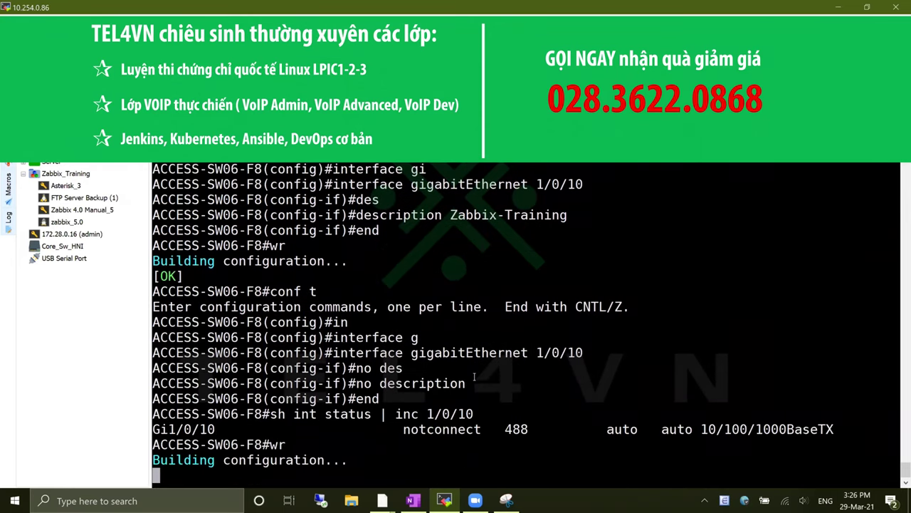
pyautogui.click(839, 7)
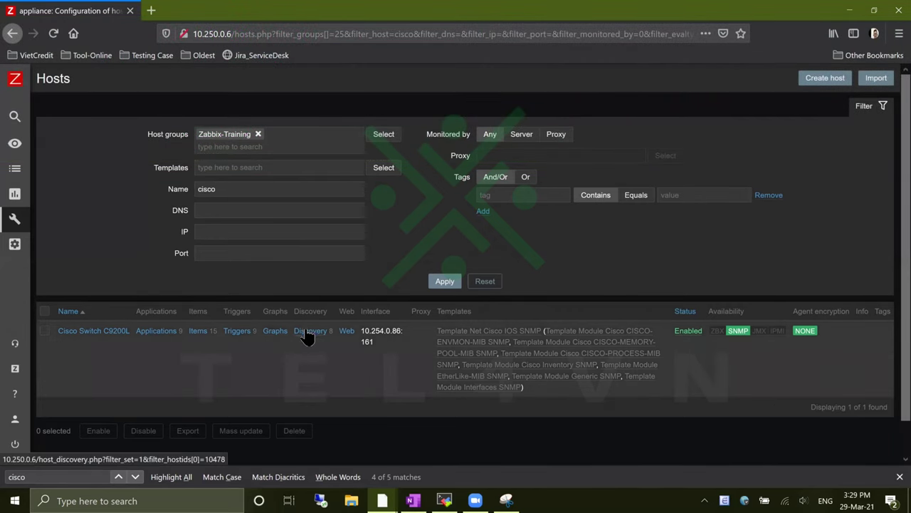
# Open the host's discovery rules and then the CPU Discovery rule in new tabs
pyautogui.rightClick(308, 331)
pyautogui.click(348, 337)
pyautogui.click(214, 11)
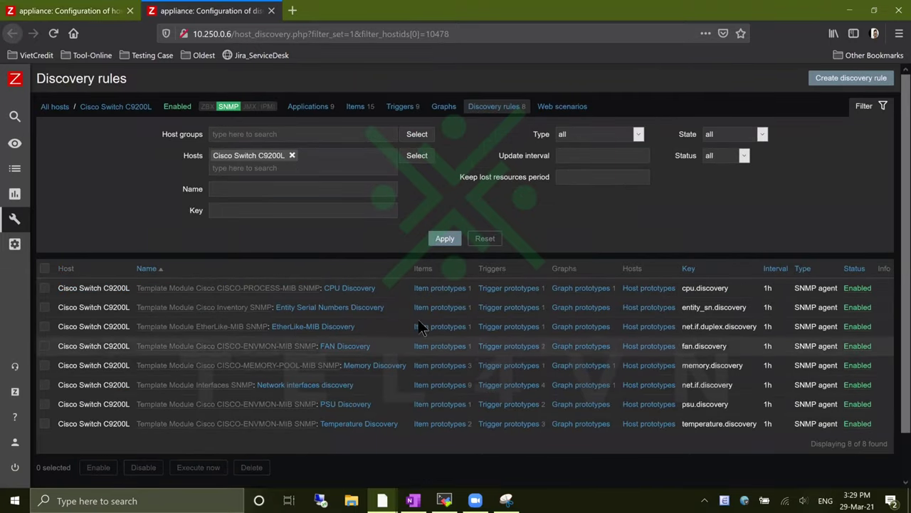
pyautogui.rightClick(354, 287)
pyautogui.click(366, 294)
pyautogui.rightClick(356, 314)
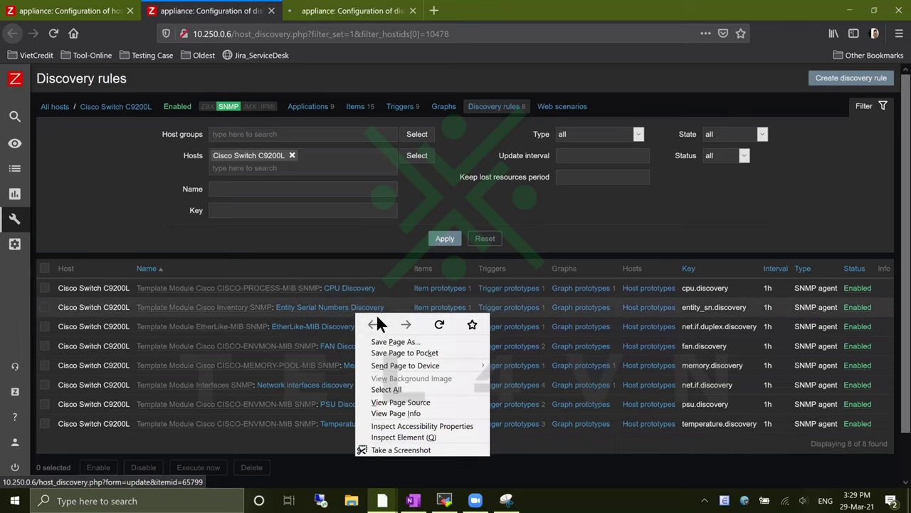
pyautogui.click(323, 18)
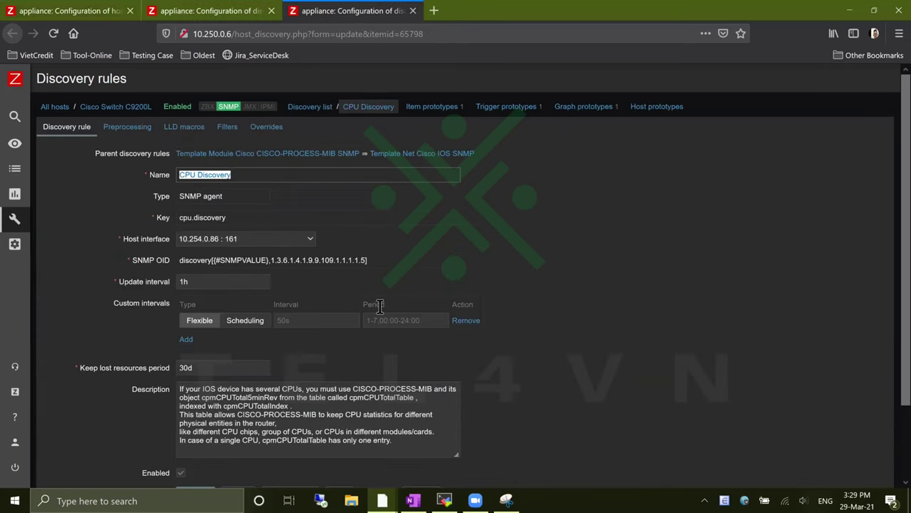
# Change CPU Discovery's update interval from 1h to 5m and save the rule
pyautogui.click(191, 281)
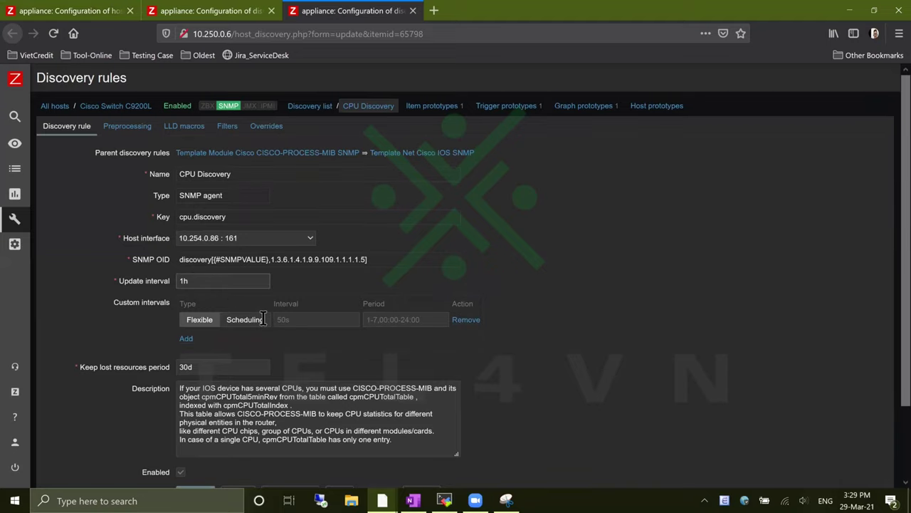
pyautogui.scroll(-2, 266, 323)
pyautogui.scroll(2, 267, 322)
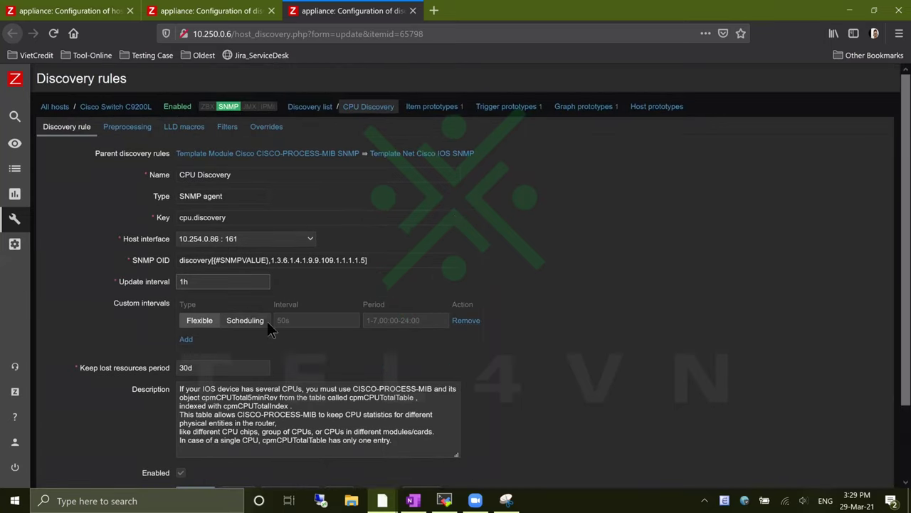
pyautogui.moveTo(130, 368); pyautogui.dragTo(152, 368)
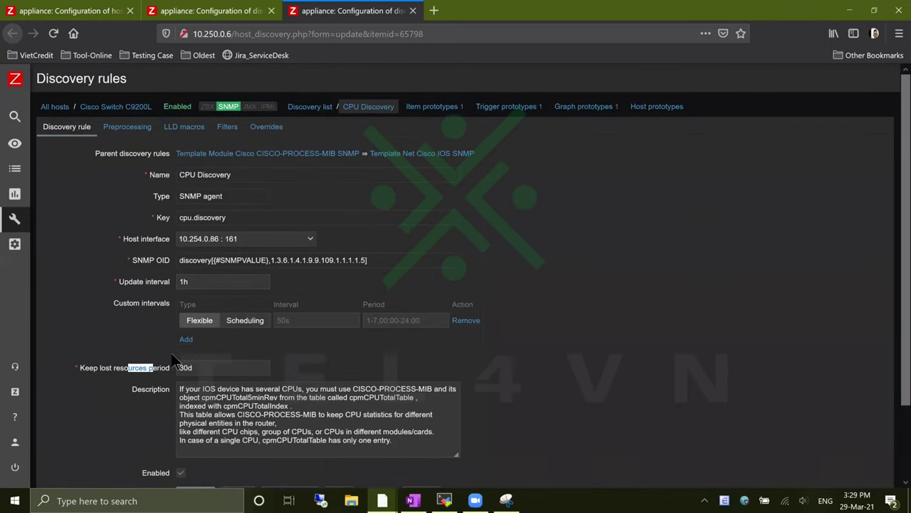
pyautogui.doubleClick(197, 282)
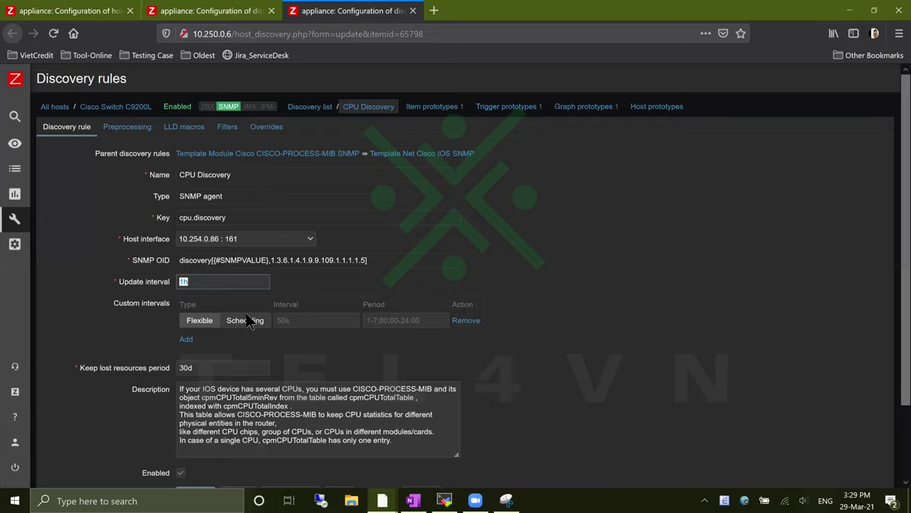
pyautogui.write('5m')
pyautogui.scroll(-2, 246, 314)
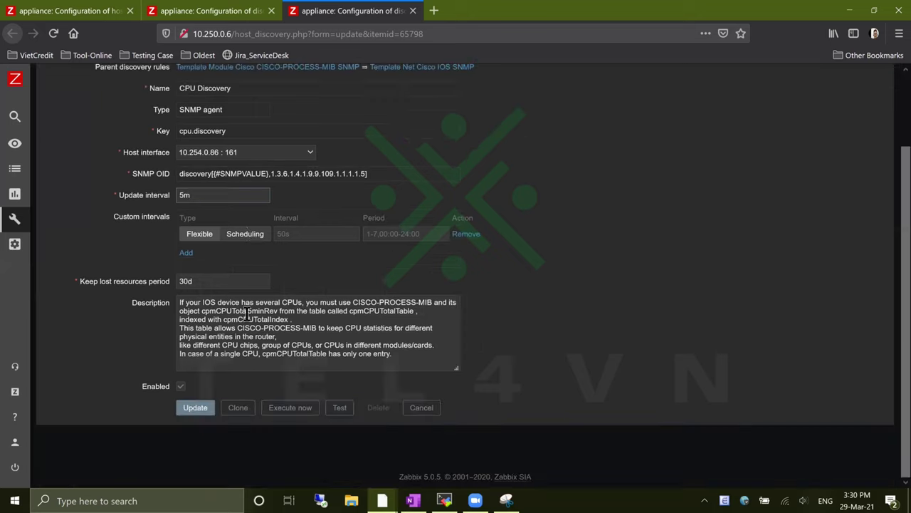
pyautogui.click(197, 407)
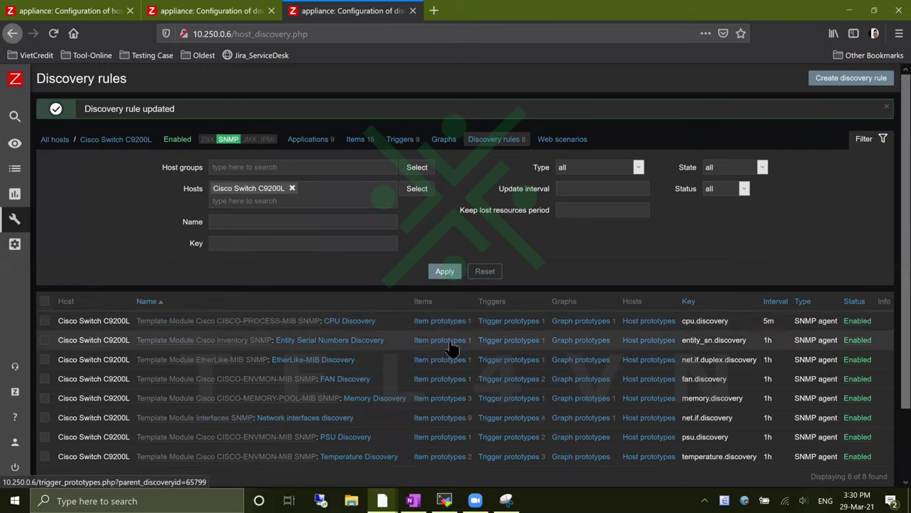
# Execute CPU Discovery now, then set its update interval back to 1h and save
pyautogui.click(364, 322)
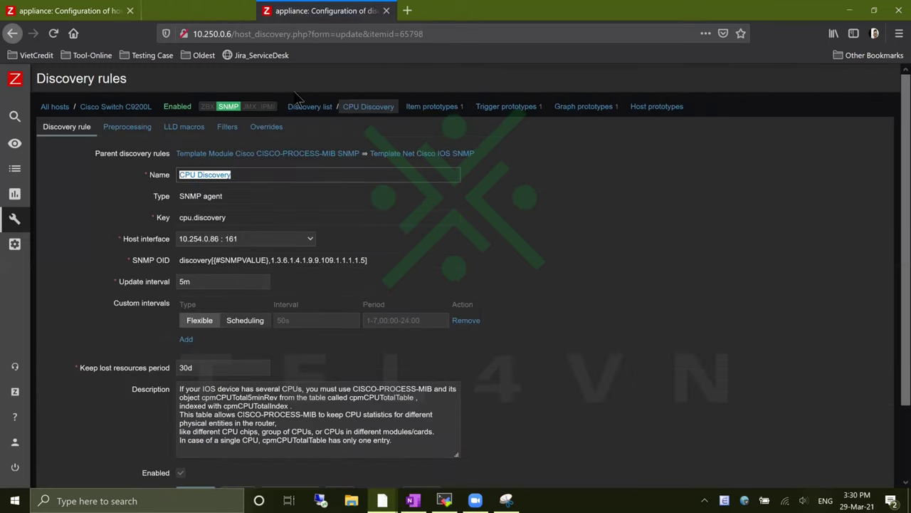
pyautogui.scroll(-2, 316, 404)
pyautogui.click(303, 411)
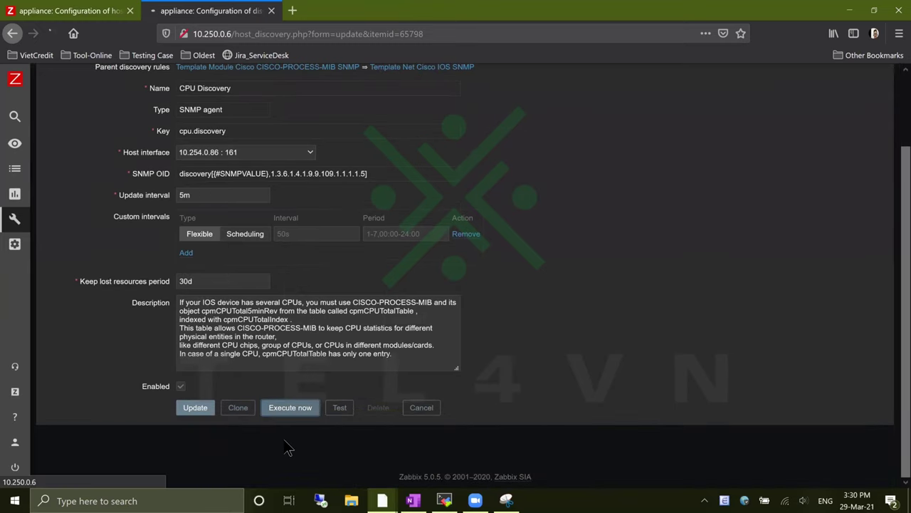
pyautogui.scroll(-3, 319, 385)
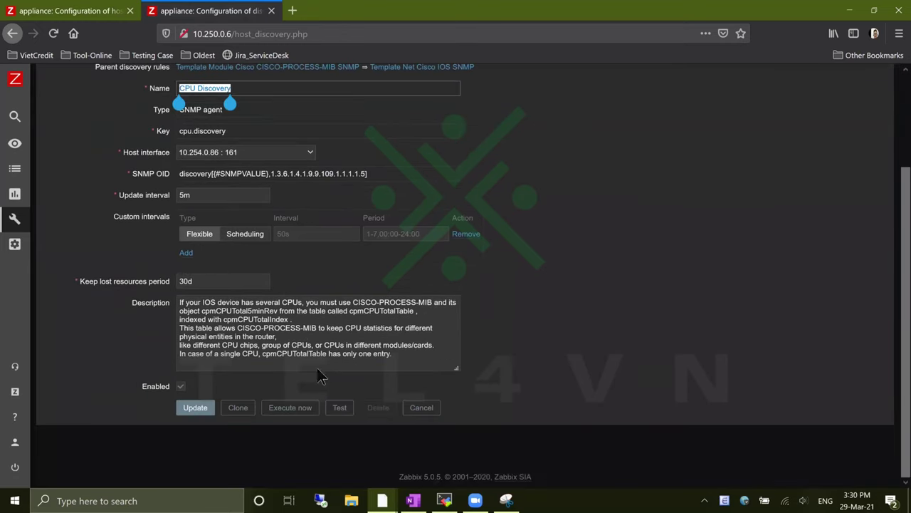
pyautogui.doubleClick(194, 196)
pyautogui.write('1')
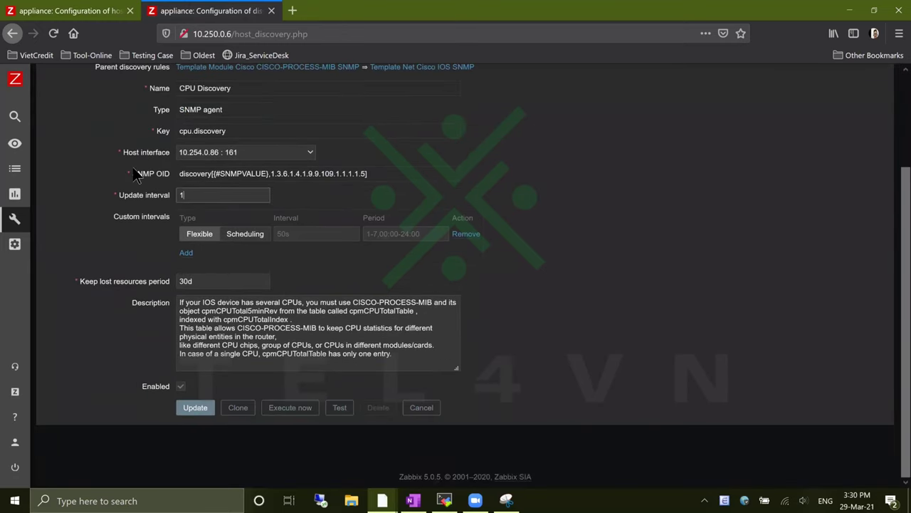
pyautogui.write('h')
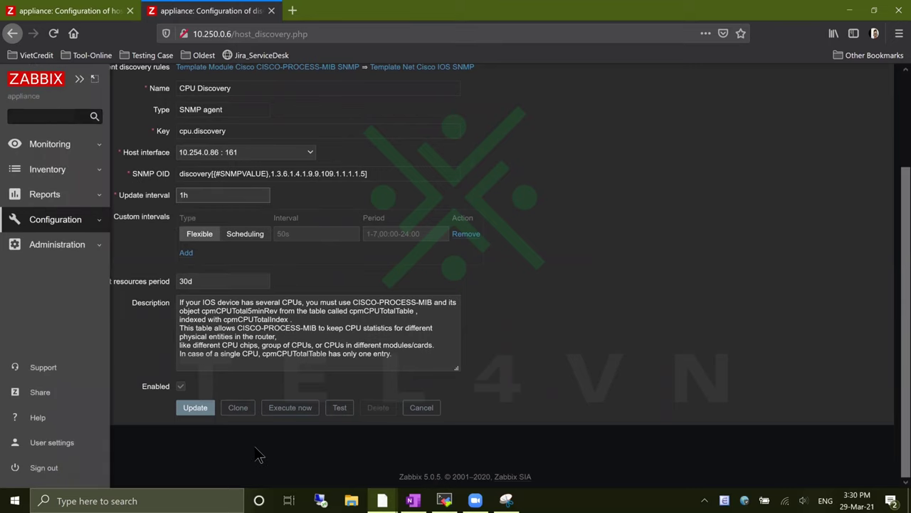
pyautogui.click(205, 407)
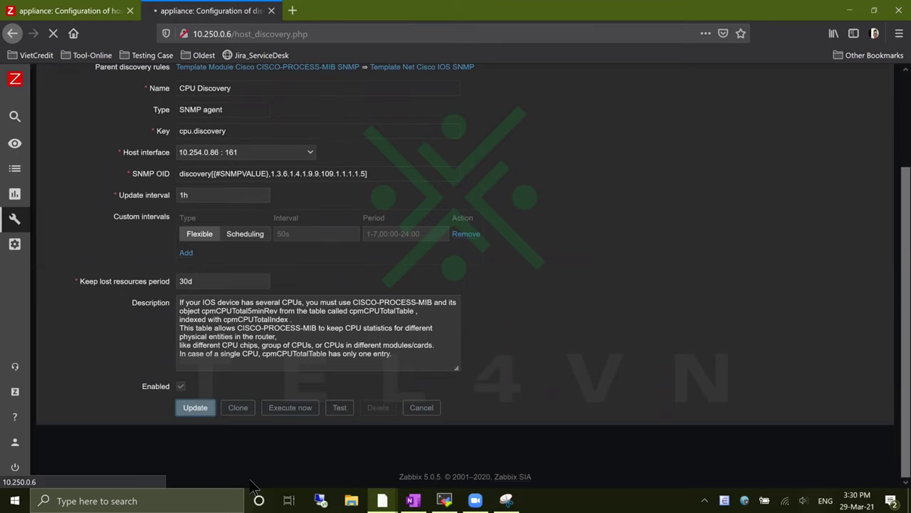
# Execute the Entity Serial Numbers and EtherLike-MIB discovery rules now
pyautogui.click(317, 343)
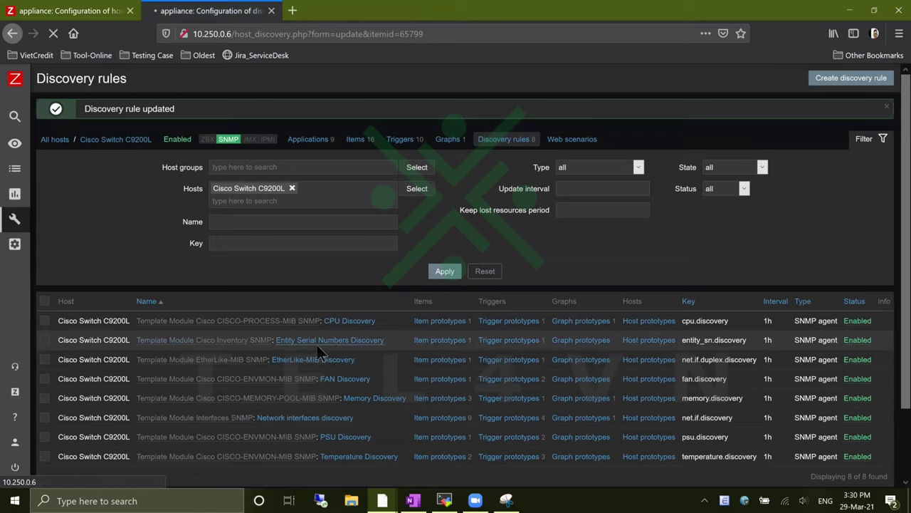
pyautogui.scroll(-3, 301, 430)
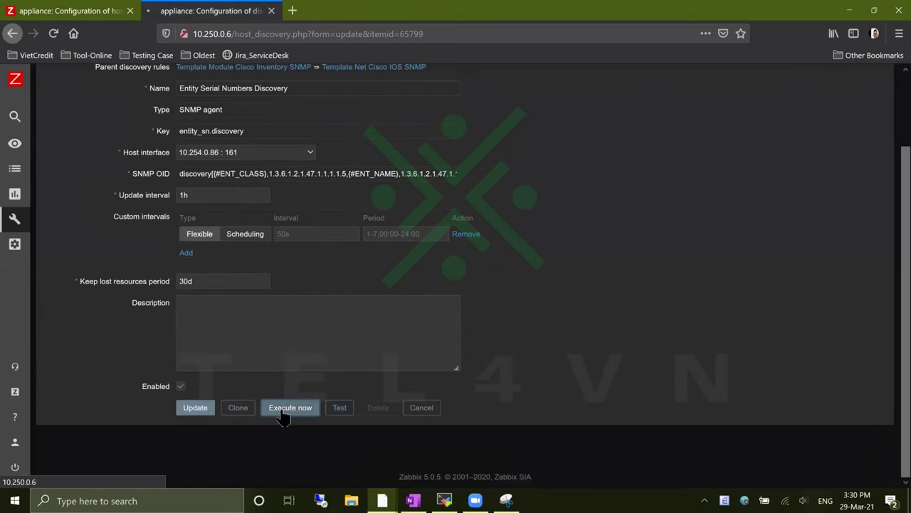
pyautogui.click(289, 408)
pyautogui.scroll(-3, 430, 431)
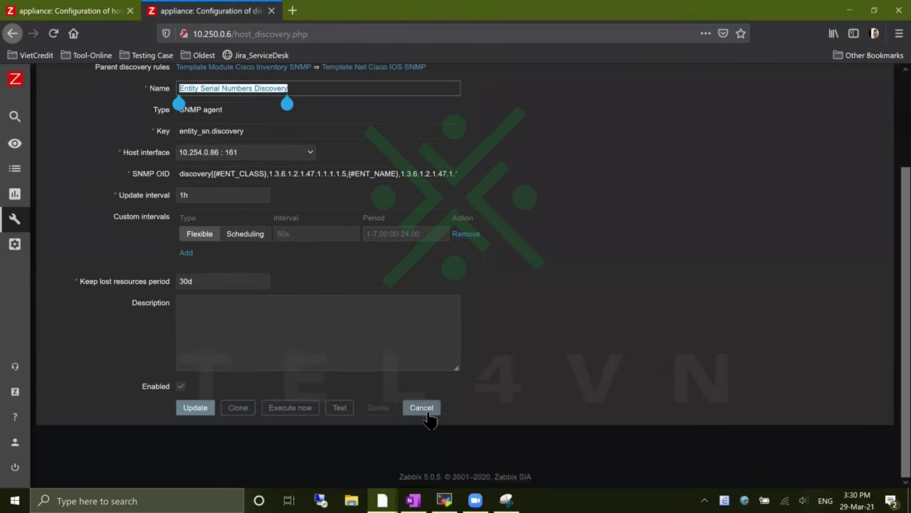
pyautogui.click(426, 410)
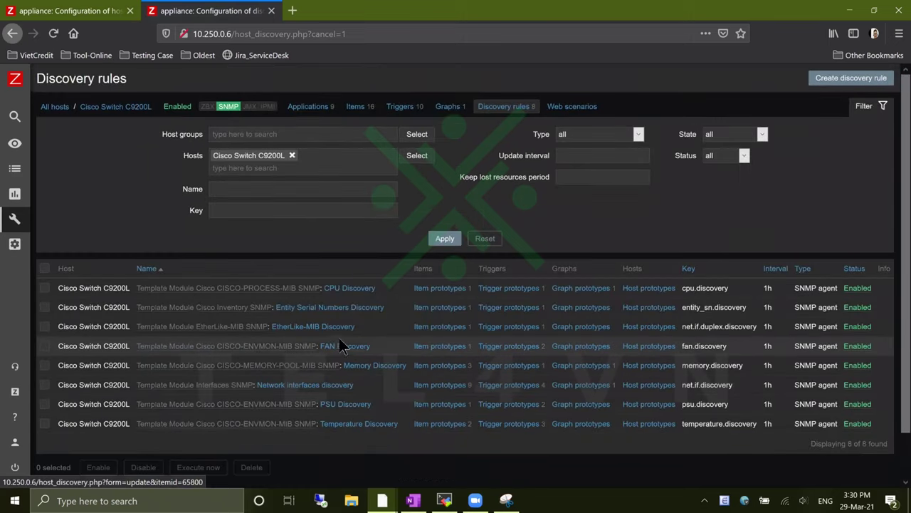
pyautogui.click(336, 330)
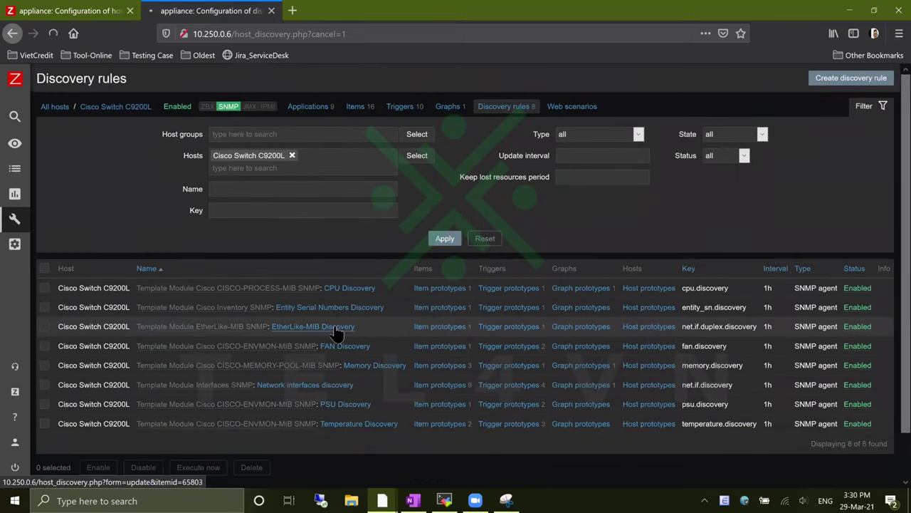
pyautogui.scroll(-2, 384, 440)
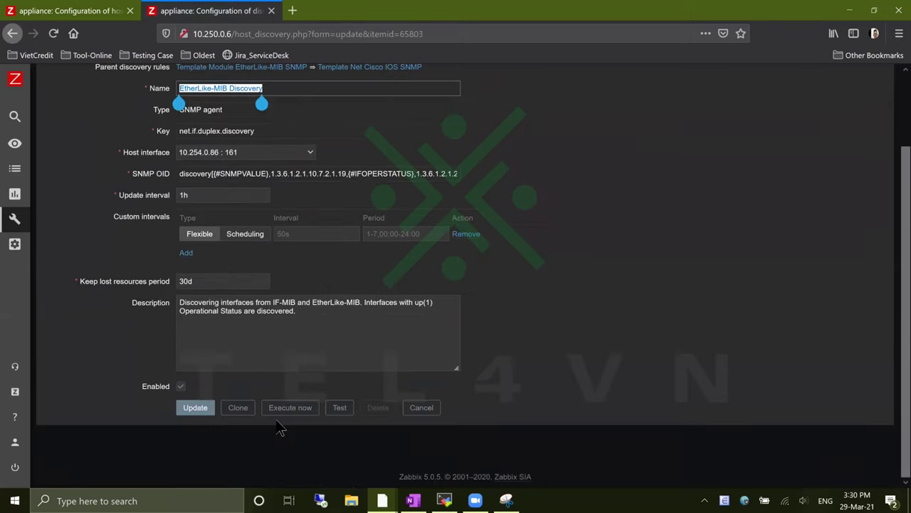
pyautogui.click(289, 411)
pyautogui.scroll(-2, 420, 437)
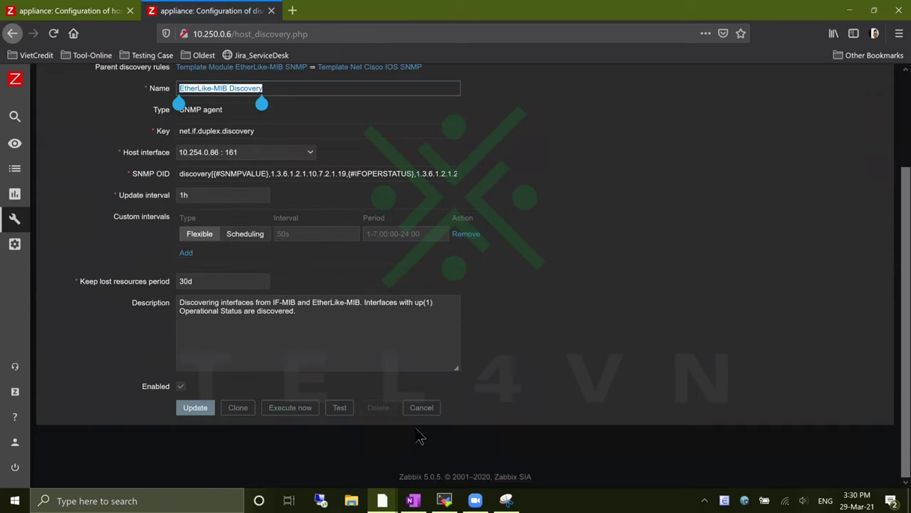
pyautogui.click(423, 409)
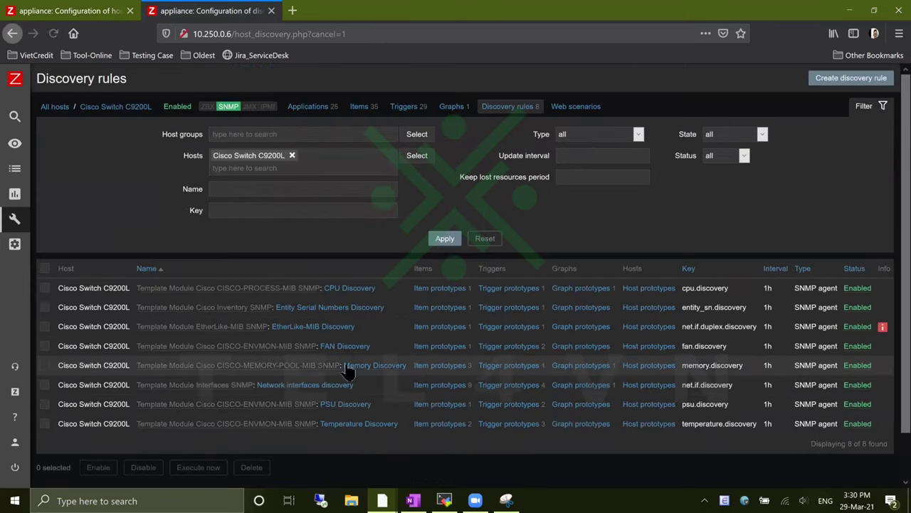
# Execute the FAN and Memory discovery rules now
pyautogui.click(360, 349)
pyautogui.scroll(-2, 299, 417)
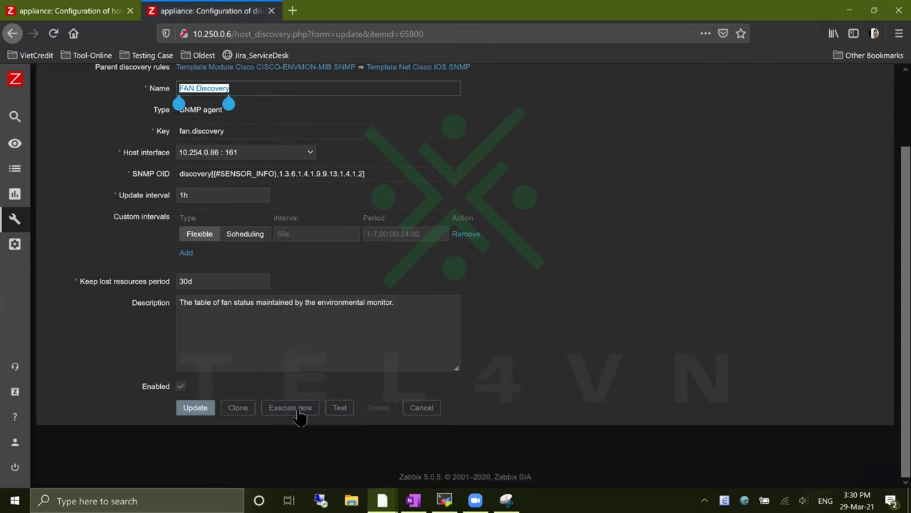
pyautogui.click(297, 413)
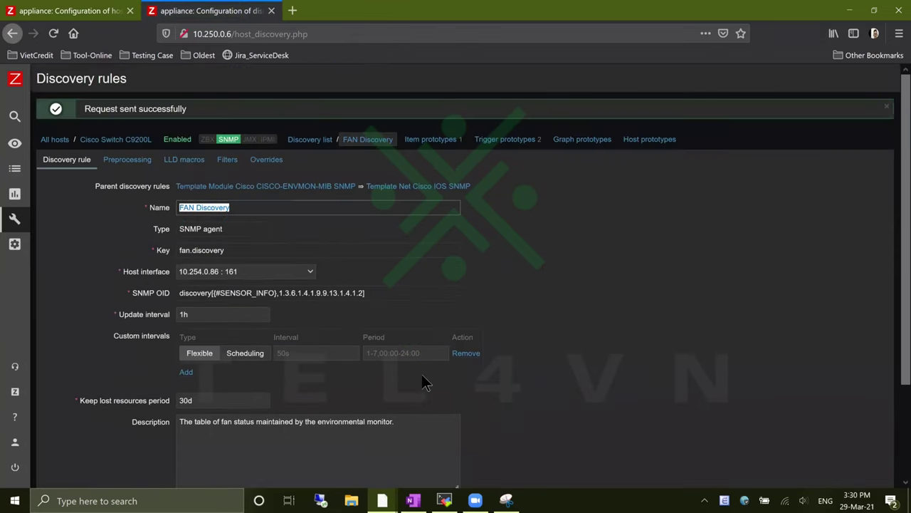
pyautogui.scroll(-3, 425, 383)
pyautogui.click(424, 411)
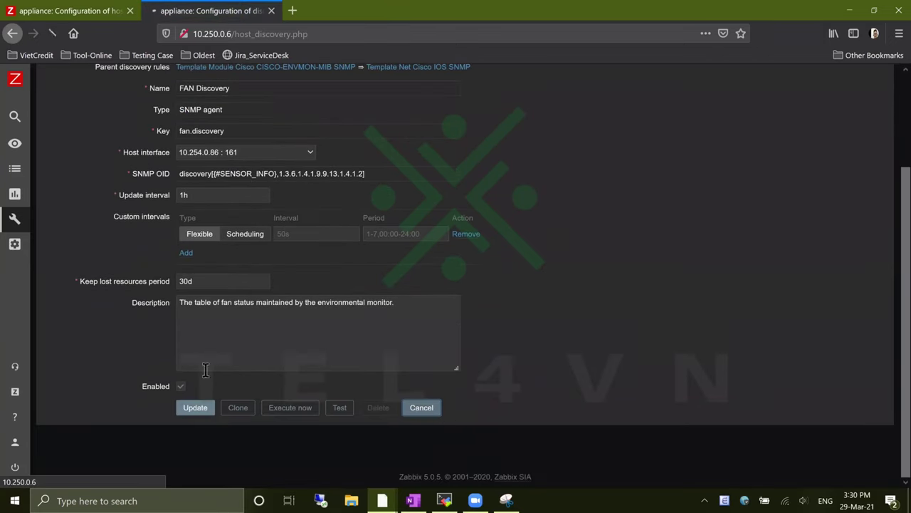
pyautogui.click(356, 367)
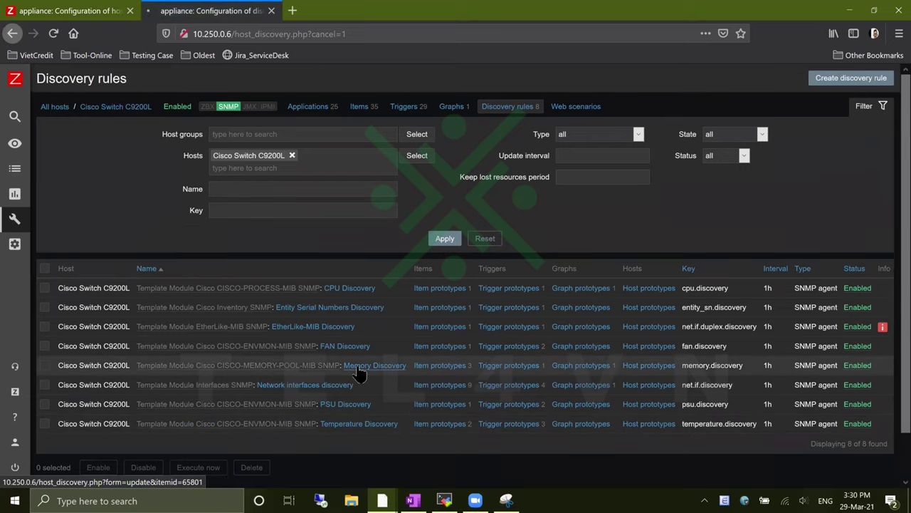
pyautogui.scroll(-2, 321, 421)
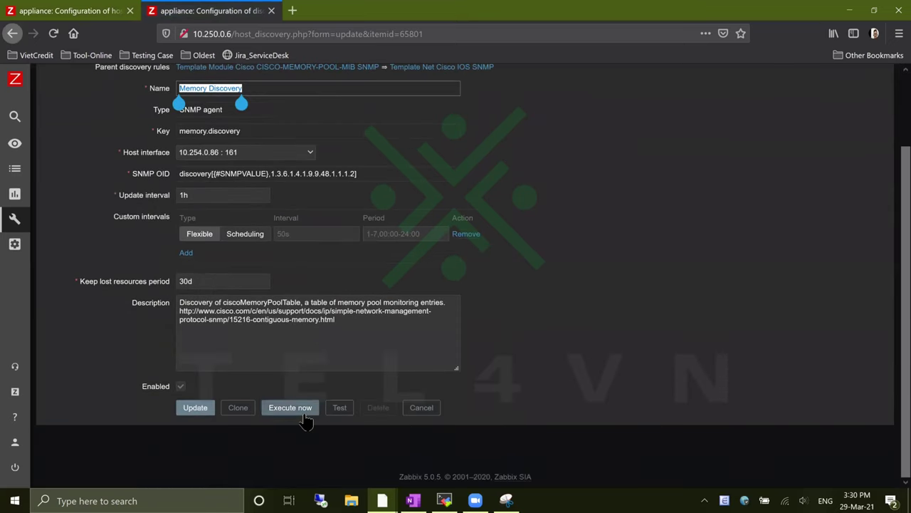
pyautogui.click(299, 409)
pyautogui.scroll(-3, 355, 396)
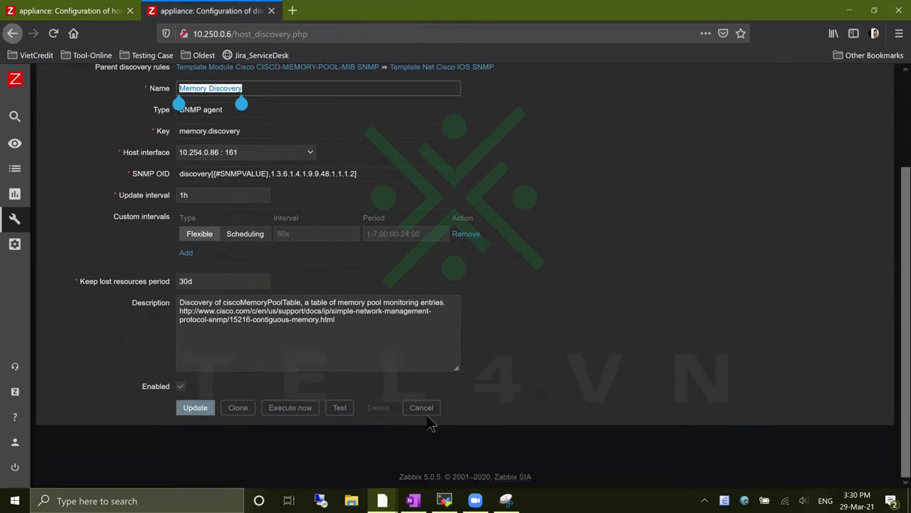
pyautogui.click(424, 412)
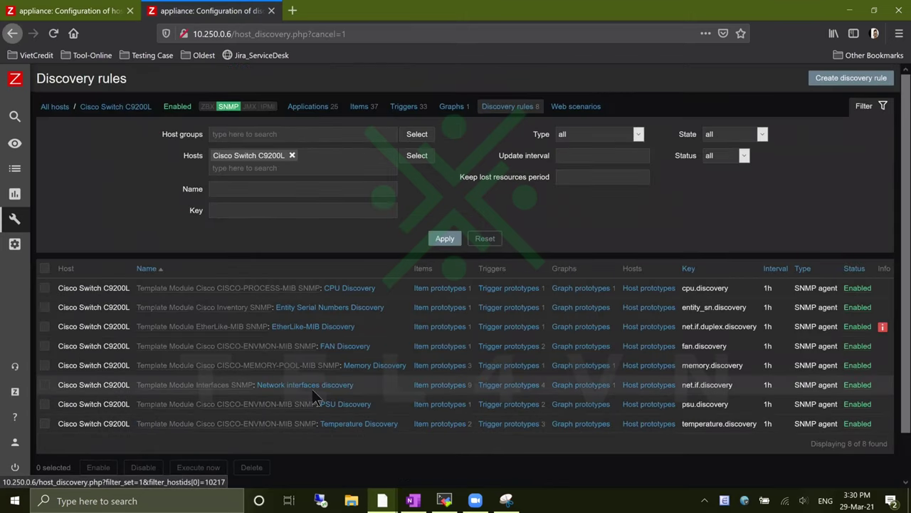
# Execute the Network interfaces and PSU discovery rules now
pyautogui.click(312, 385)
pyautogui.scroll(-3, 365, 393)
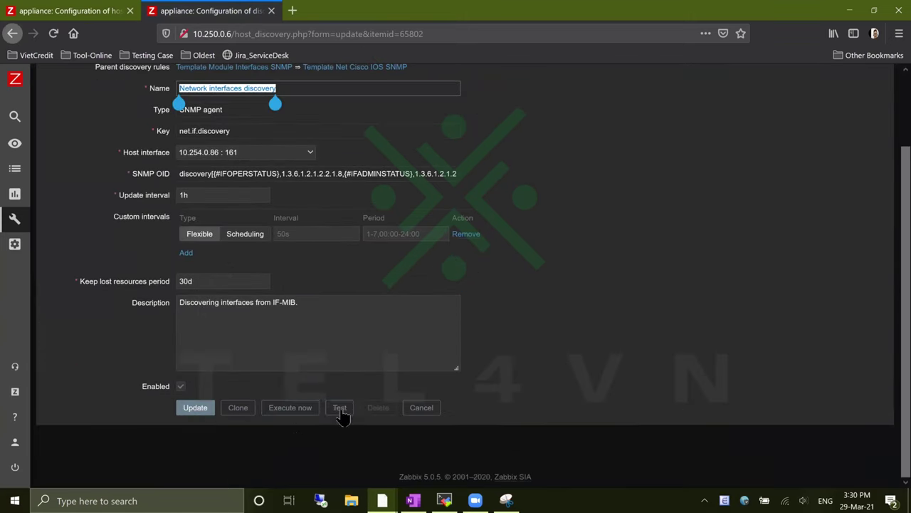
pyautogui.click(299, 410)
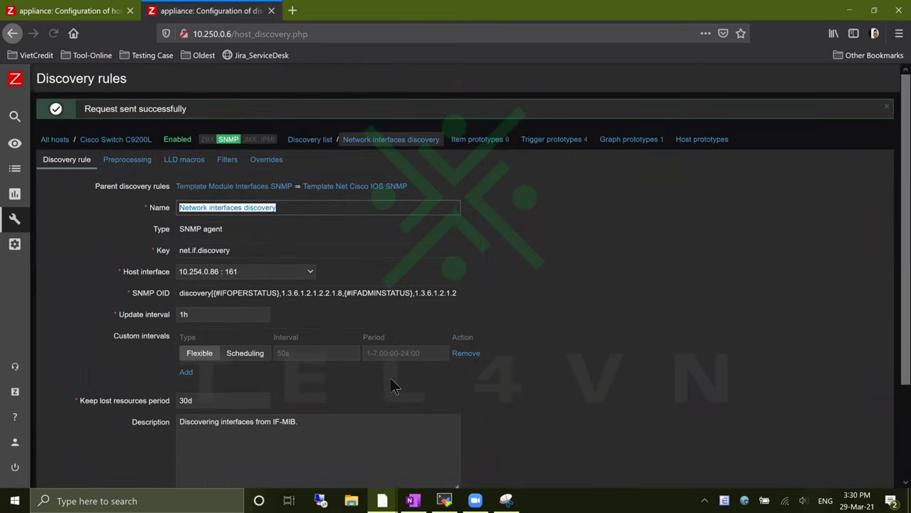
pyautogui.scroll(-3, 399, 381)
pyautogui.click(436, 408)
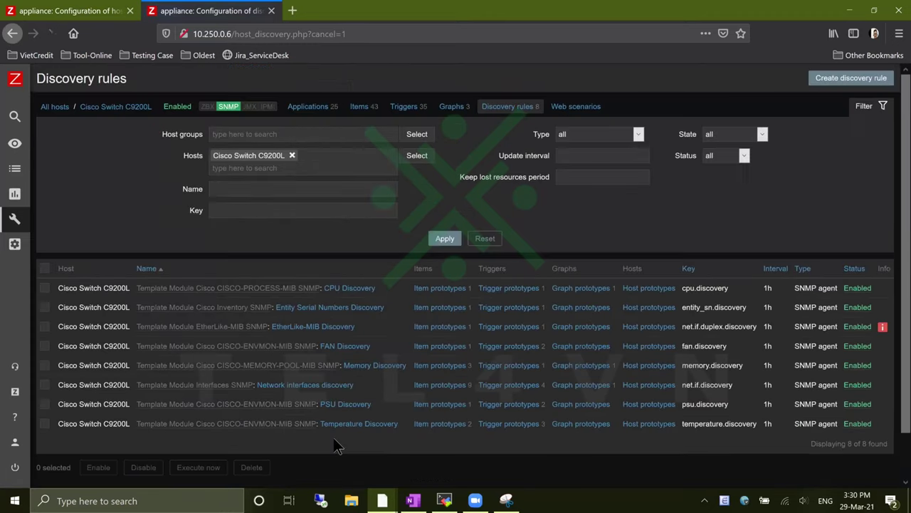
pyautogui.click(407, 416)
pyautogui.scroll(-3, 359, 424)
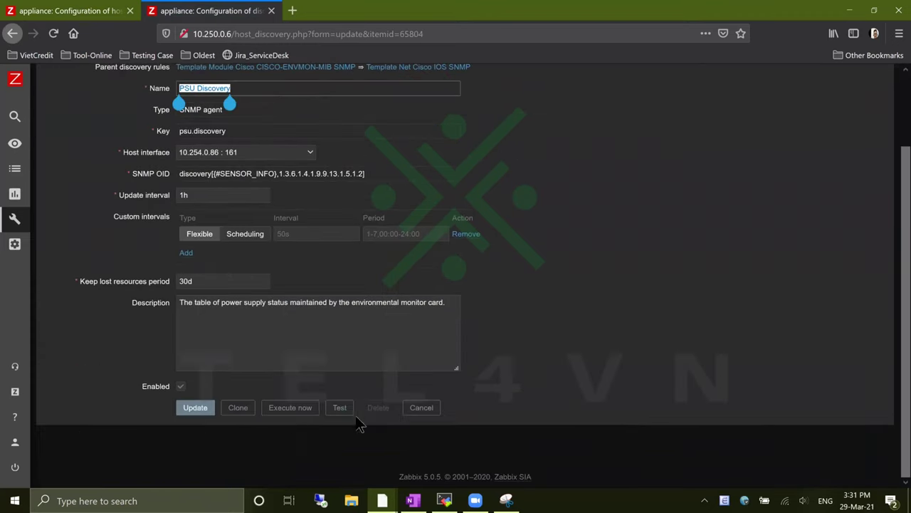
pyautogui.click(291, 407)
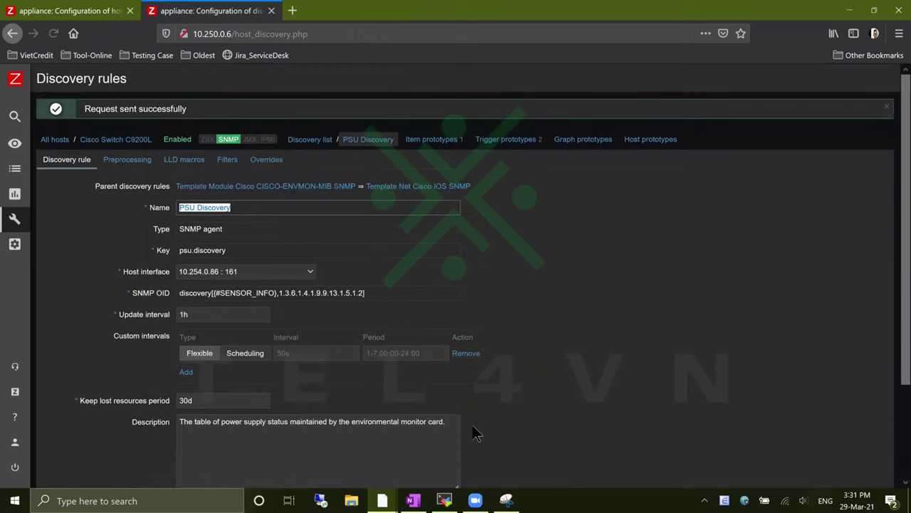
pyautogui.scroll(-3, 456, 428)
pyautogui.click(419, 408)
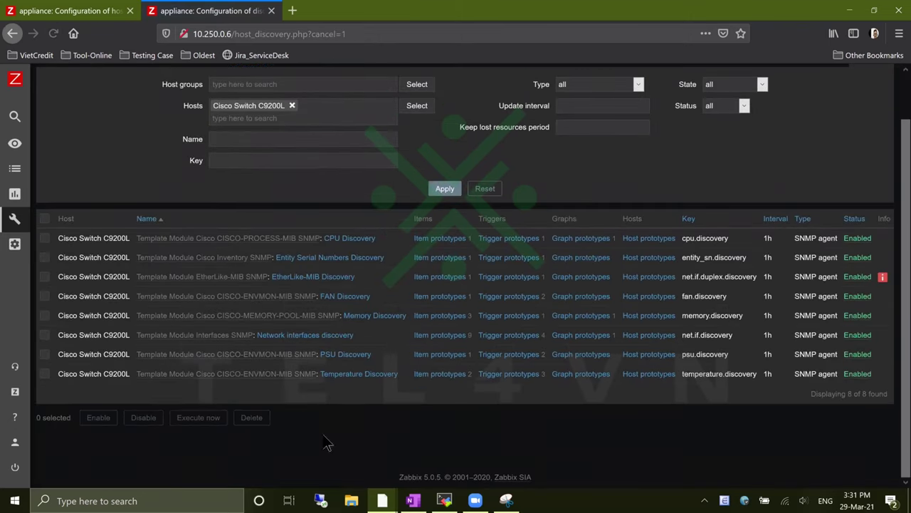
# Execute the Temperature Discovery rule now, then return to the hosts list
pyautogui.click(363, 375)
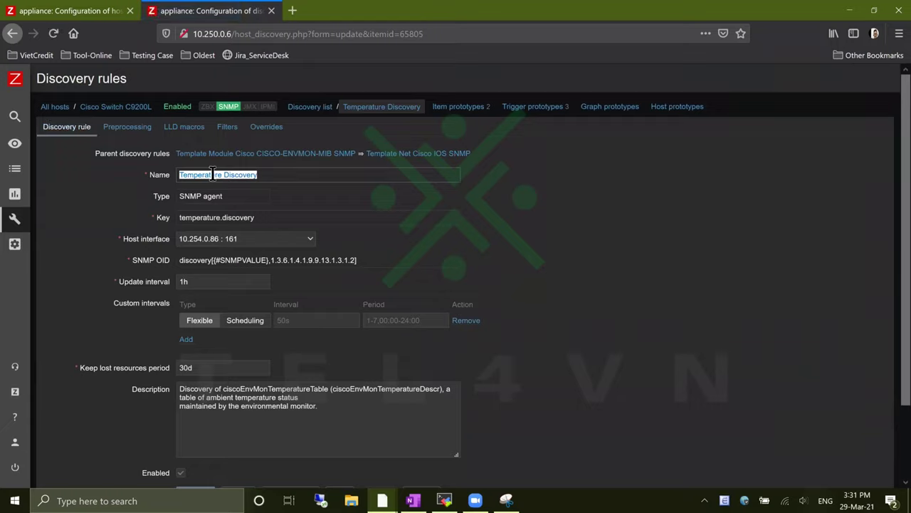
pyautogui.click(275, 180)
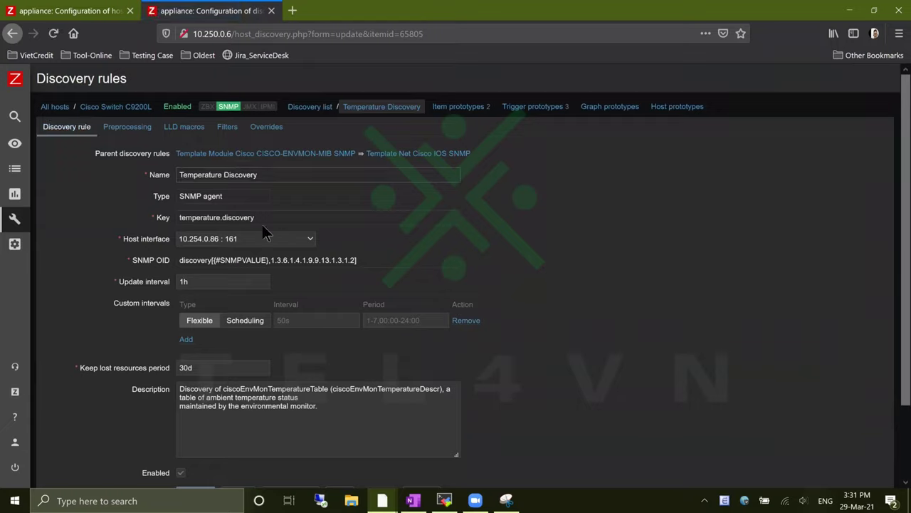
pyautogui.moveTo(223, 171); pyautogui.dragTo(119, 169)
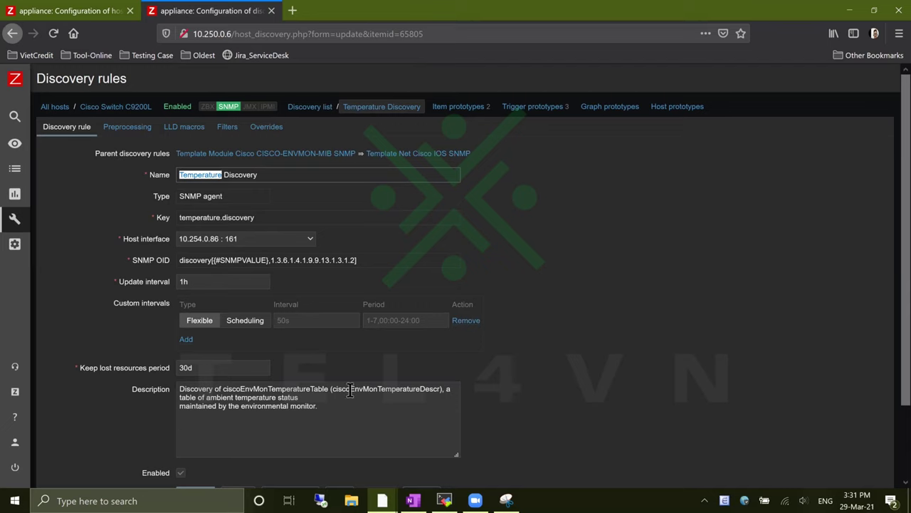
pyautogui.scroll(-2, 350, 389)
pyautogui.click(292, 407)
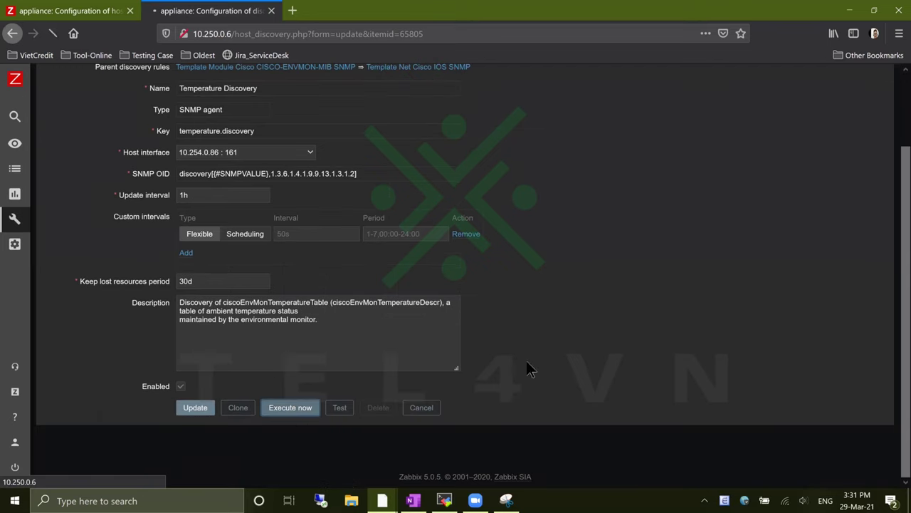
pyautogui.click(421, 408)
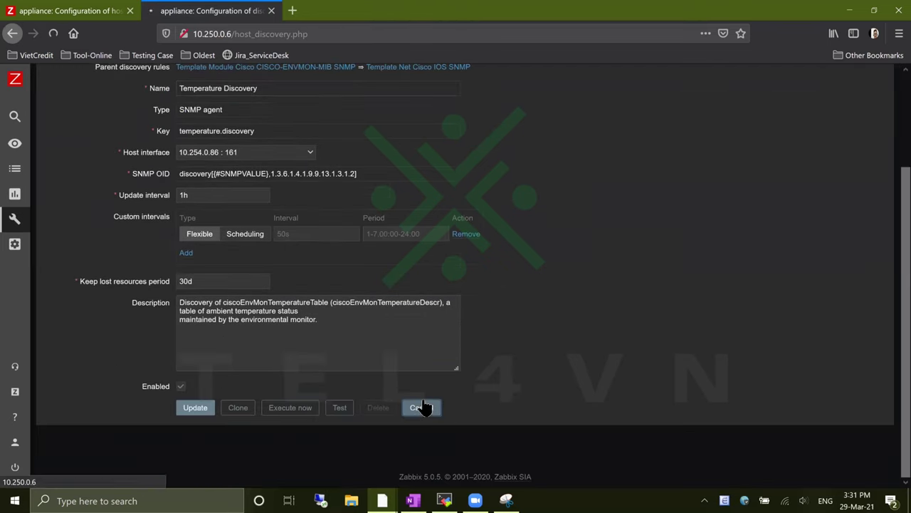
pyautogui.click(107, 10)
# Reload the hosts list, compare its 636 items against the annotated snip, then close the snip
pyautogui.click(53, 33)
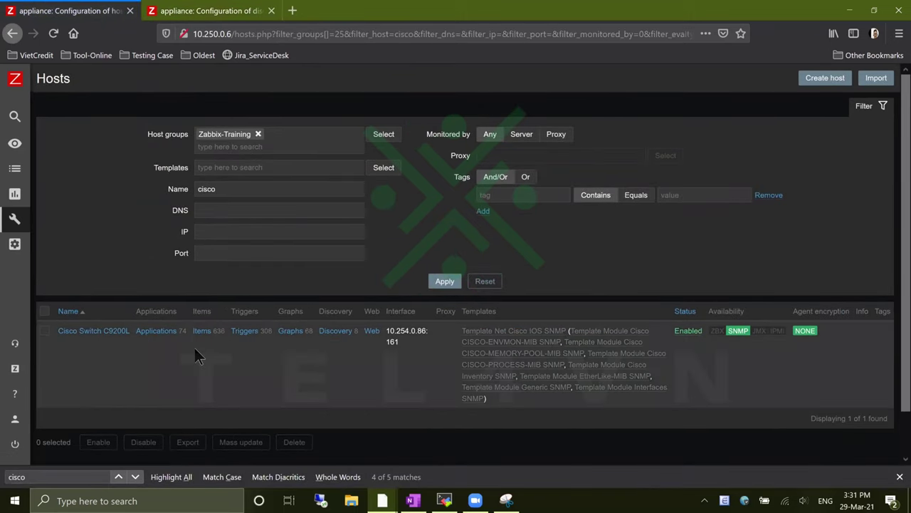
pyautogui.click(506, 501)
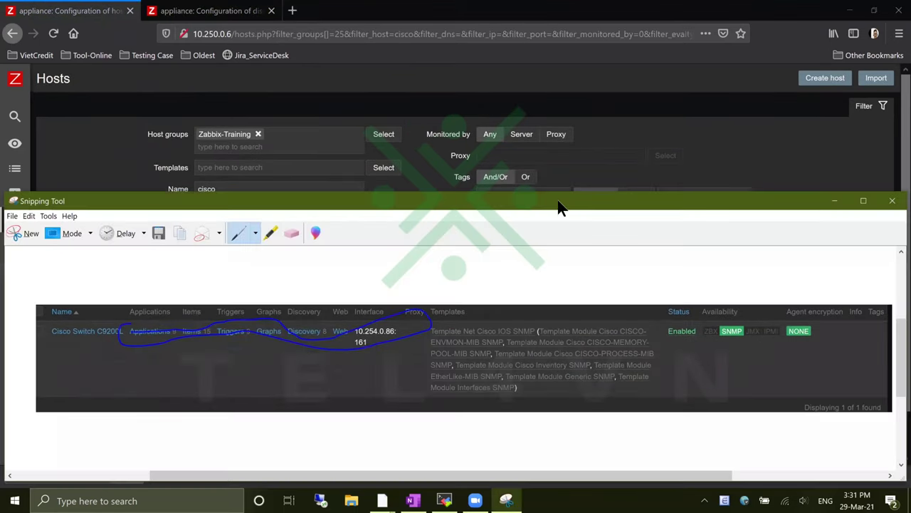
pyautogui.moveTo(551, 201); pyautogui.dragTo(541, 35)
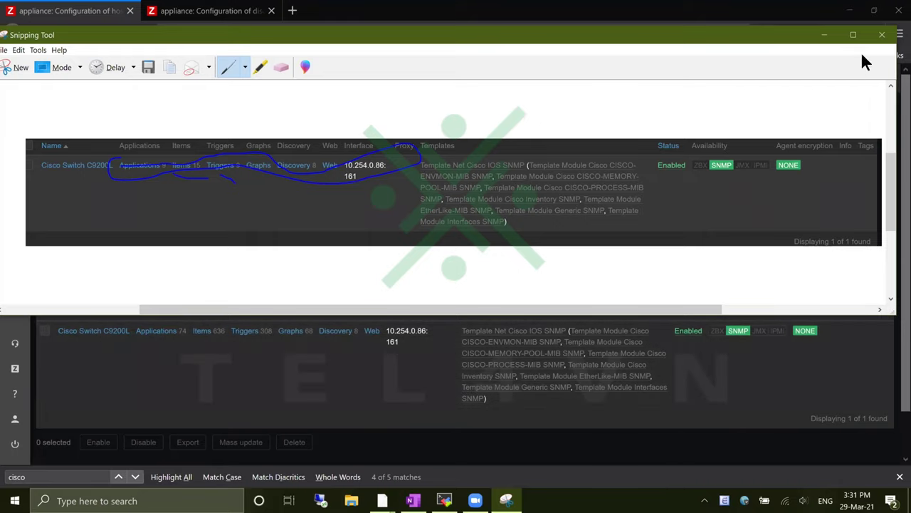
pyautogui.click(882, 36)
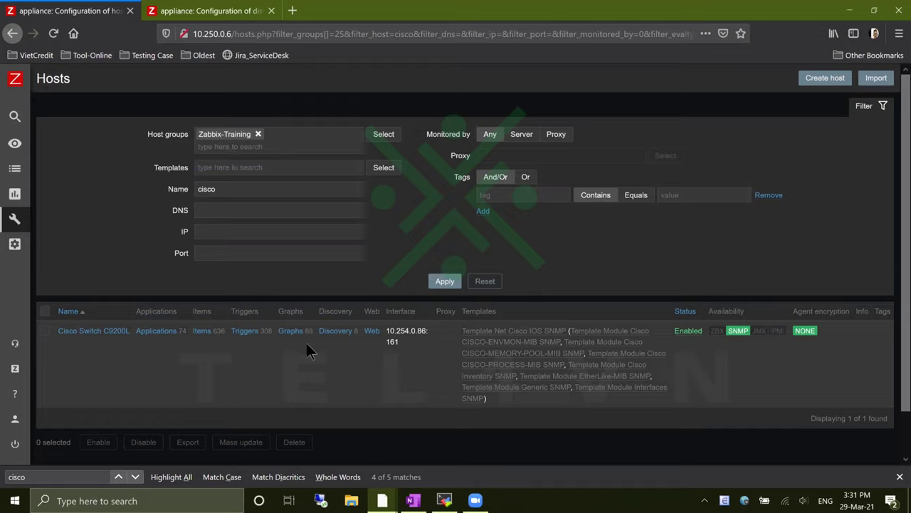
# Open the Cisco Switch C9200L host page in a new tab and close the extra tabs
pyautogui.rightClick(114, 343)
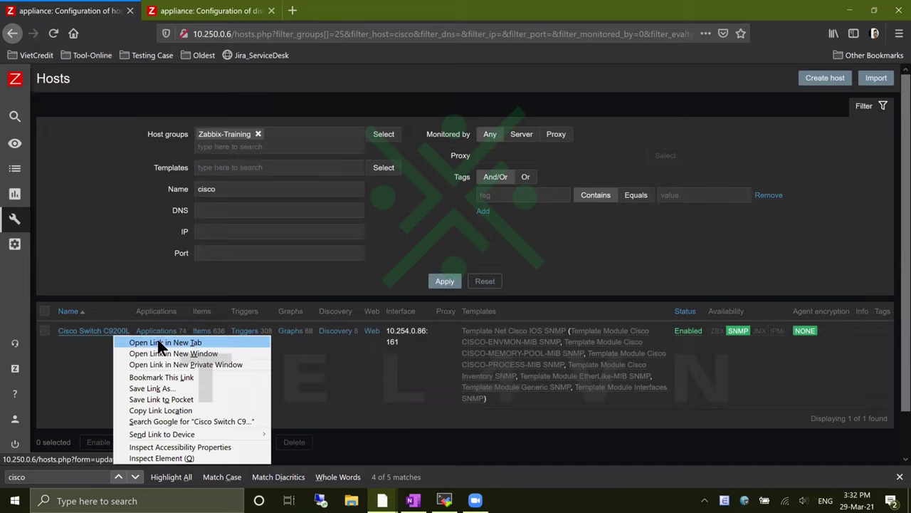
pyautogui.click(158, 339)
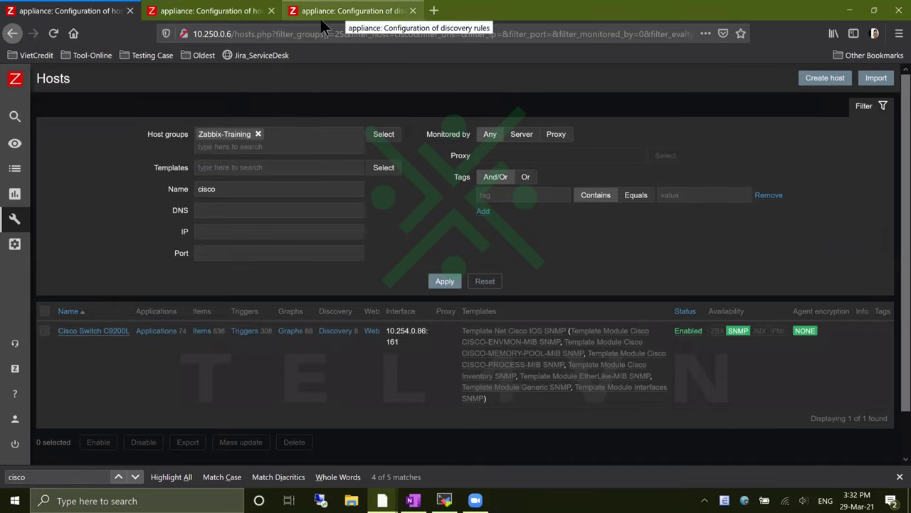
pyautogui.middleClick(321, 19)
pyautogui.click(271, 11)
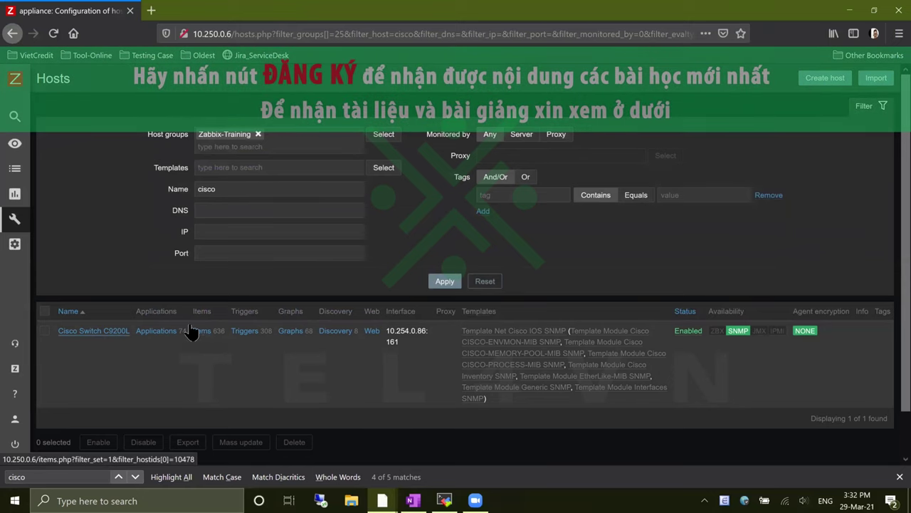
# Open Monitoring > Latest data in a new tab and scroll through the discovered items
pyautogui.moveTo(57, 240)
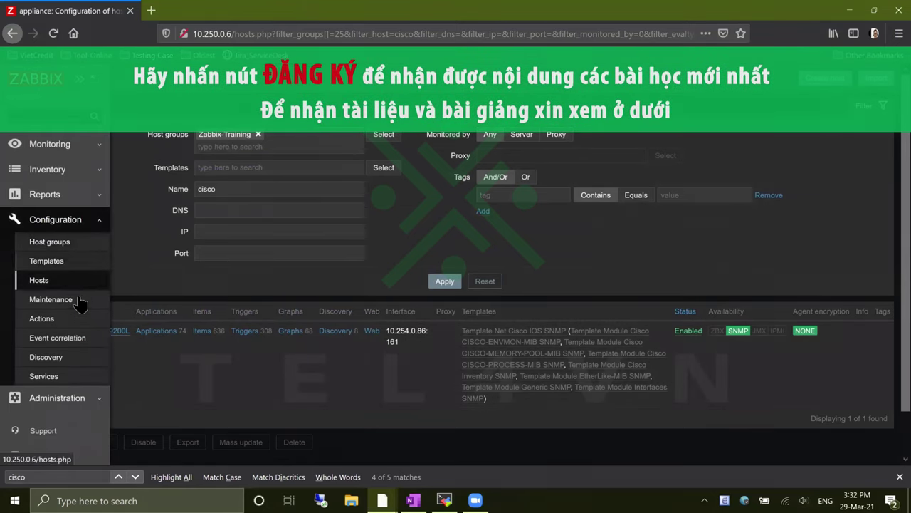
pyautogui.click(53, 144)
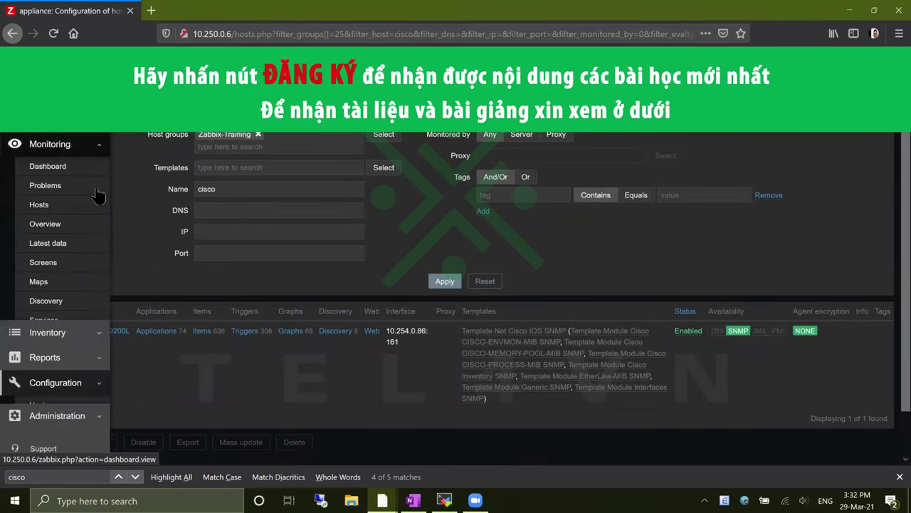
pyautogui.rightClick(63, 248)
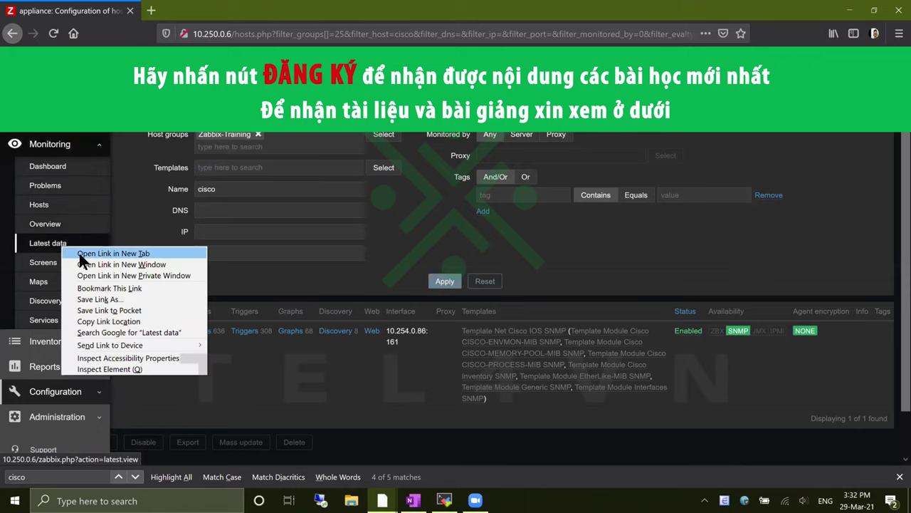
pyautogui.click(79, 253)
pyautogui.hotkey('ctrl', 'Tab')
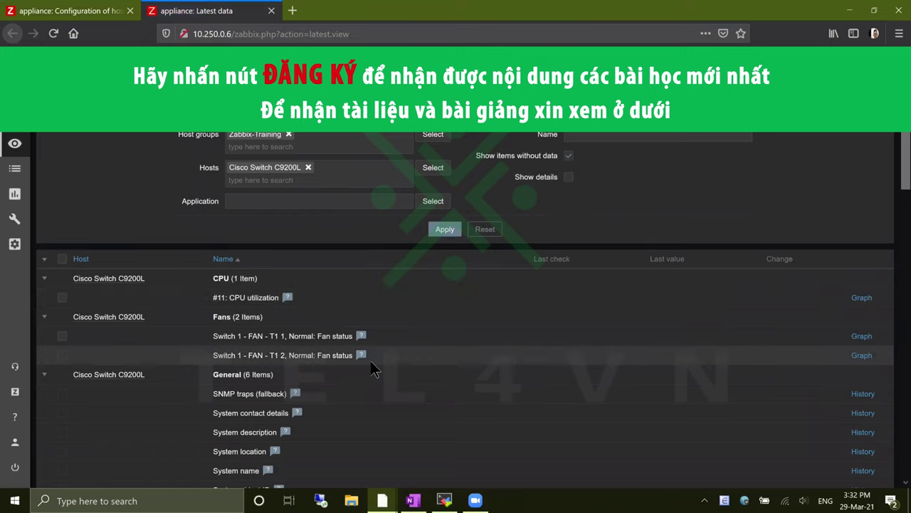
pyautogui.scroll(-5, 397, 372)
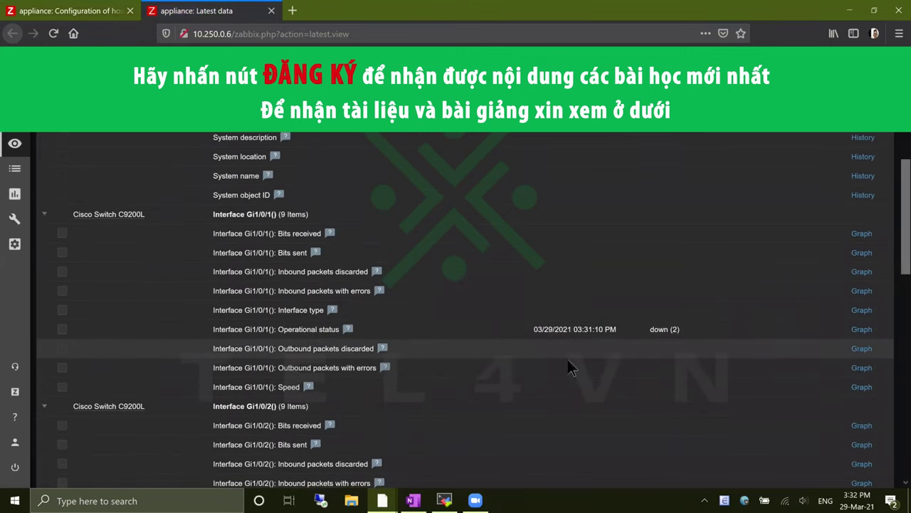
pyautogui.scroll(-5, 613, 349)
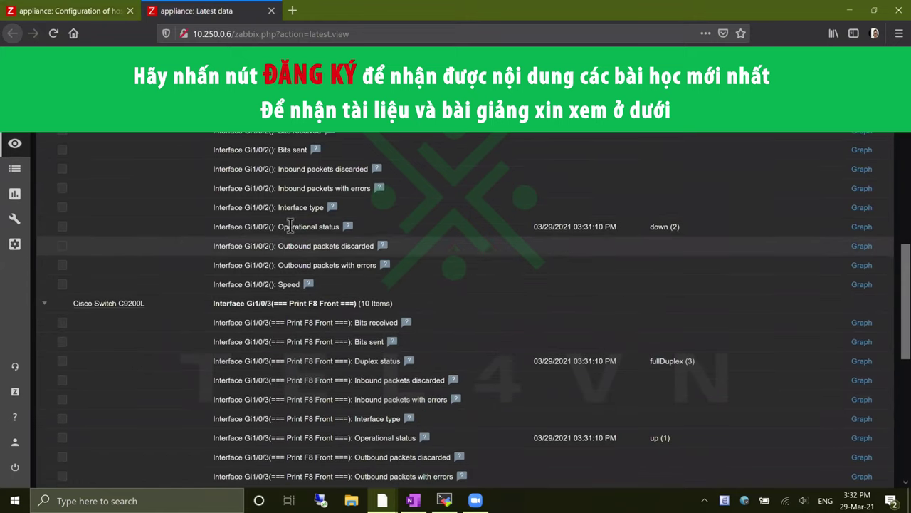